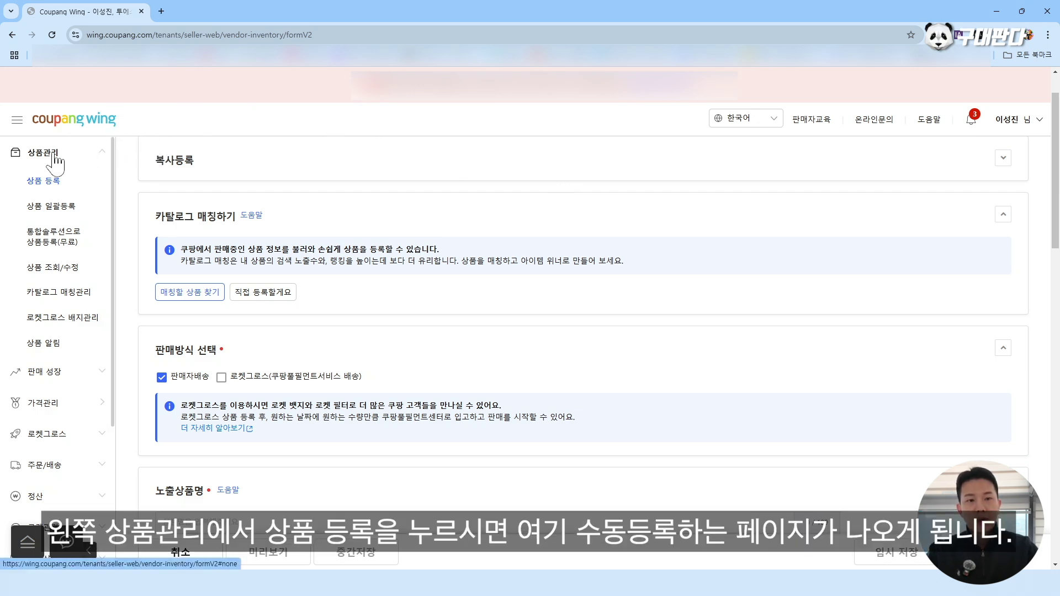
Open the 상품 등록 form and look through its sections down to 반품/교환, returning to 노출상품명 and 카테고리
left_click(62, 186)
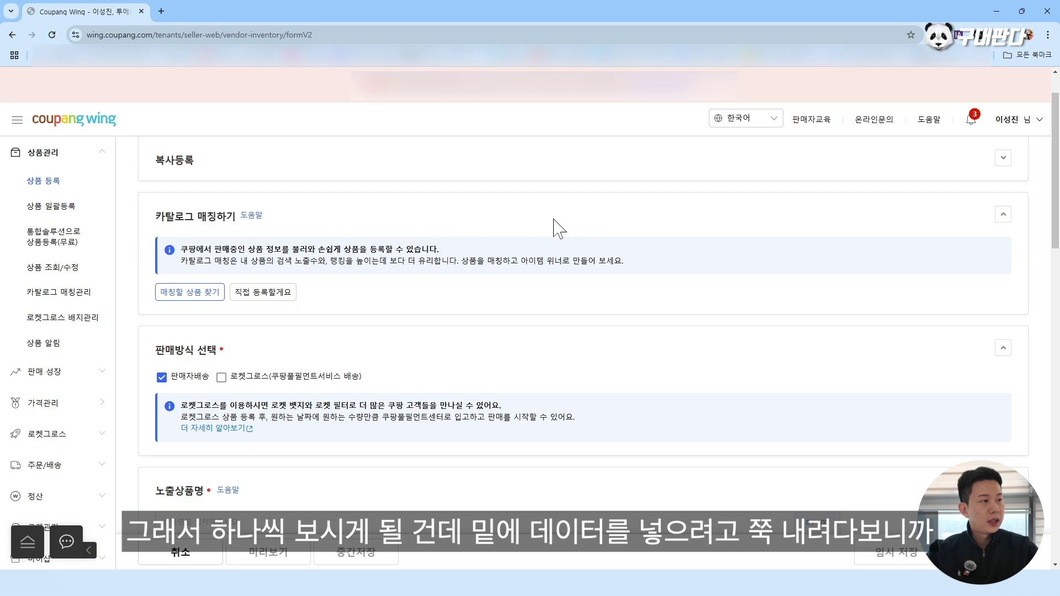
scroll(567, 220, "down", 7)
scroll(568, 221, "down", 10)
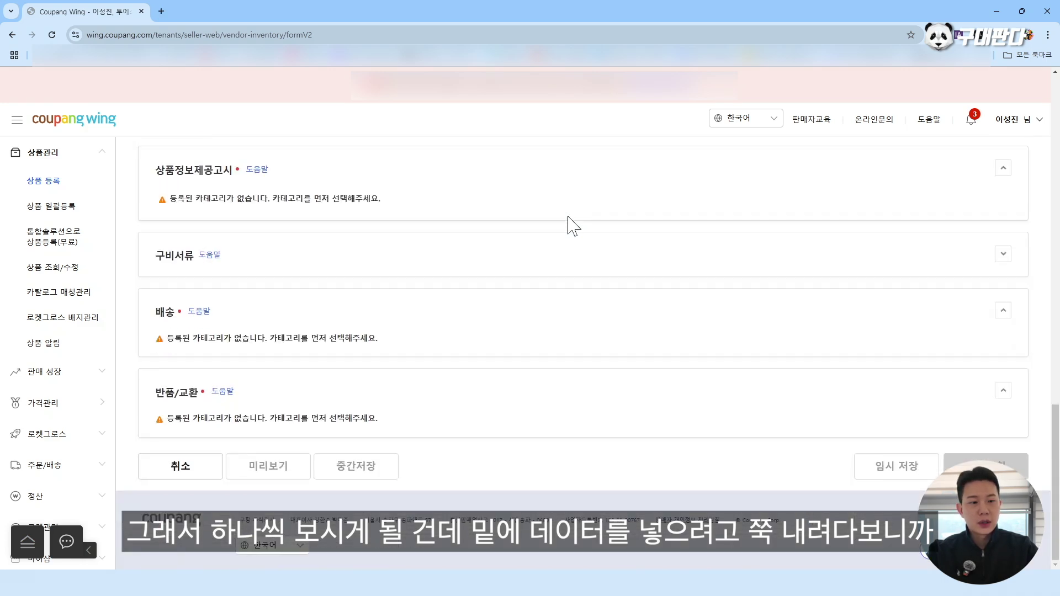
scroll(284, 327, "up", 6)
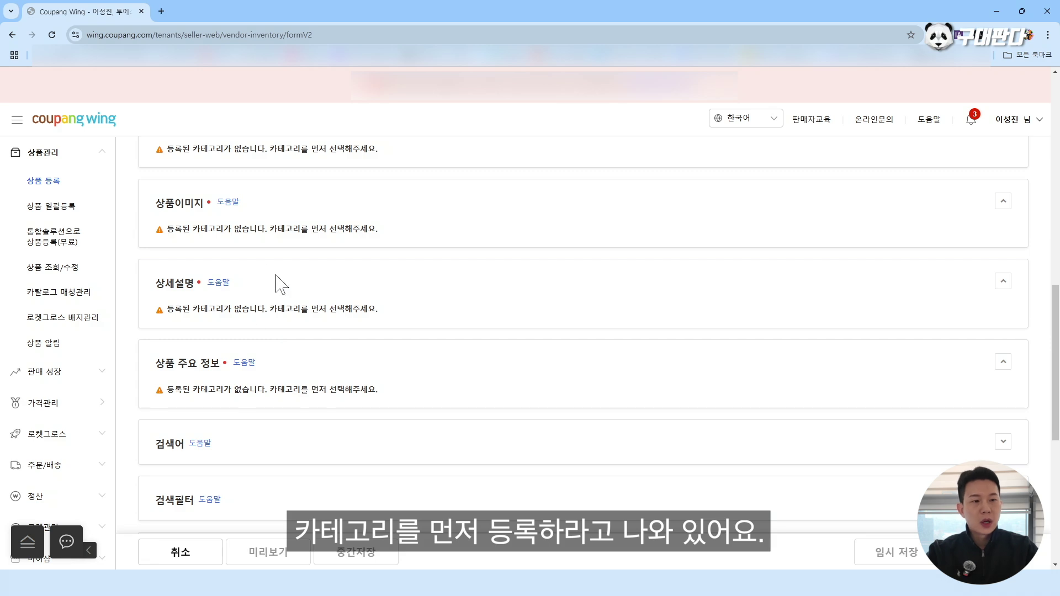
scroll(282, 285, "up", 5)
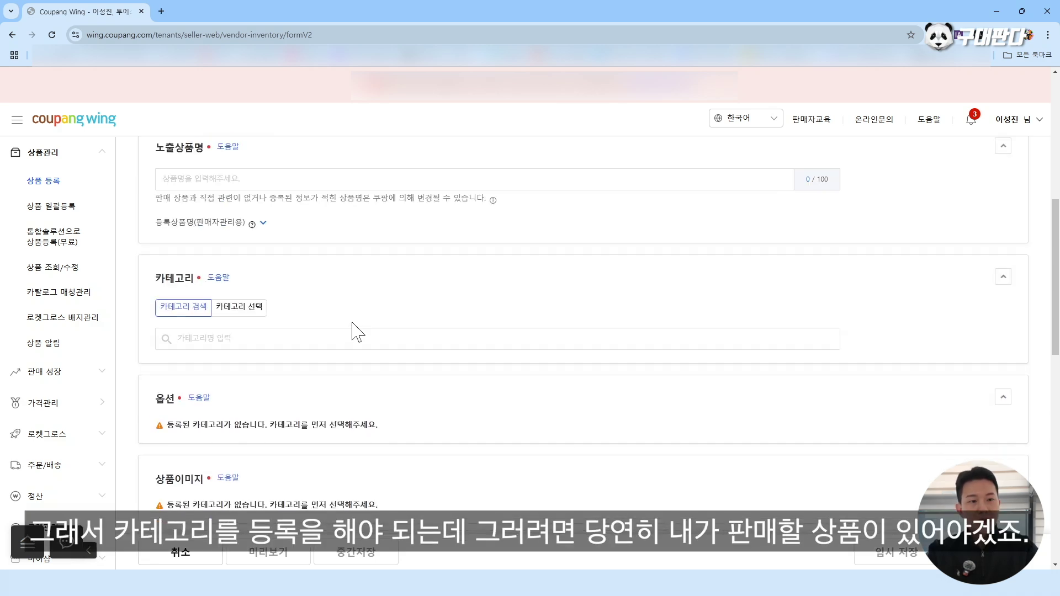
scroll(355, 331, "up", 2)
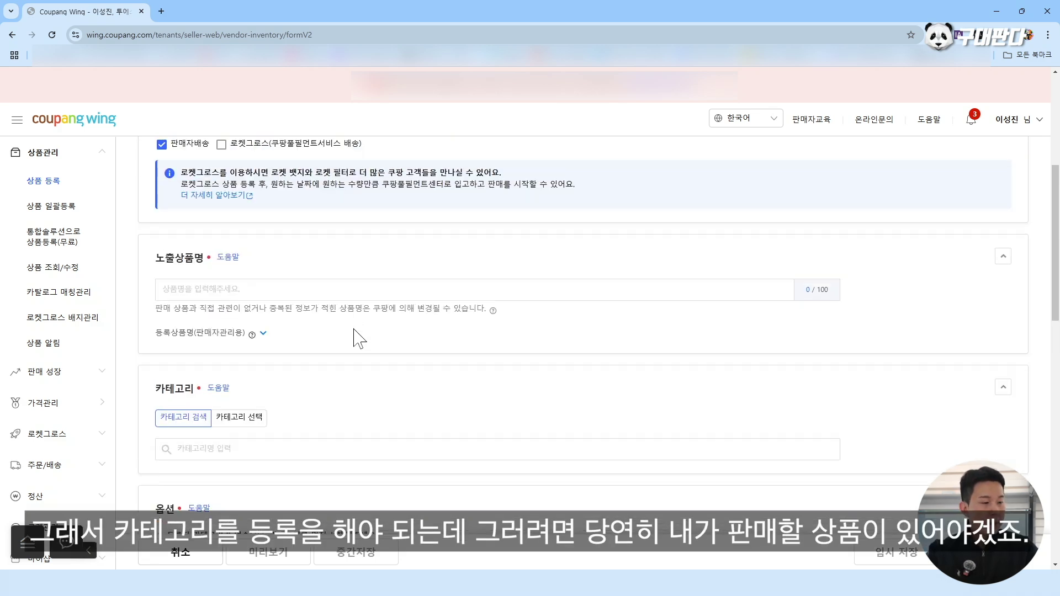
Bring up the folder with the example trash can's saved images, look over its files, and move the window away again
left_click_drag(0, 110, 286, 58)
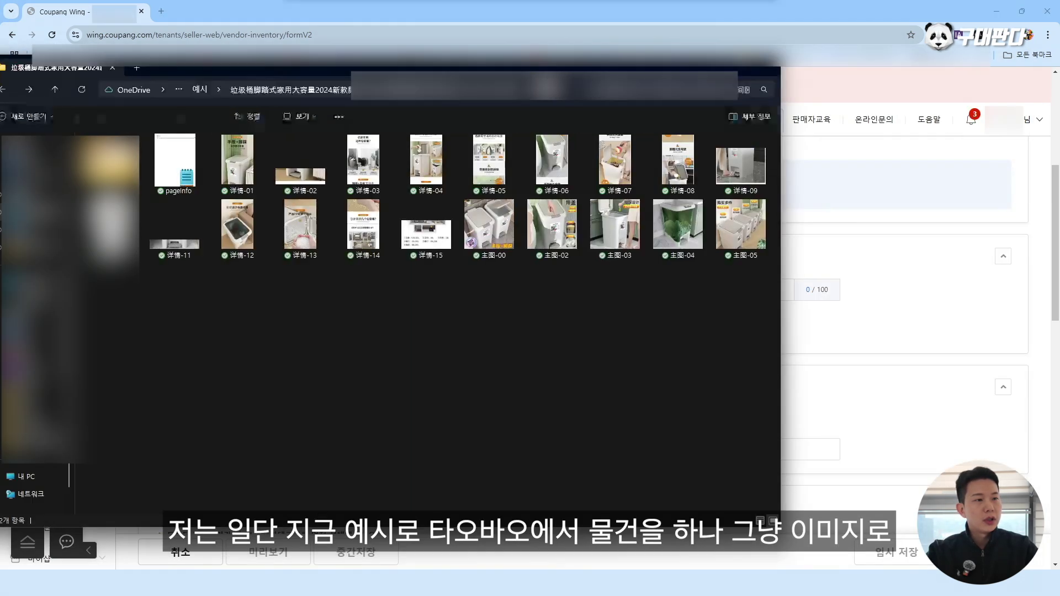
left_click_drag(561, 67, 633, 68)
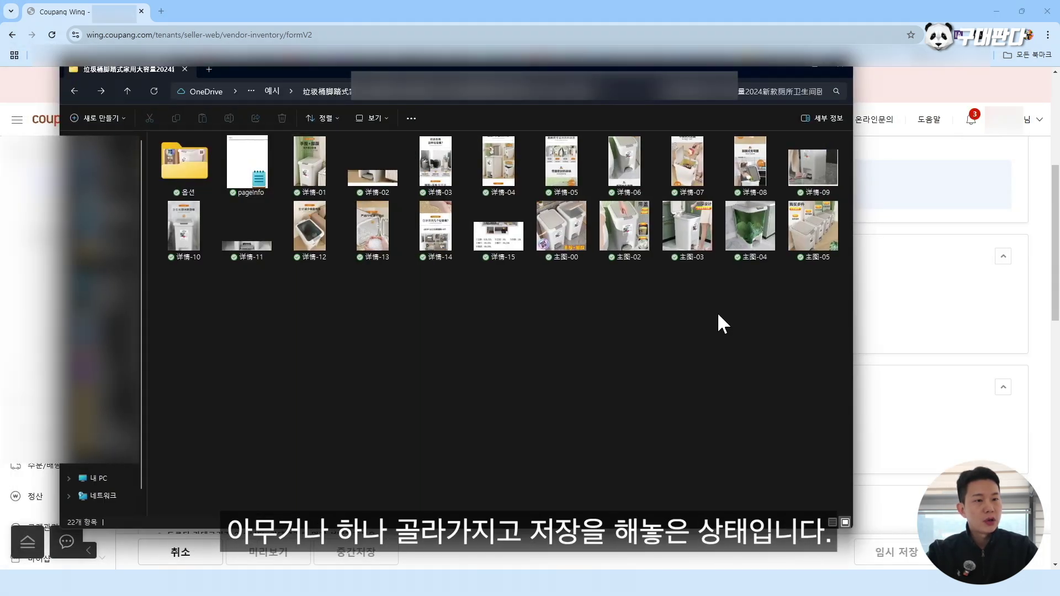
left_click_drag(808, 315, 284, 135)
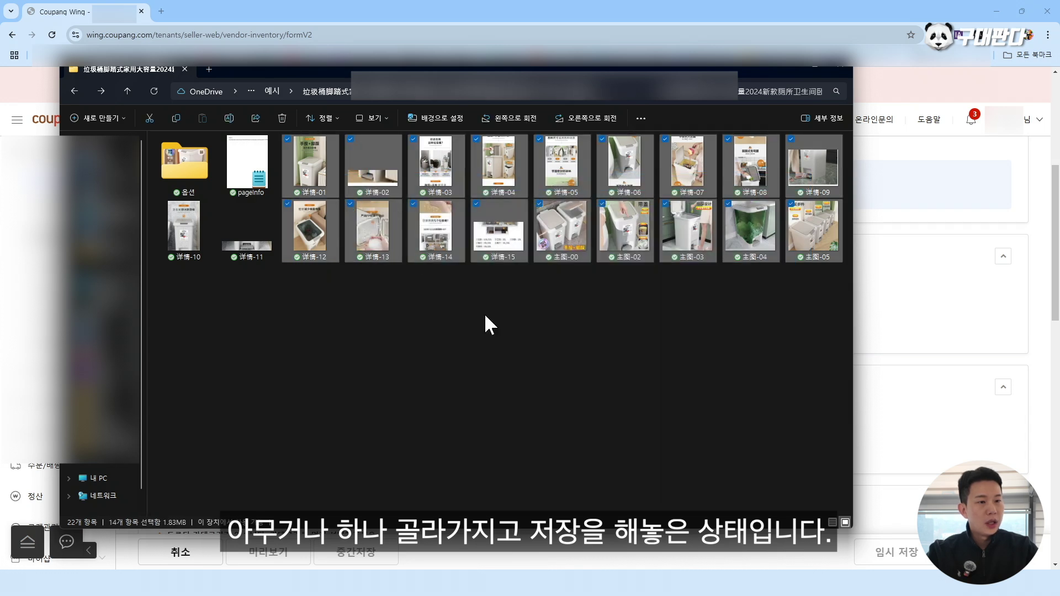
left_click(486, 327)
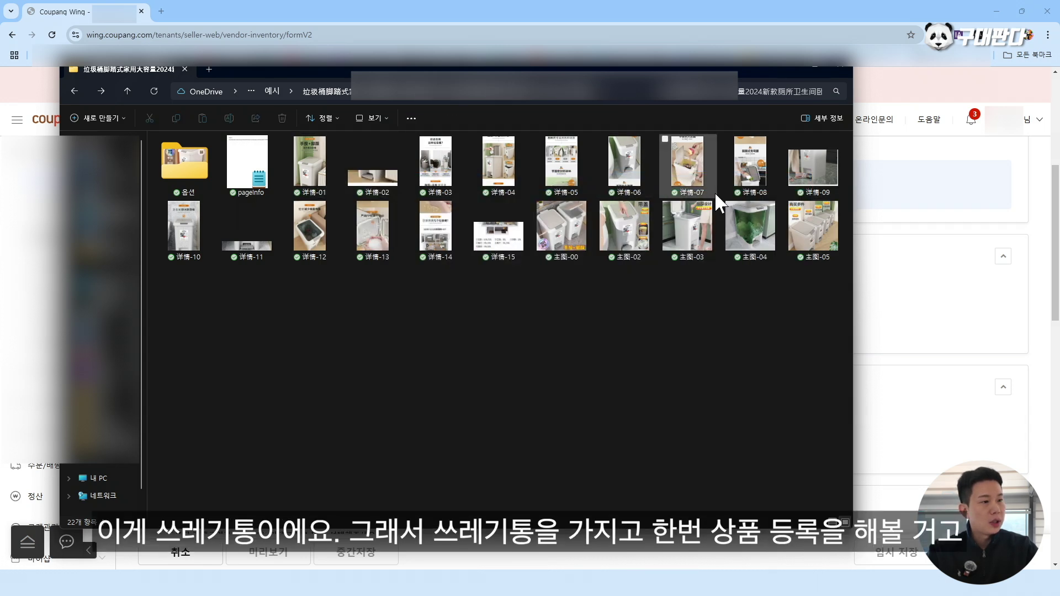
left_click_drag(614, 75, 0, 111)
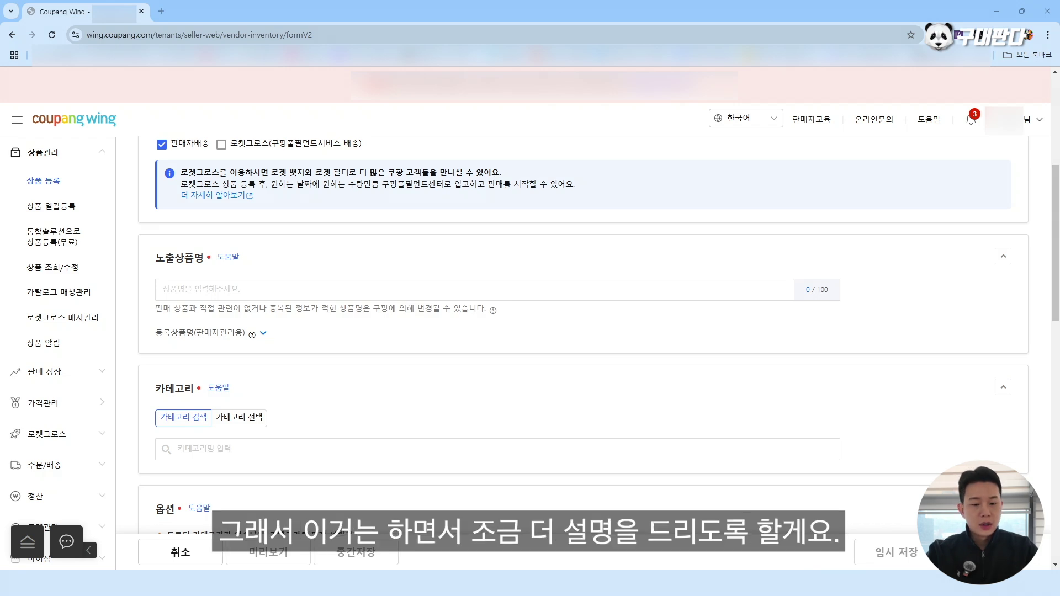
Search for 휴지통 in the form's 카테고리 section, look over the suggested category paths, and clear the keyword
scroll(353, 245, "down", 2)
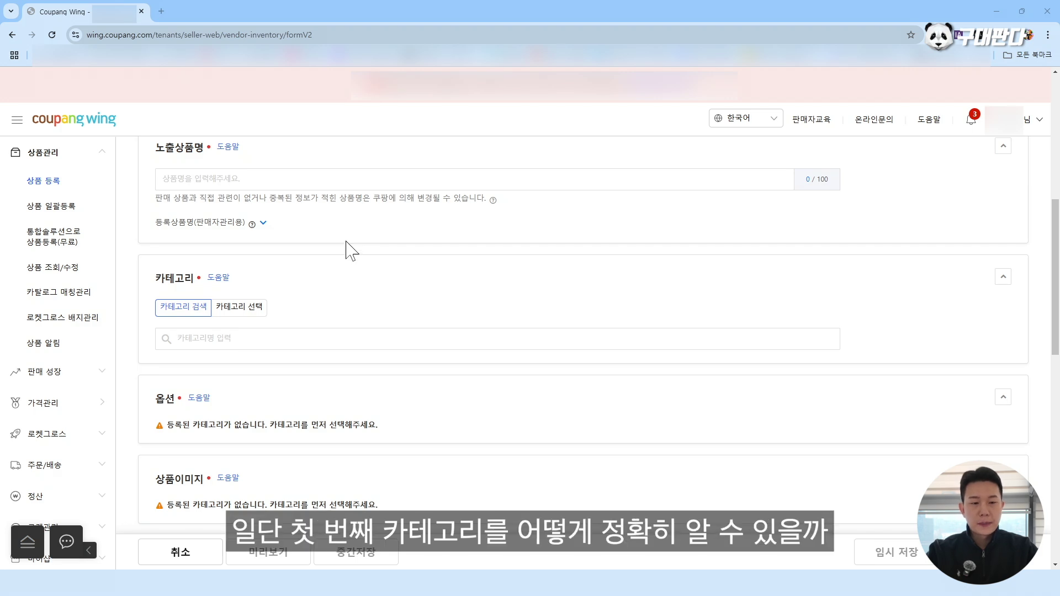
scroll(336, 279, "down", 1)
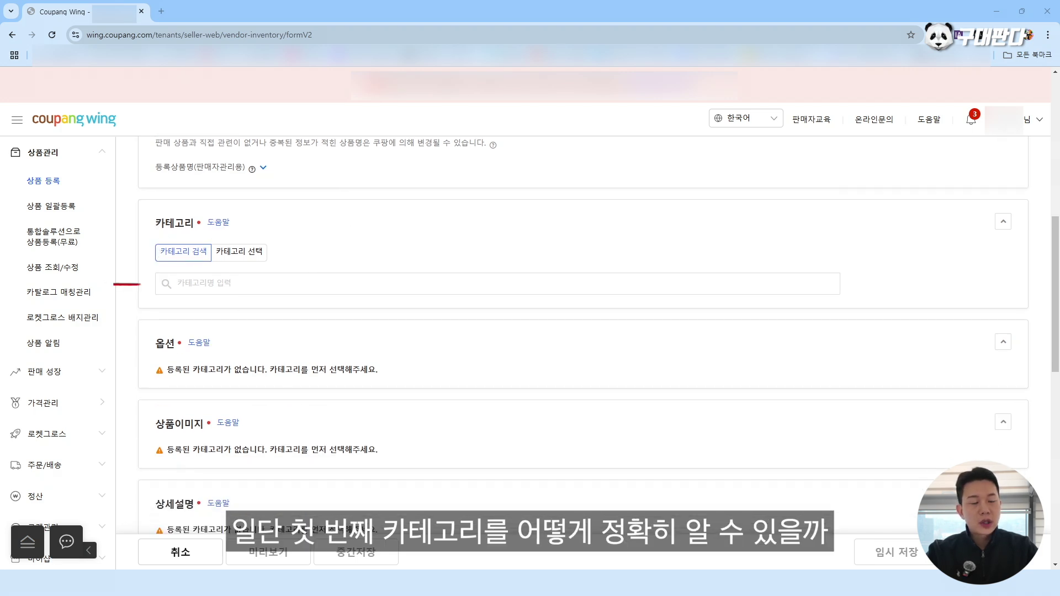
left_click(219, 283)
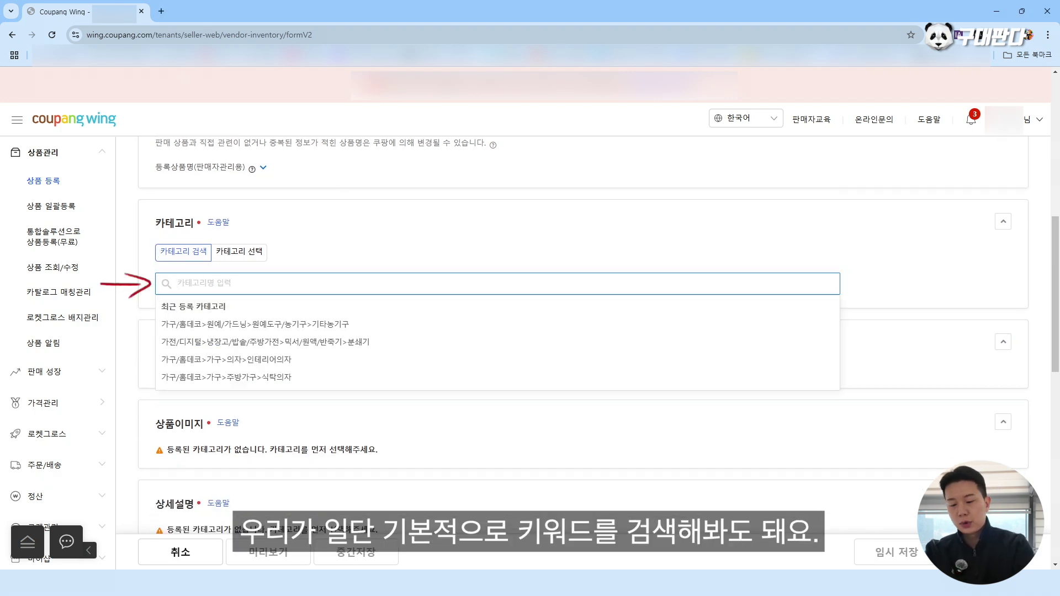
type("휴지")
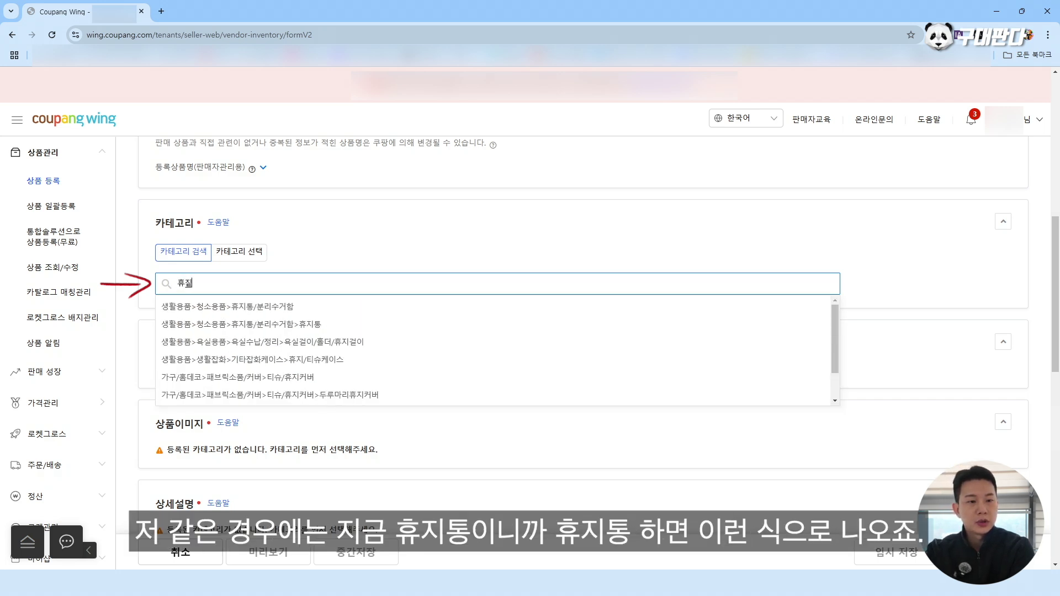
key("Down")
key("Down")
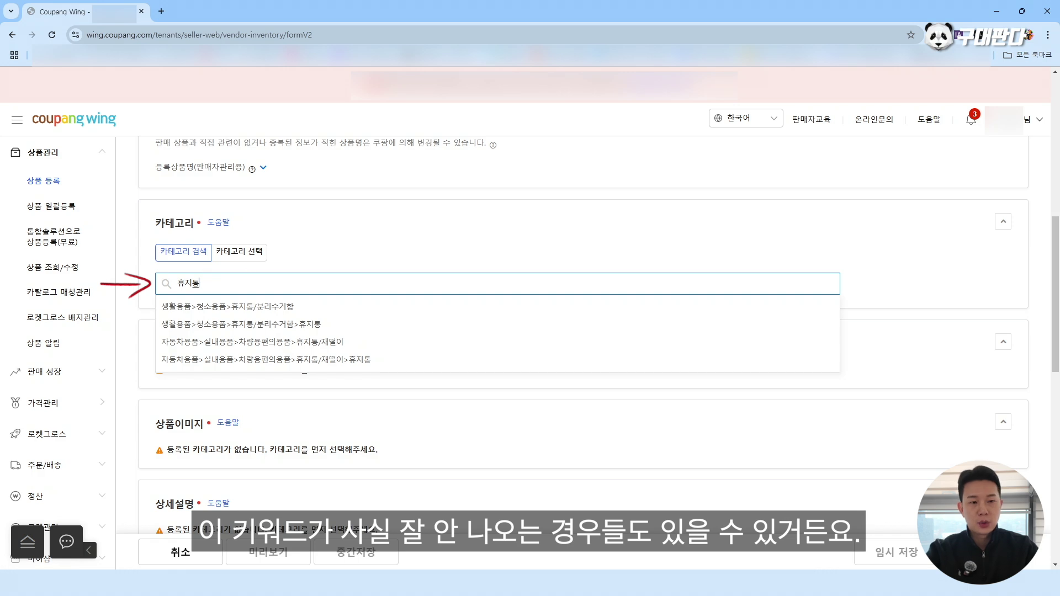
key("BackSpace")
key("BackSpace")
key("BackSpace")
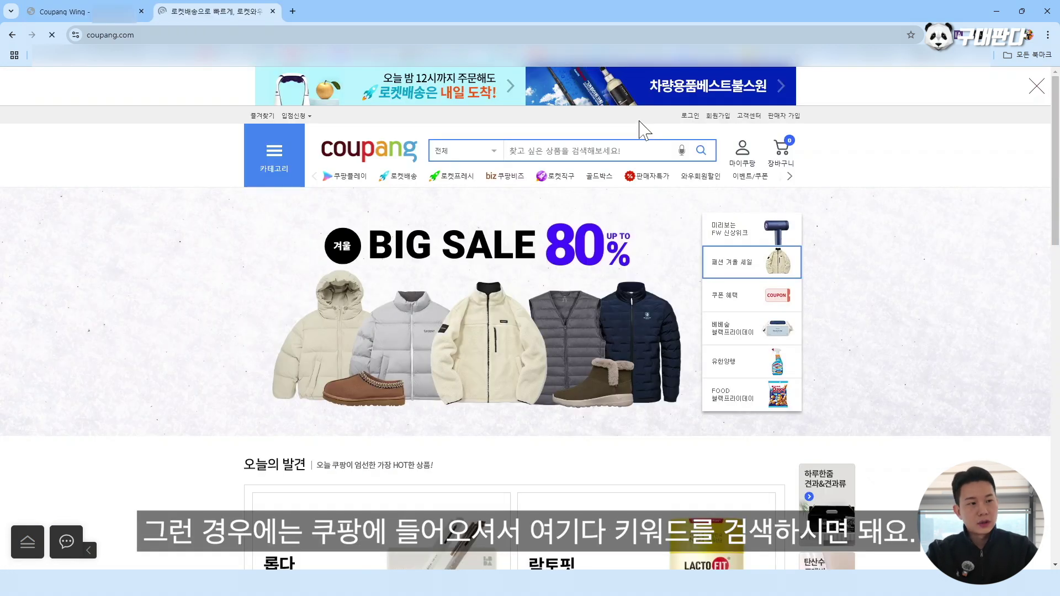
Switch to the Coupang shopping site, enter 휴지통 in its product search and run the suggested search 욕실 휴지통
type("휴")
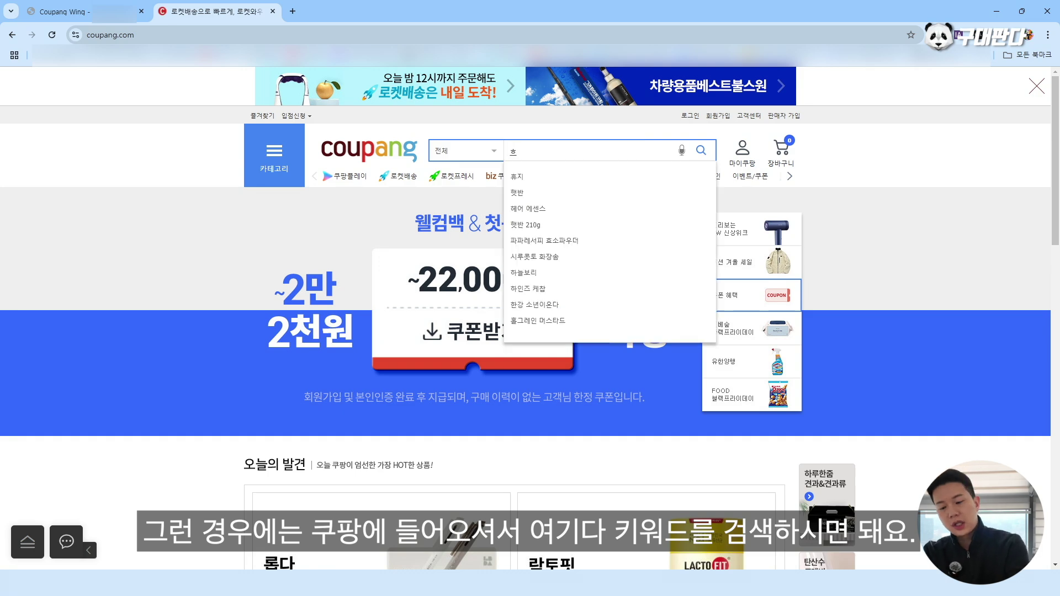
type("지")
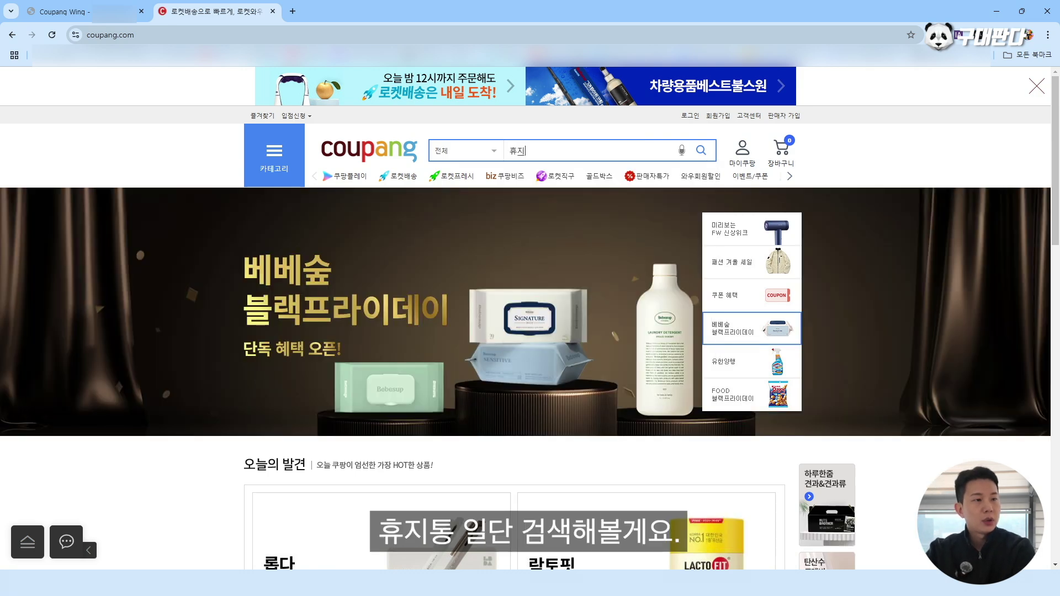
type("통")
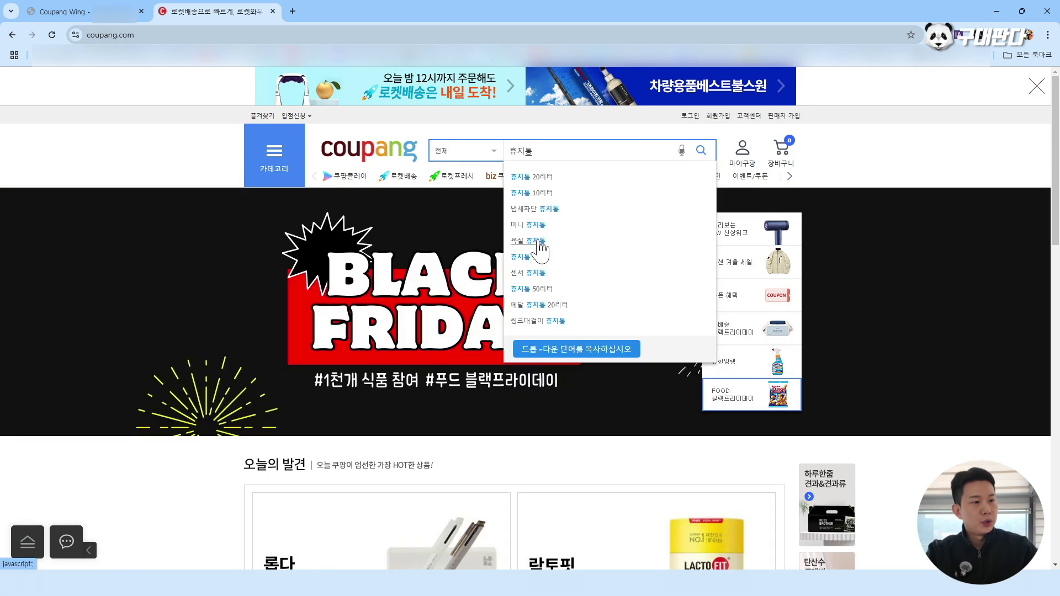
key("Return")
left_click(535, 241)
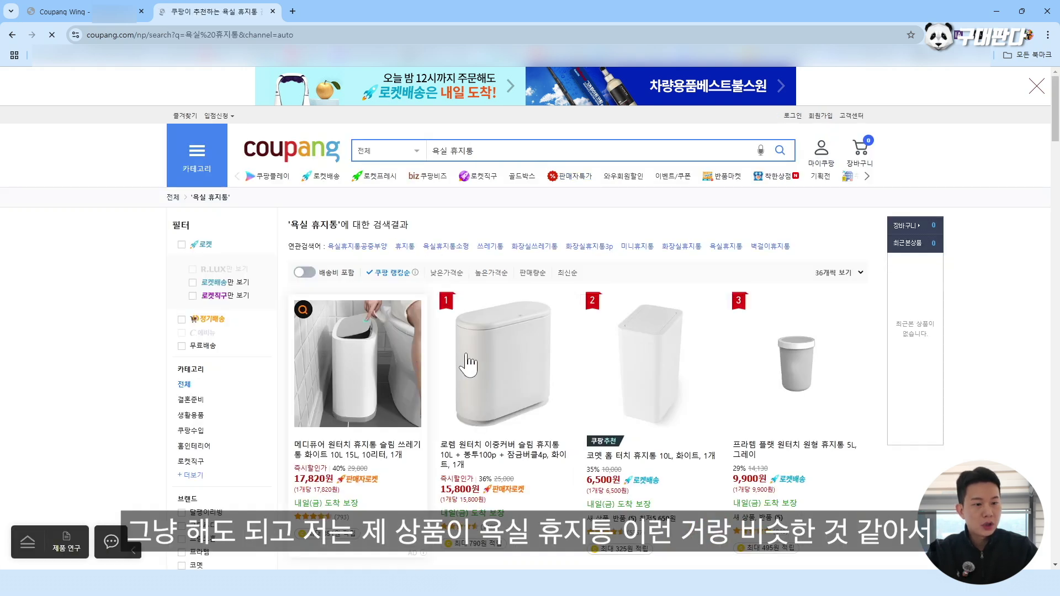
Open the bestsellers 비스비바 톡 멀티빈 9L 휴지통 and 네이쳐리빙 원터치 인테리어 휴지통 9L from the results in separate new tabs
scroll(521, 323, "down", 3)
scroll(531, 306, "down", 2)
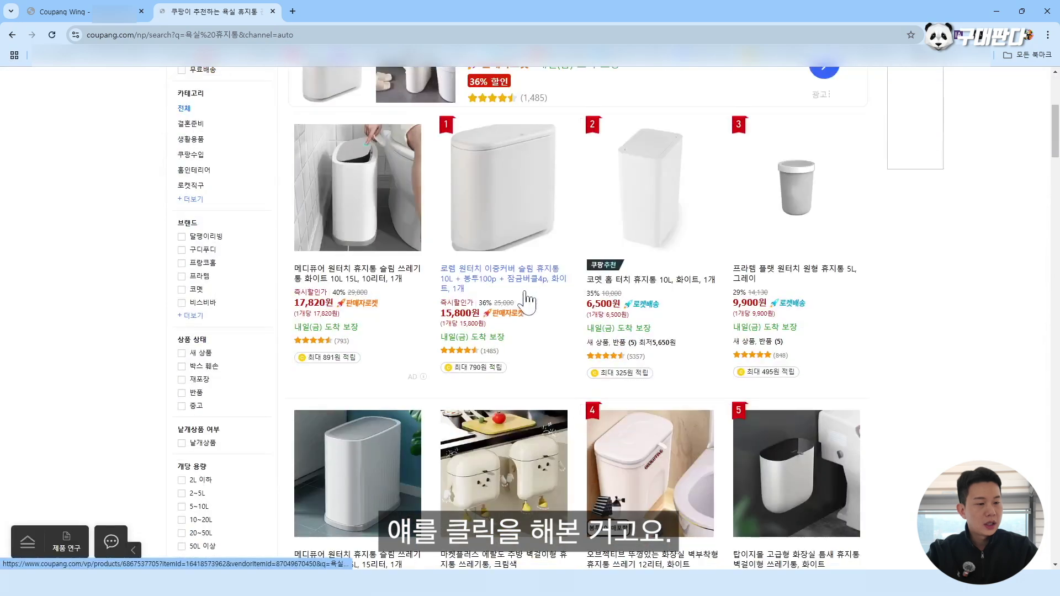
scroll(635, 259, "down", 2)
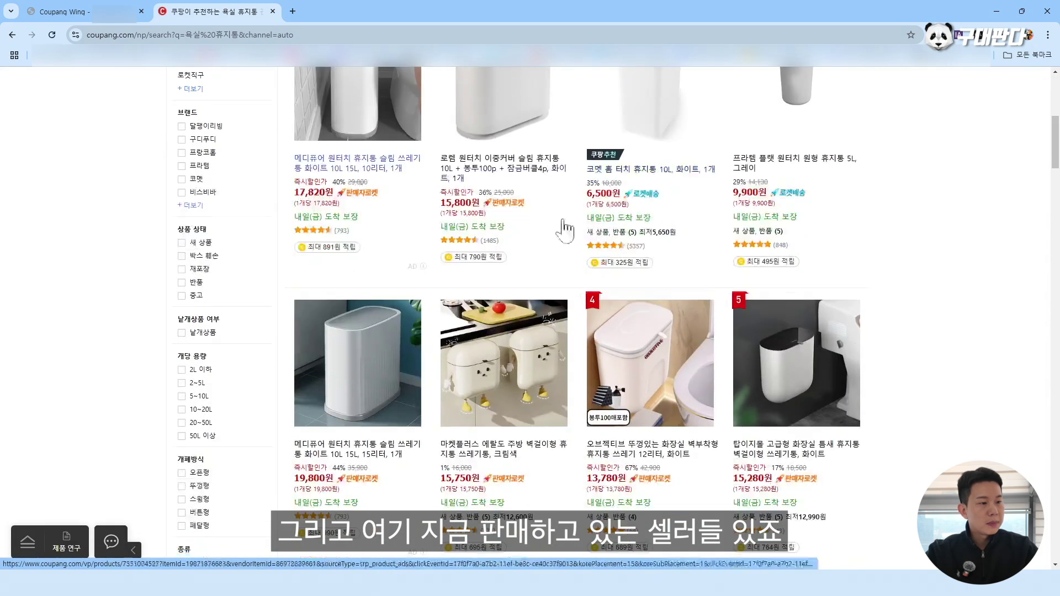
scroll(670, 269, "down", 10)
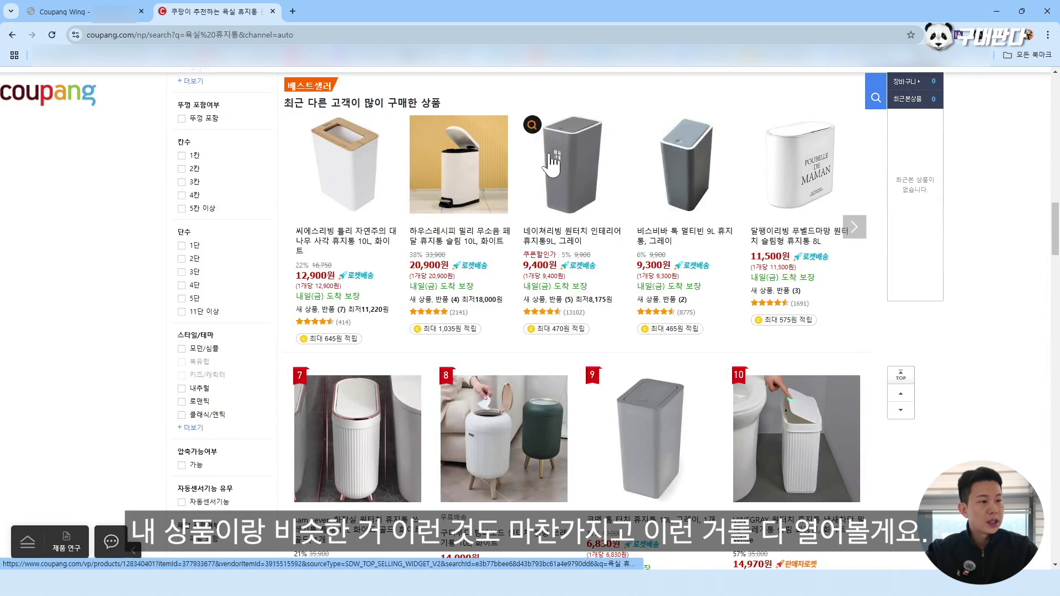
scroll(613, 214, "up", 1)
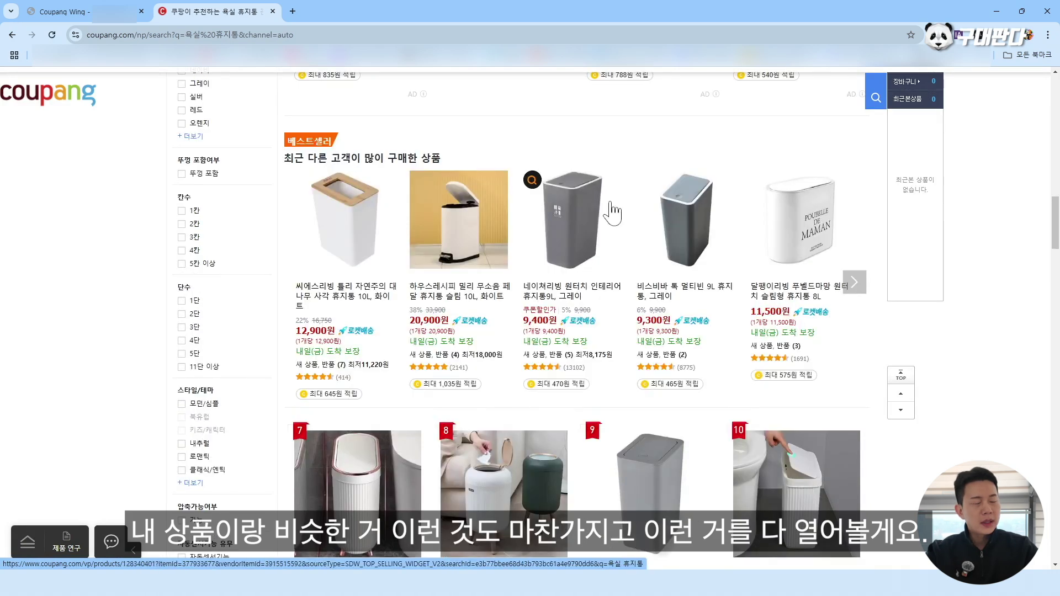
left_click(685, 221, "ctrl")
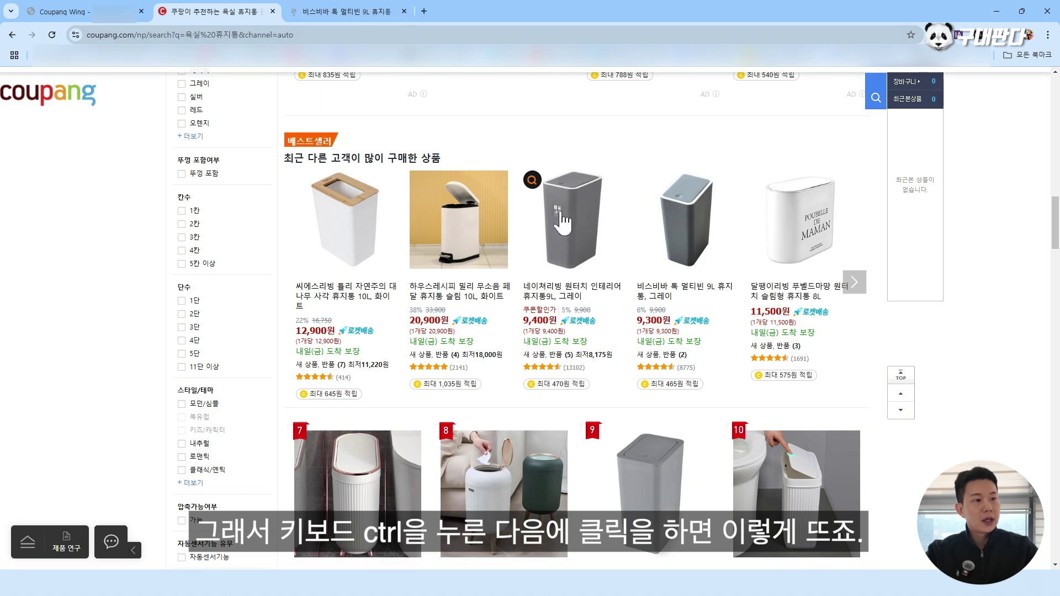
left_click(584, 298, "ctrl")
Open the sam seven 12L, 구디푸디 템바보드 10L, 코멧 홈 터치 10L and 앤스윙 12L trash cans in separate new tabs
scroll(585, 299, "down", 4)
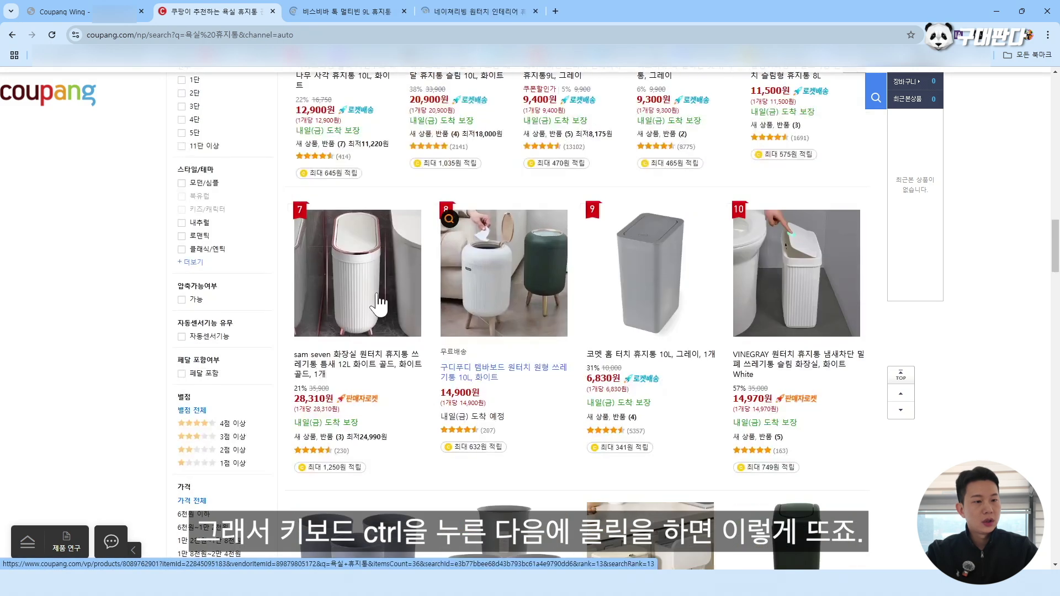
left_click(381, 304, "ctrl")
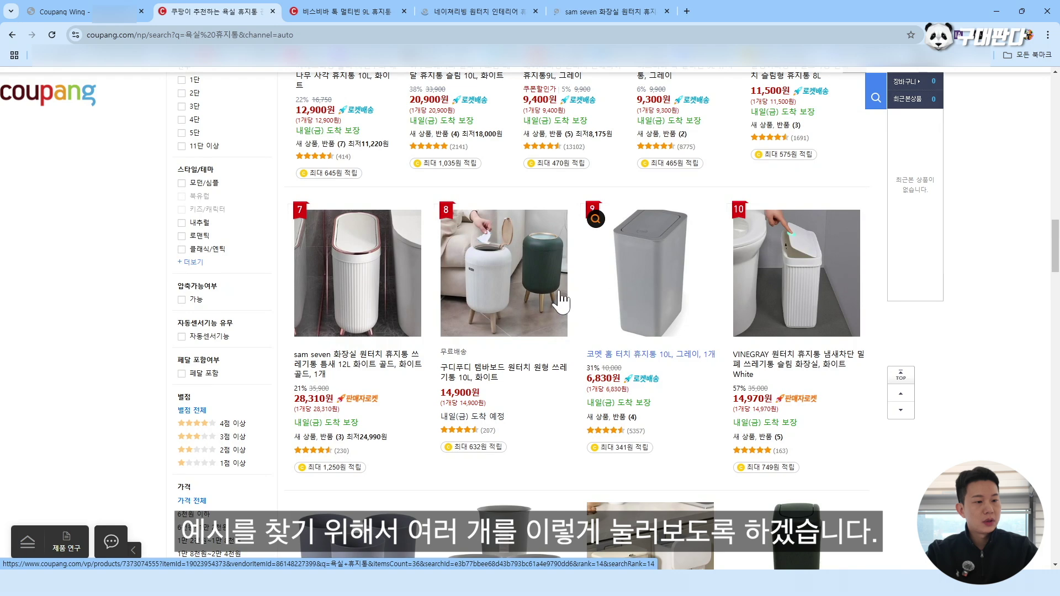
left_click(517, 298, "ctrl")
left_click(640, 296, "ctrl")
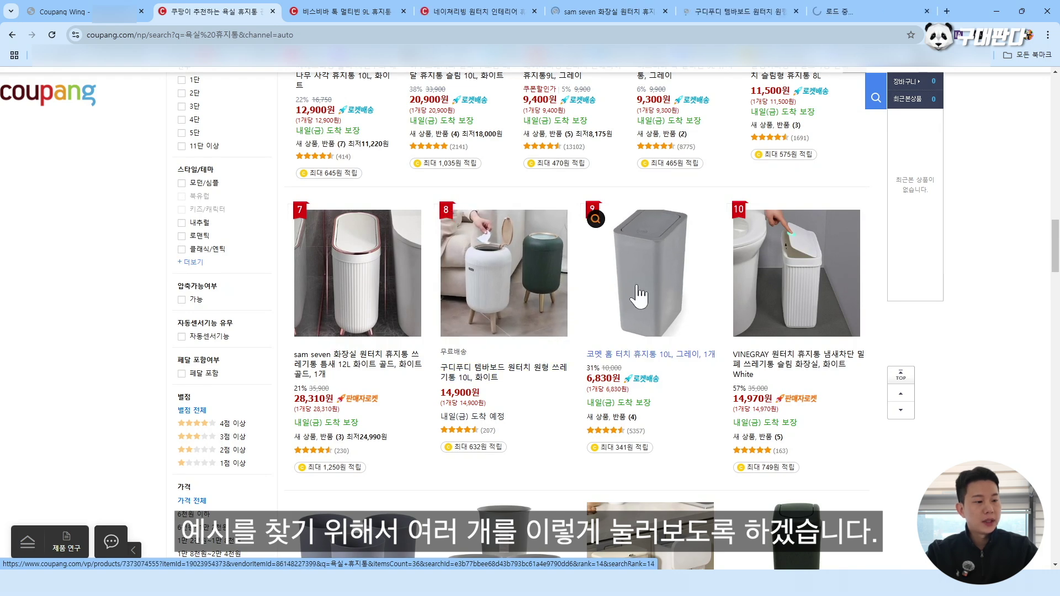
scroll(640, 296, "down", 4)
left_click(639, 298, "ctrl")
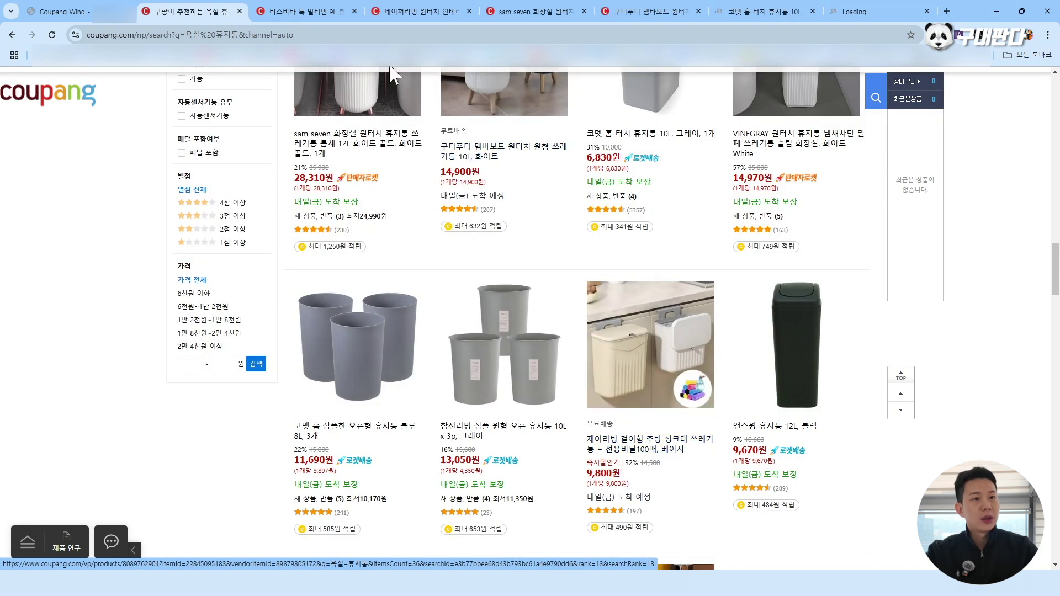
Go through the opened trash can product pages one by one and compare the category path shown above each product
left_click(319, 11)
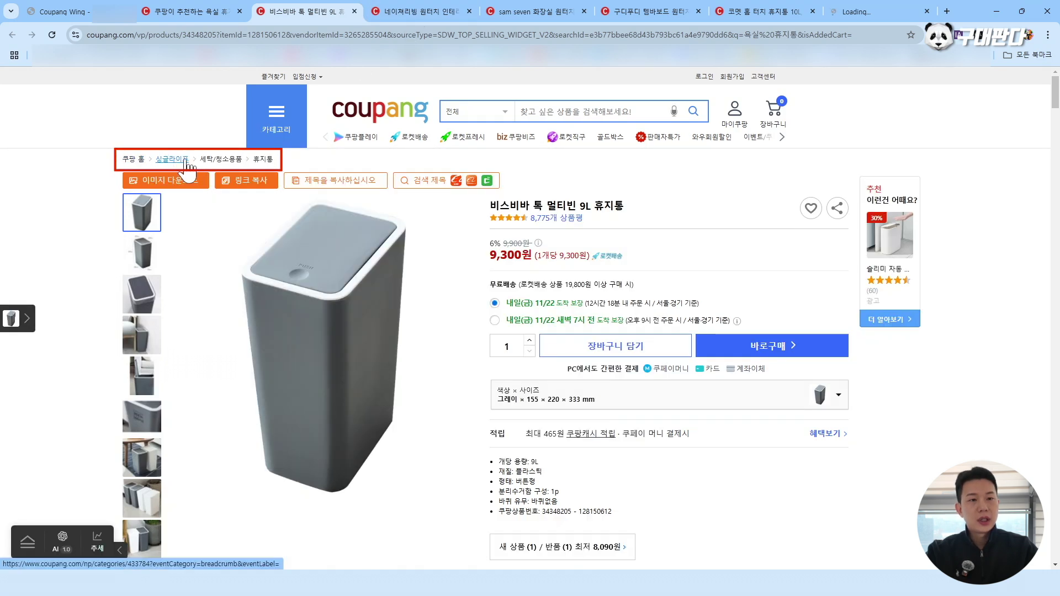
left_click(401, 16)
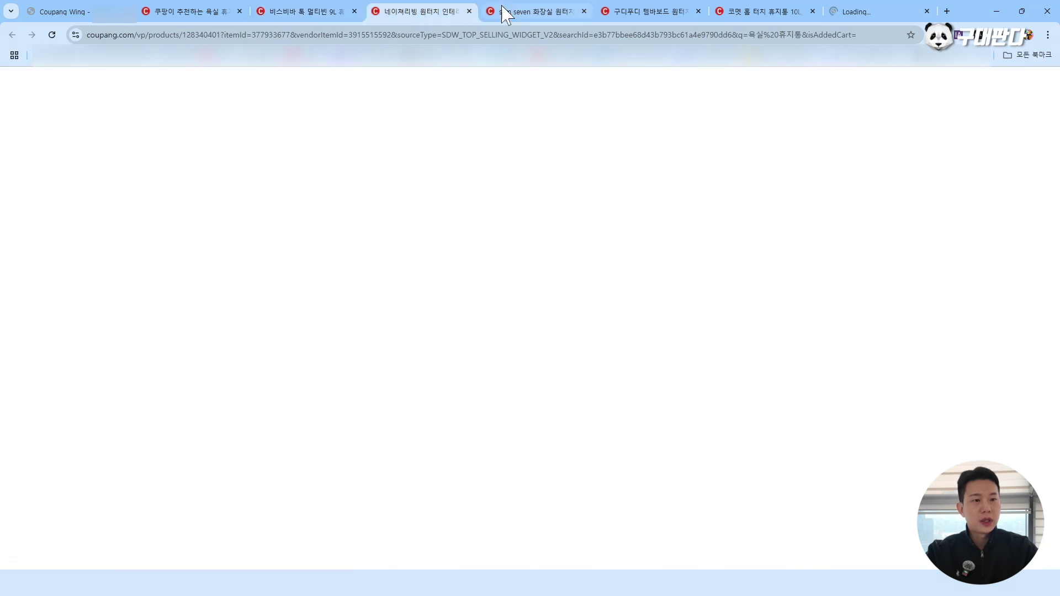
left_click(507, 11)
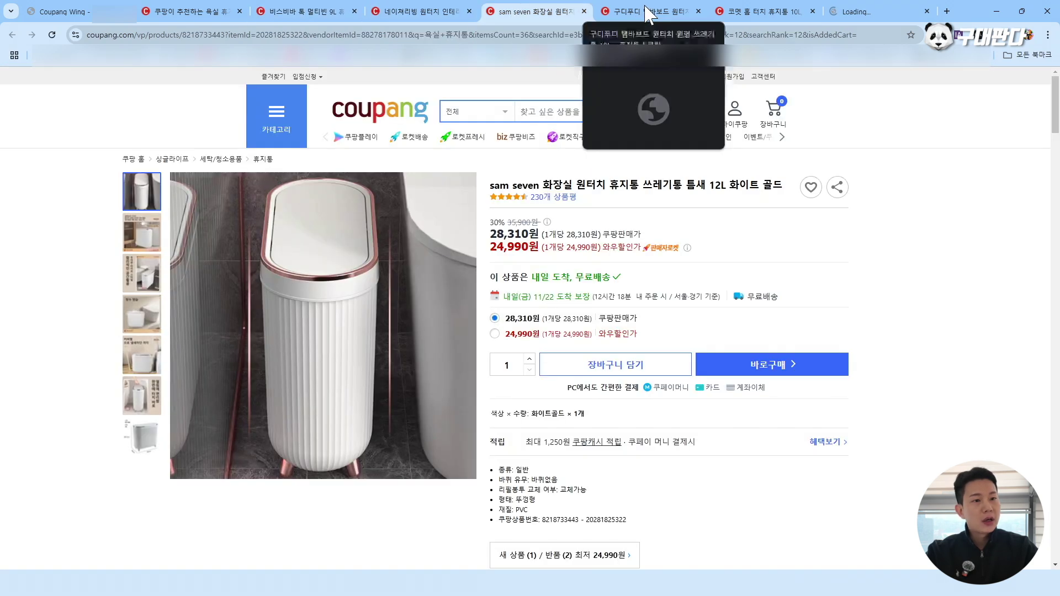
left_click(648, 11)
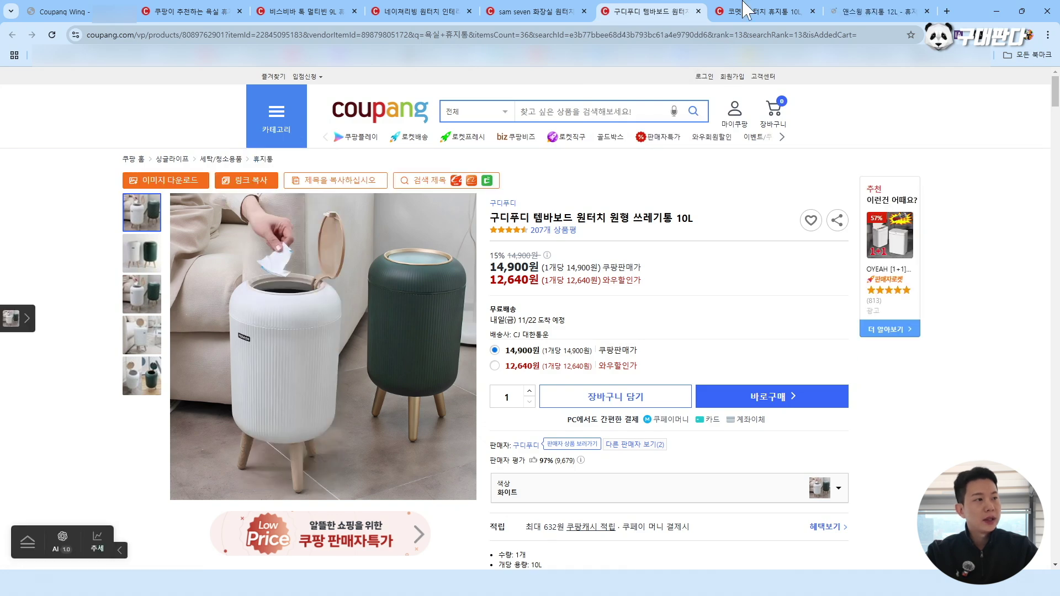
left_click(762, 11)
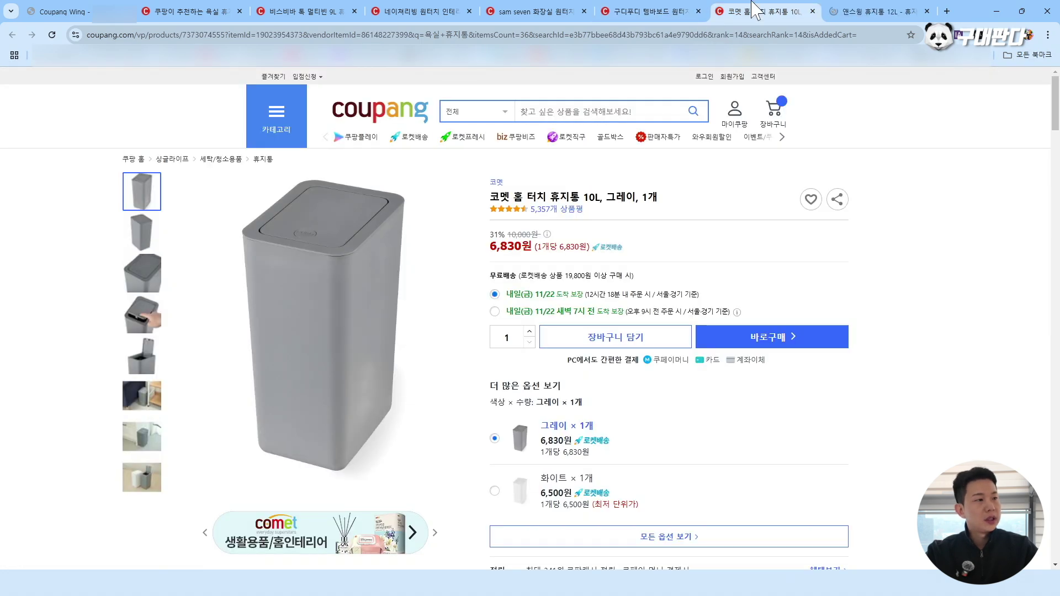
left_click(870, 11)
left_click(279, 10)
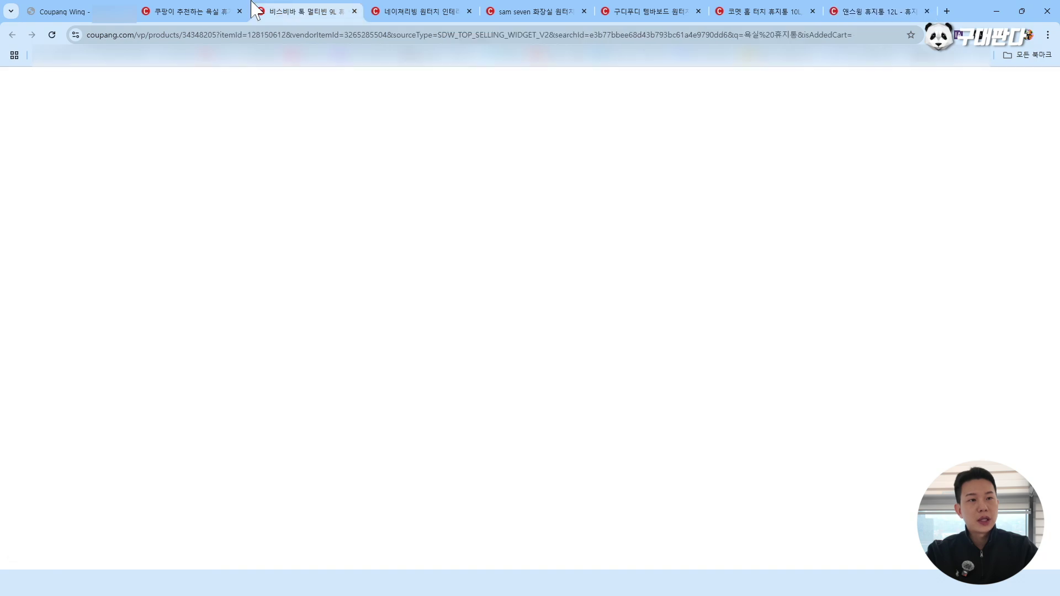
Look further through the 욕실 휴지통 search results, and return to the Coupang Wing product registration form
left_click(212, 11)
scroll(519, 196, "down", 15)
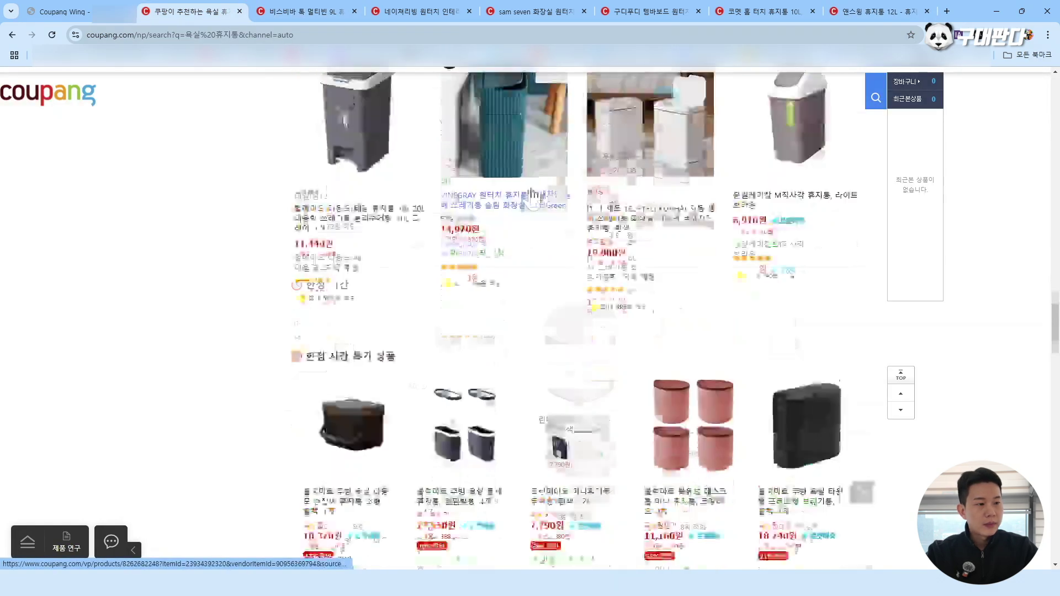
scroll(530, 204, "down", 6)
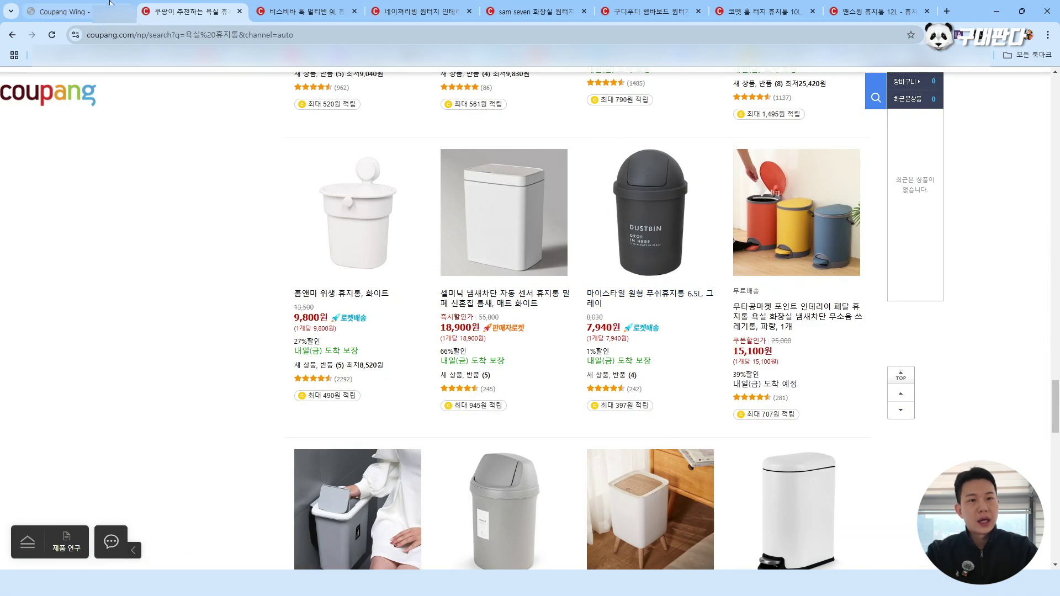
left_click(83, 11)
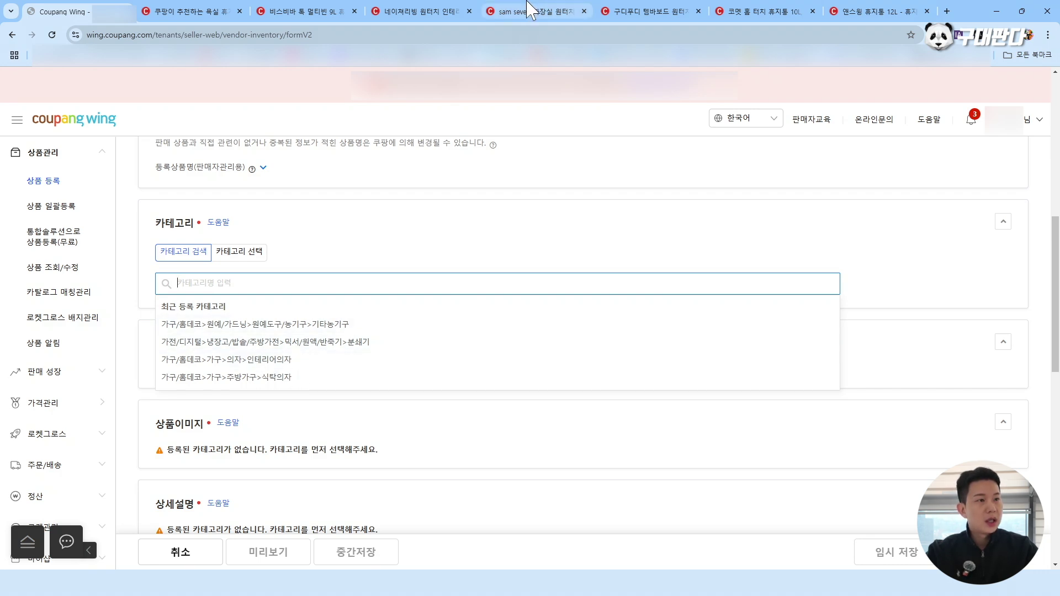
Switch back to the Coupang search results and search the shop for 인테리어 의자
left_click(307, 11)
left_click(225, 4)
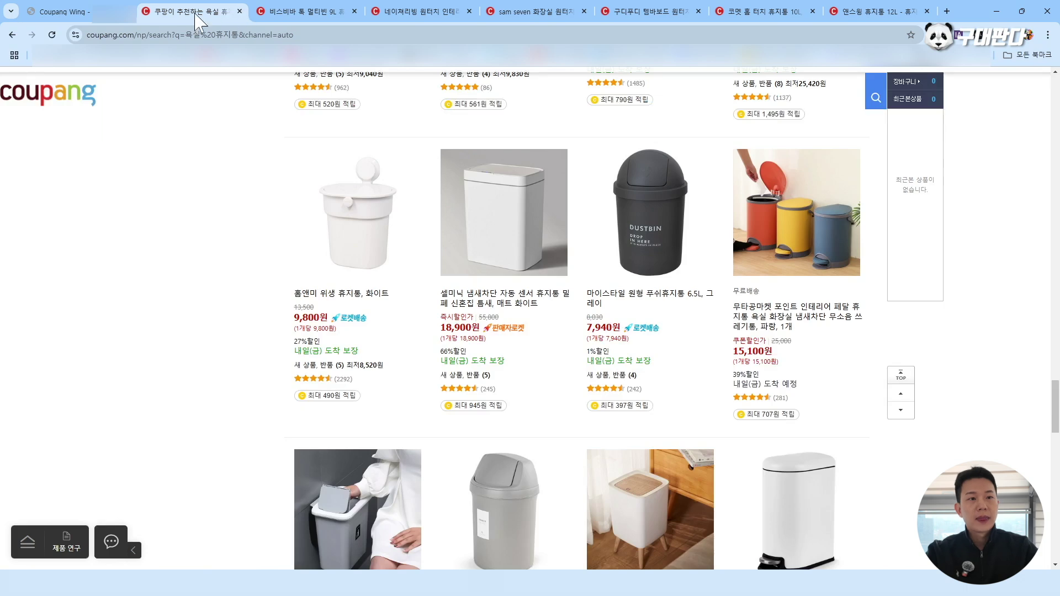
scroll(518, 193, "up", 12)
left_click(525, 151)
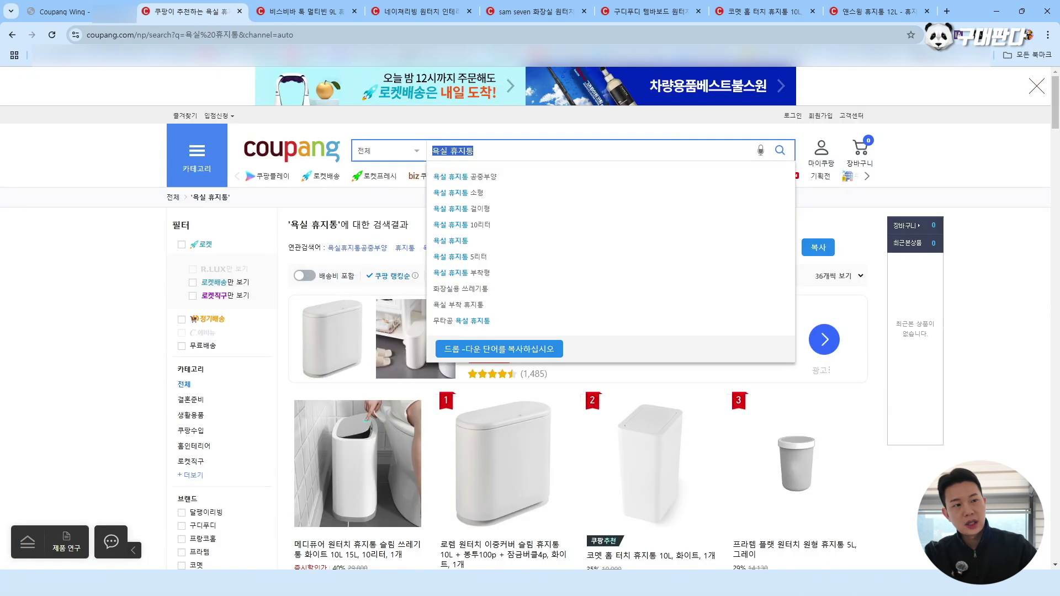
type("인테리어 의자")
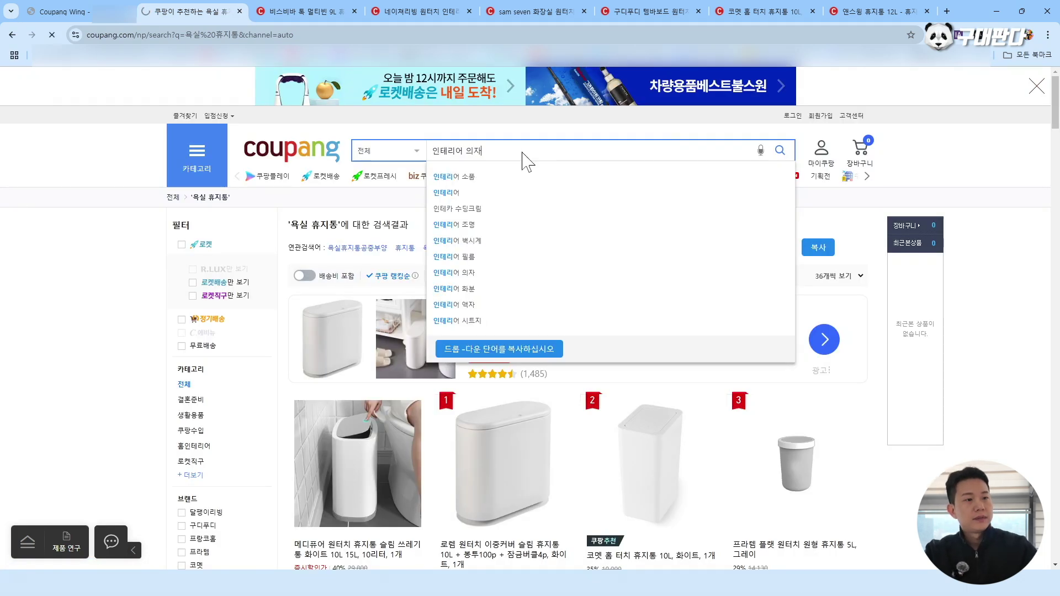
key("Return")
Open the 하루꿈, 몽그리, 라로퍼니처 코코 에펠, RM디자인 릴리 and 라로퍼니처 2P chairs from the results in separate new tabs
left_click(358, 298, "ctrl")
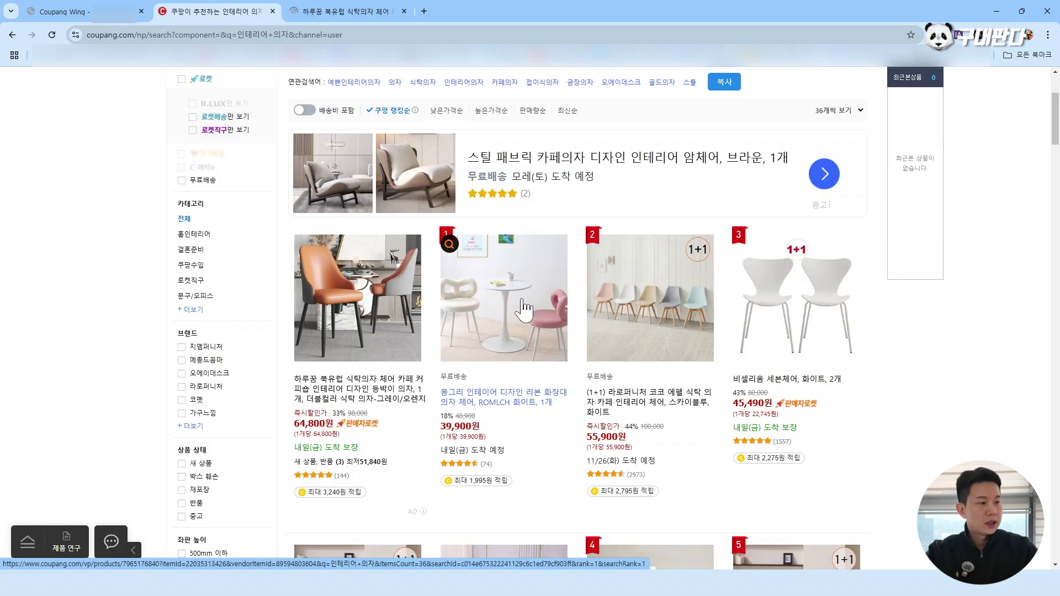
left_click(516, 312, "ctrl")
left_click(657, 312, "ctrl")
left_click(796, 276, "ctrl")
scroll(771, 300, "down", 6)
left_click(770, 300, "ctrl")
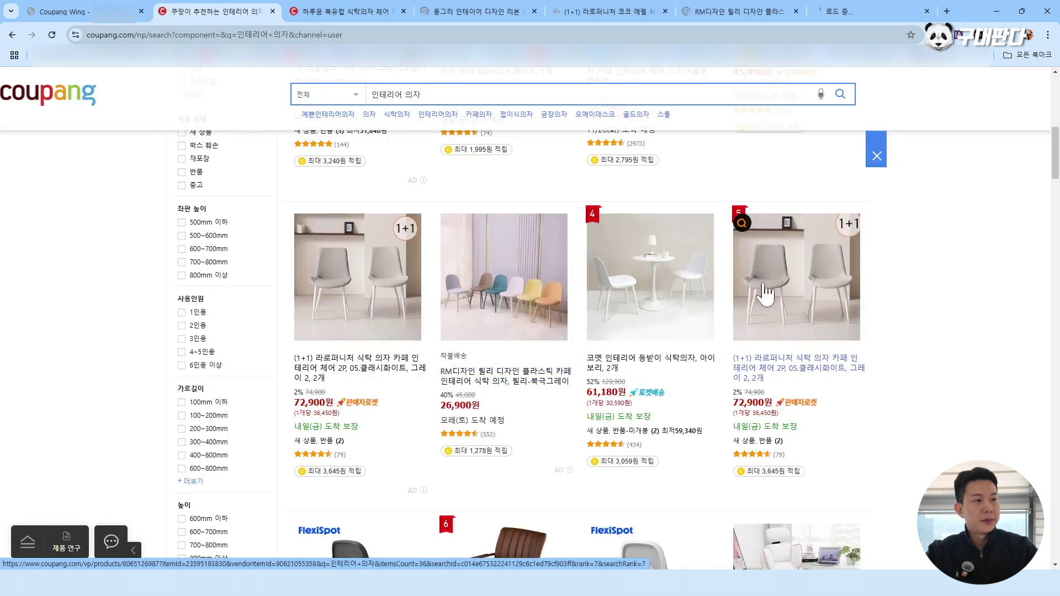
Go through the five opened chair product pages and compare the category path shown above each product
left_click(351, 10)
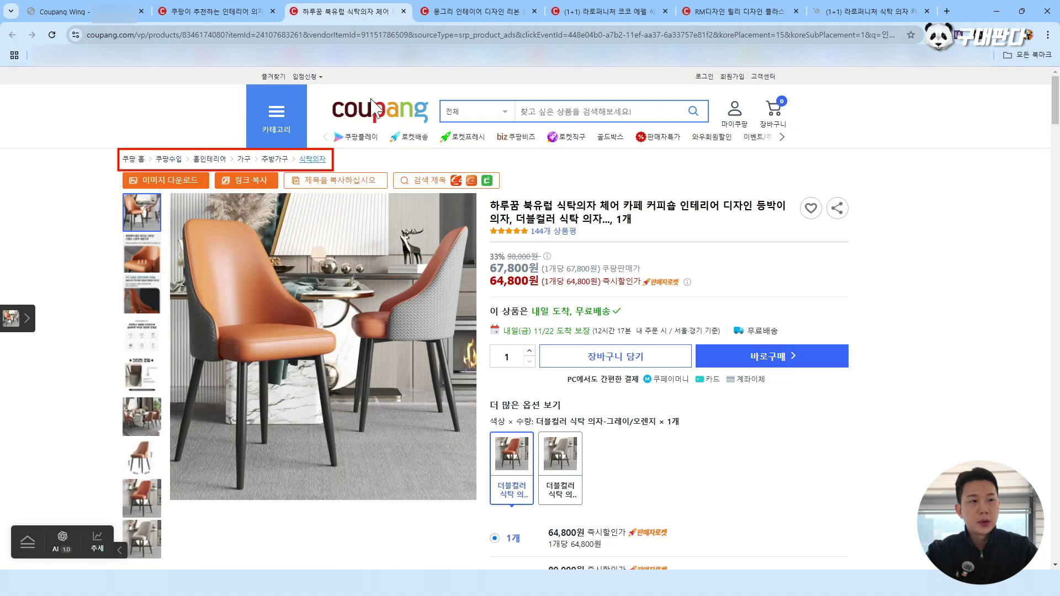
key("ctrl+Tab")
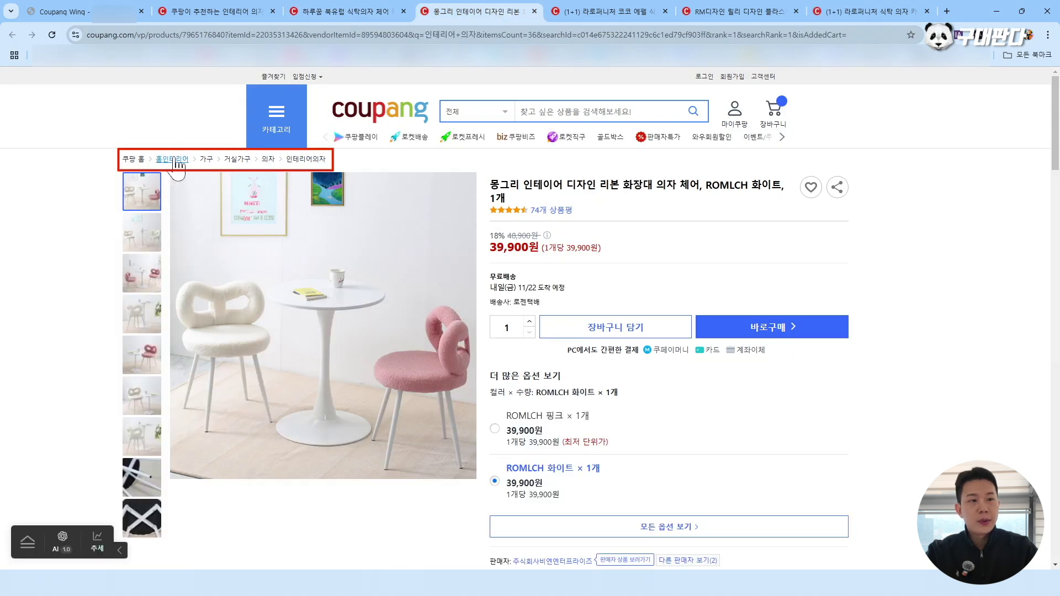
left_click(598, 13)
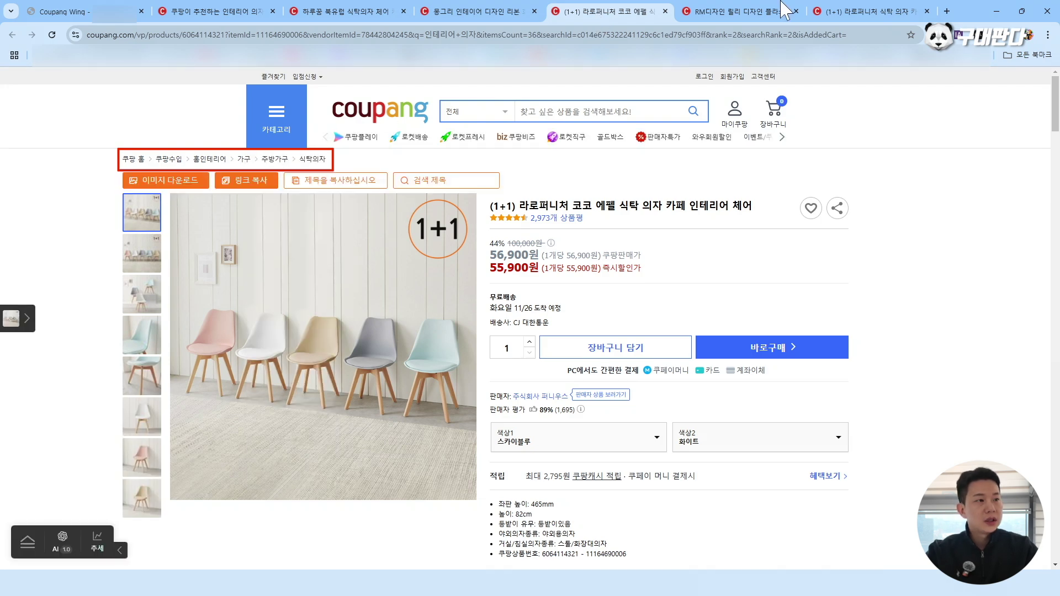
left_click(746, 12)
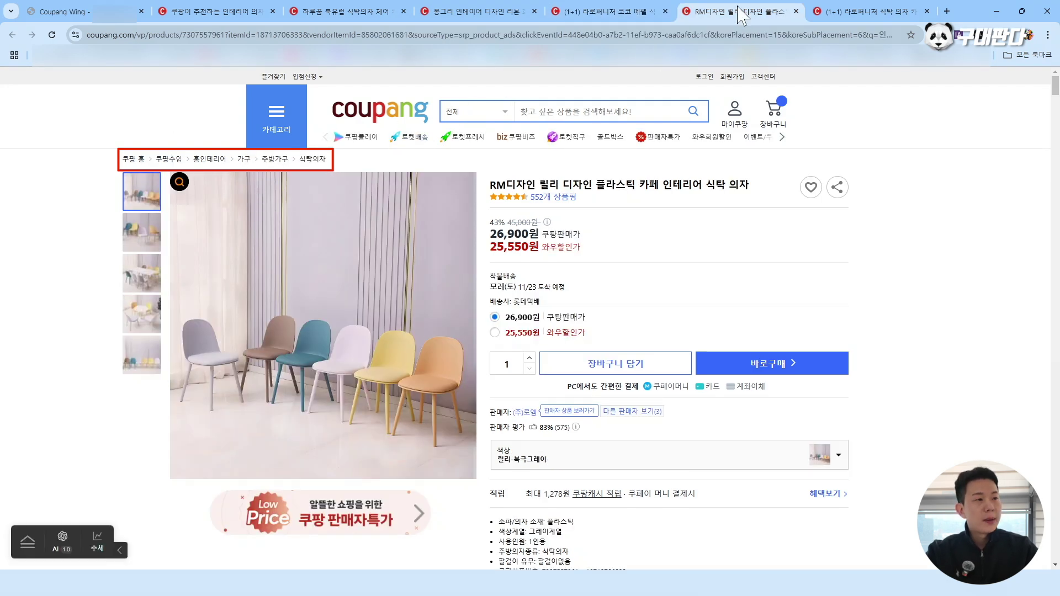
left_click(889, 16)
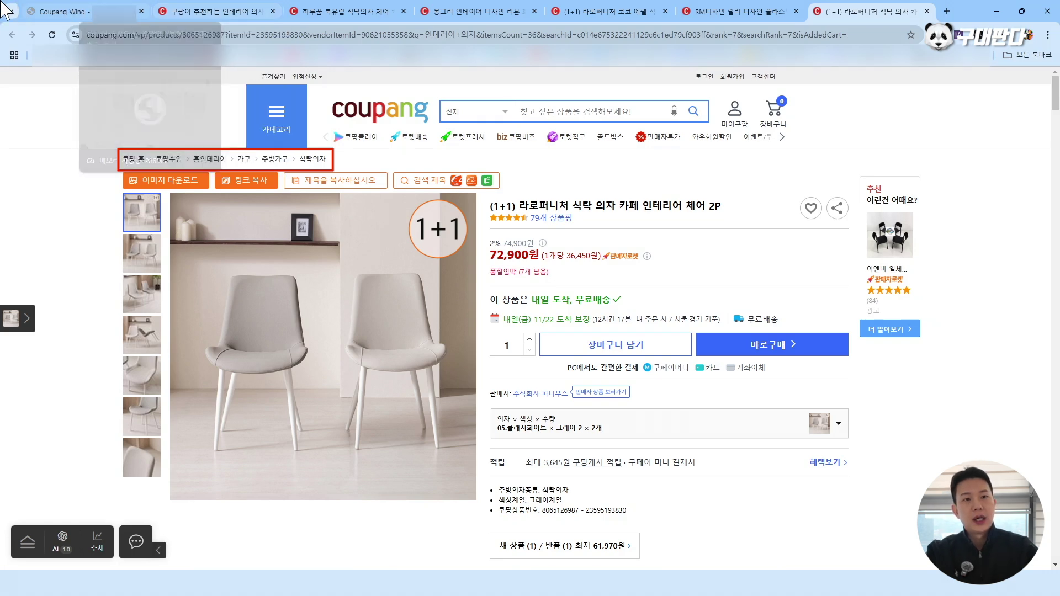
In the Coupang Wing registration form, search the categories for 휴지통 and choose 생활용품>청소용품>휴지통/분리수거함>휴지통
left_click(77, 11)
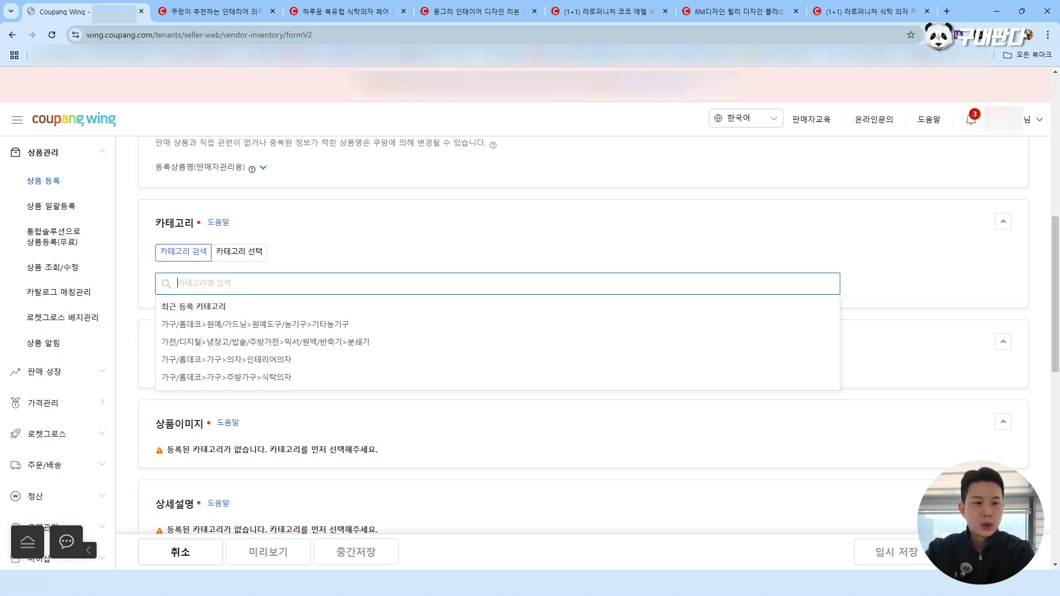
type("피")
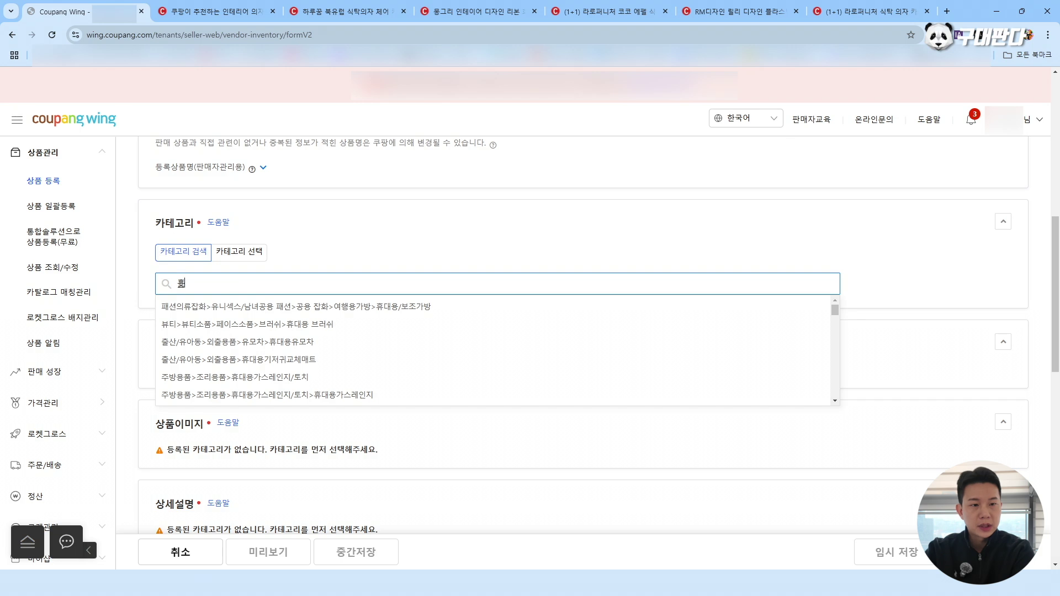
type("지통")
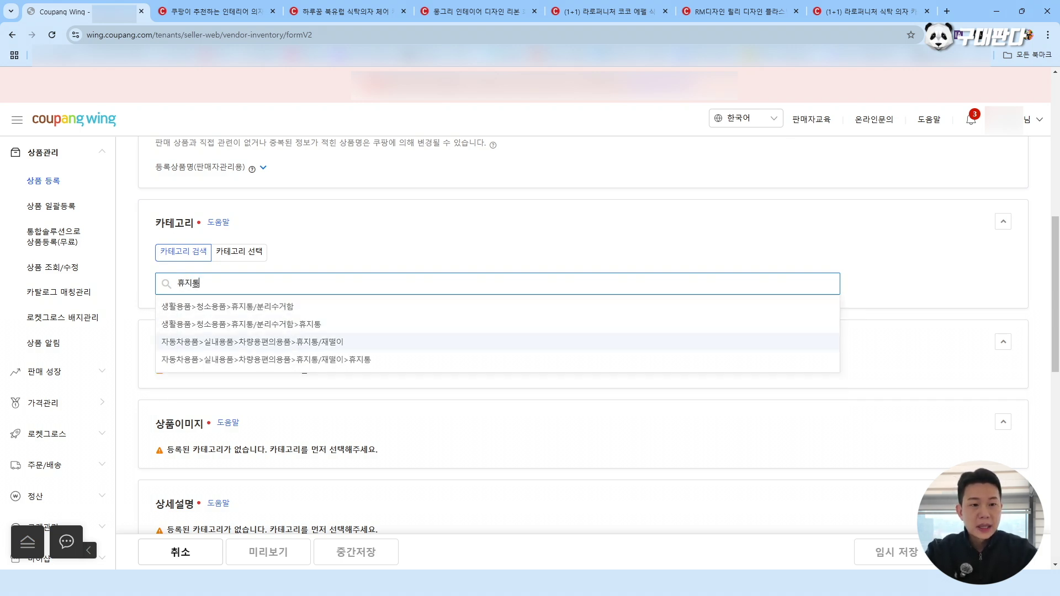
left_click(287, 327)
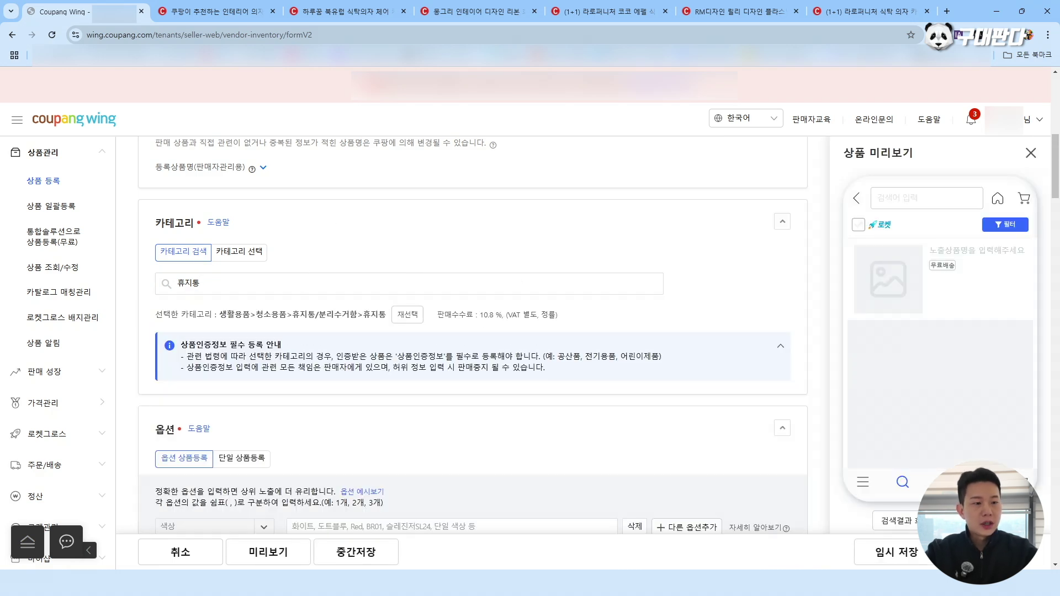
Examine the sales commission for the chosen category and review the form's option, product image and main product information sections
left_click_drag(445, 314, 520, 315)
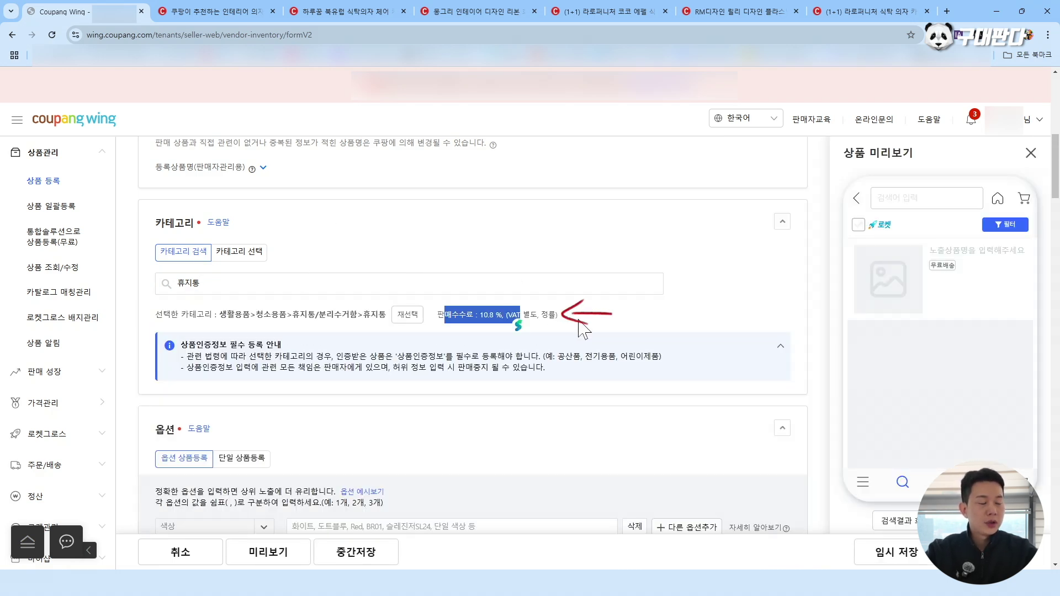
left_click(546, 330)
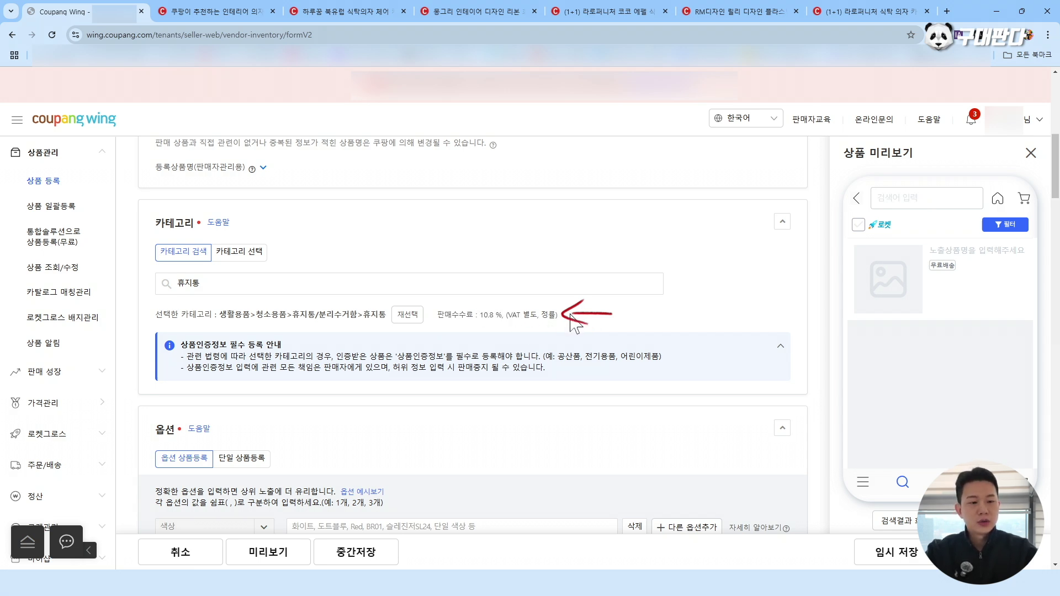
scroll(571, 323, "down", 2)
scroll(572, 295, "down", 1)
scroll(414, 251, "up", 2)
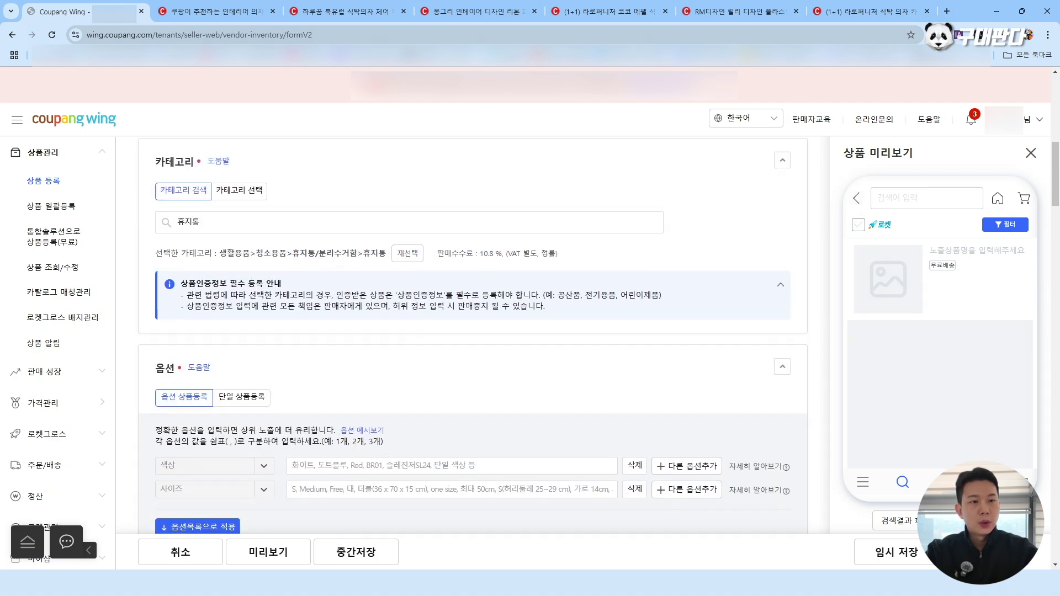
scroll(287, 295, "down", 2)
scroll(288, 295, "down", 6)
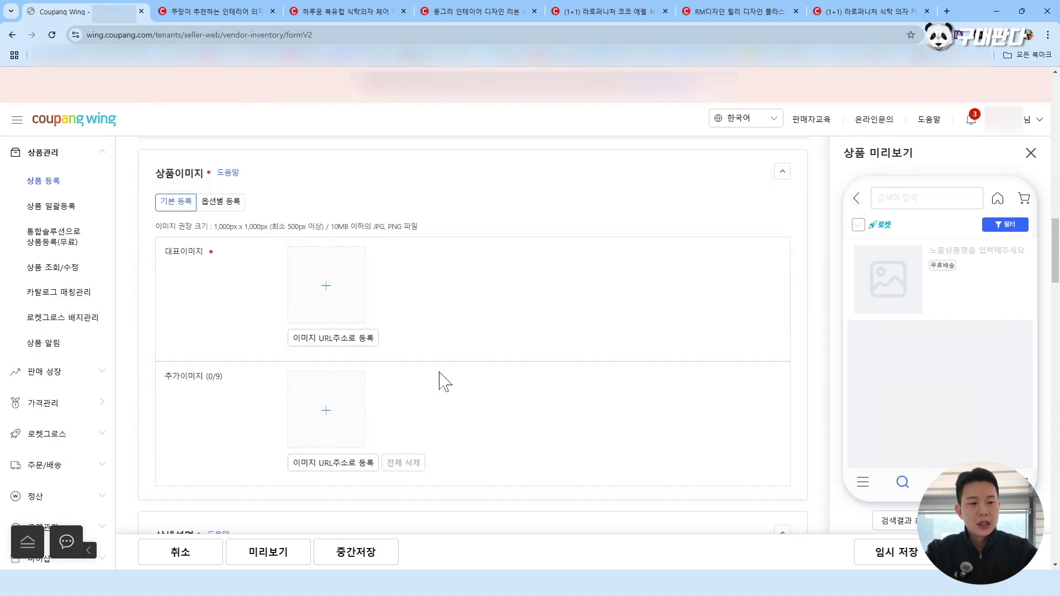
scroll(289, 303, "down", 15)
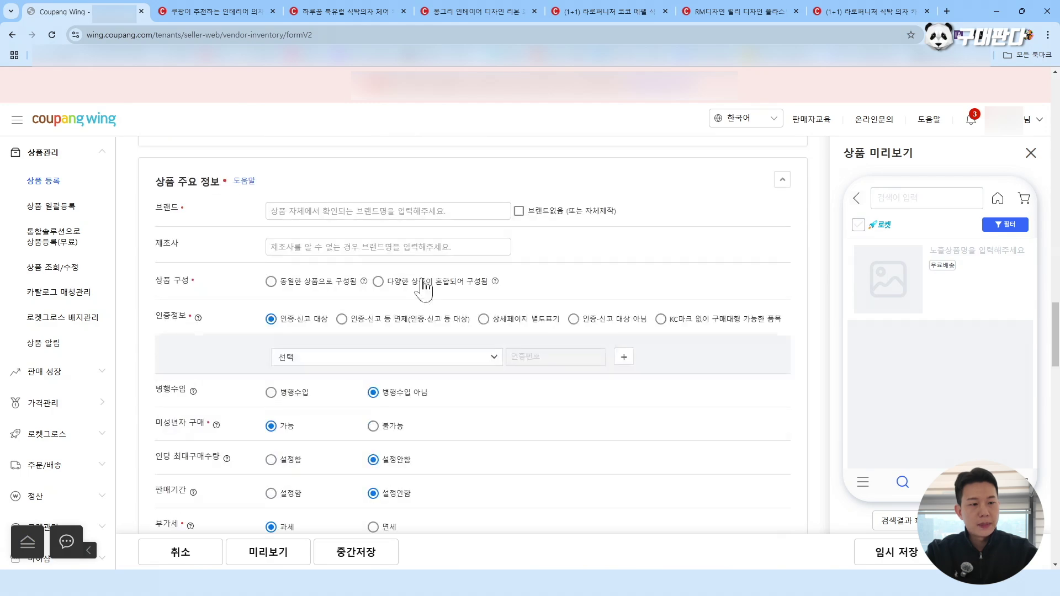
scroll(511, 320, "up", 6)
scroll(559, 376, "up", 12)
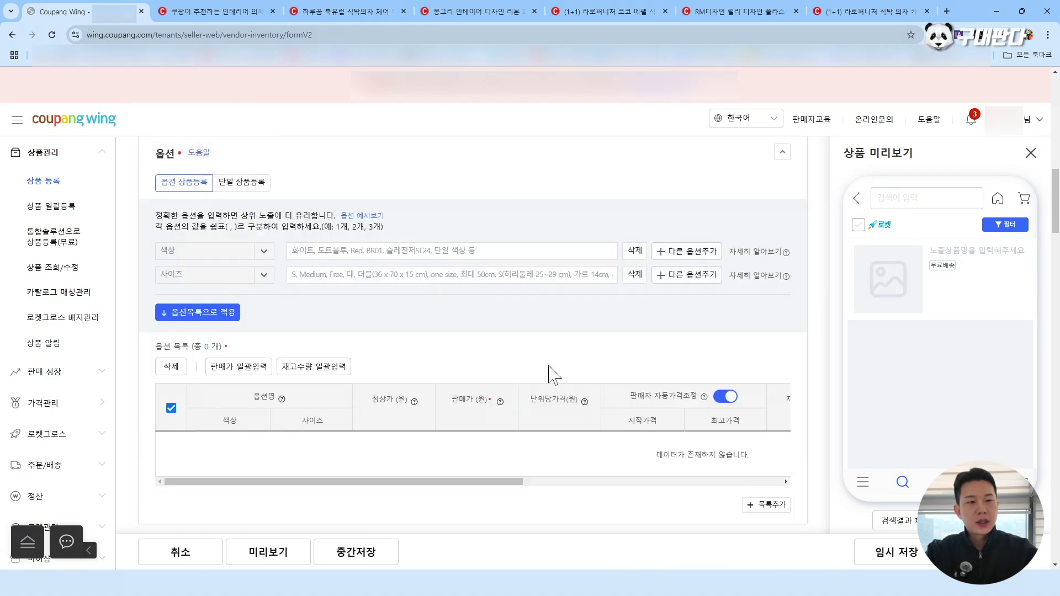
scroll(513, 348, "down", 1)
scroll(260, 246, "down", 2)
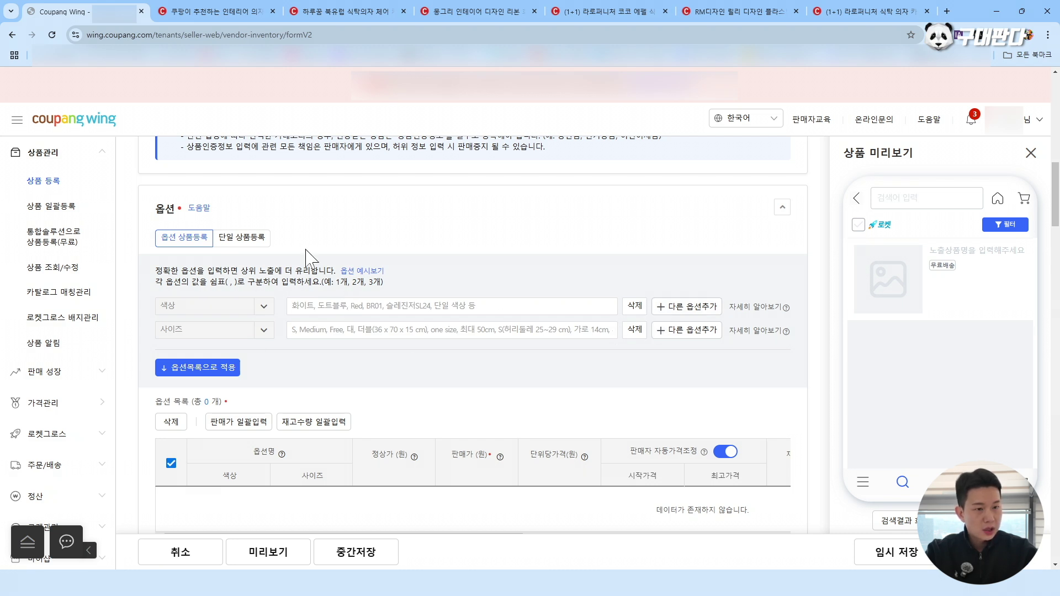
scroll(296, 279, "up", 5)
scroll(210, 257, "down", 1)
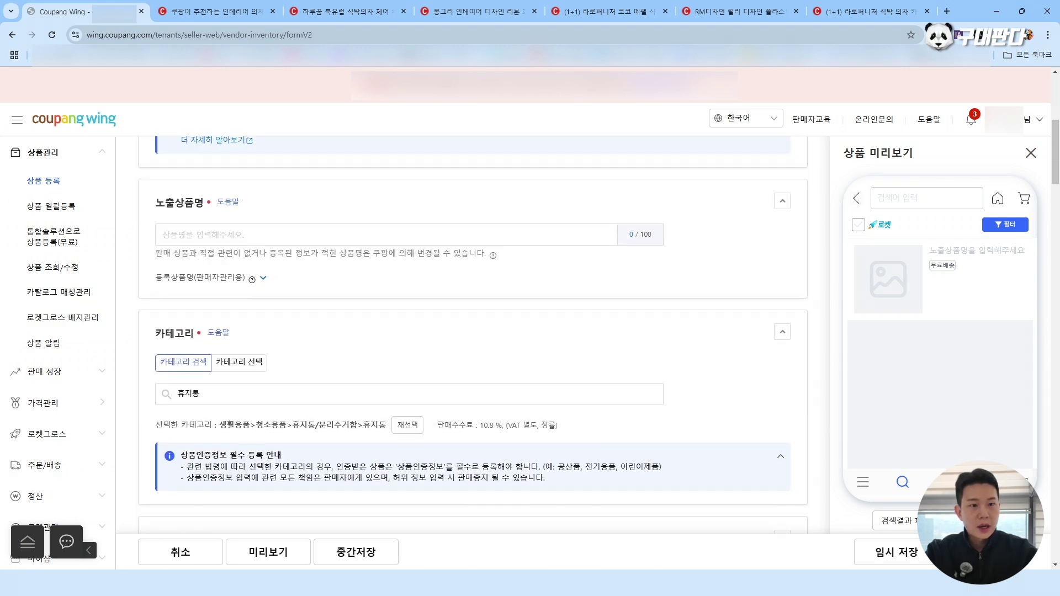
Reselect the category as 가구/홈데코>가구>의자>인테리어의자 from the recently registered ones, and check its option fields and sales commission
left_click(403, 314)
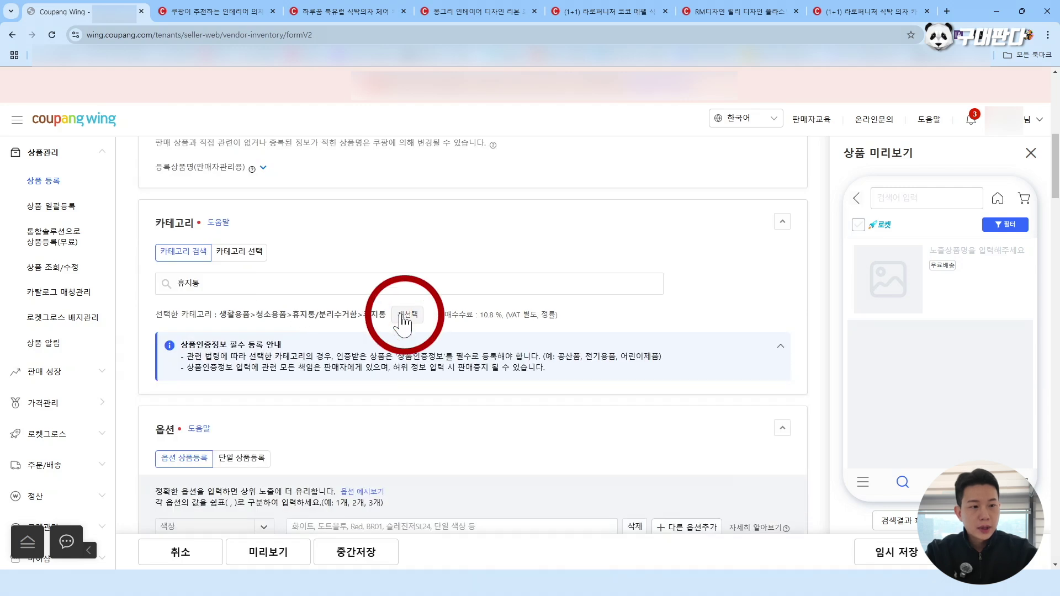
left_click(323, 284)
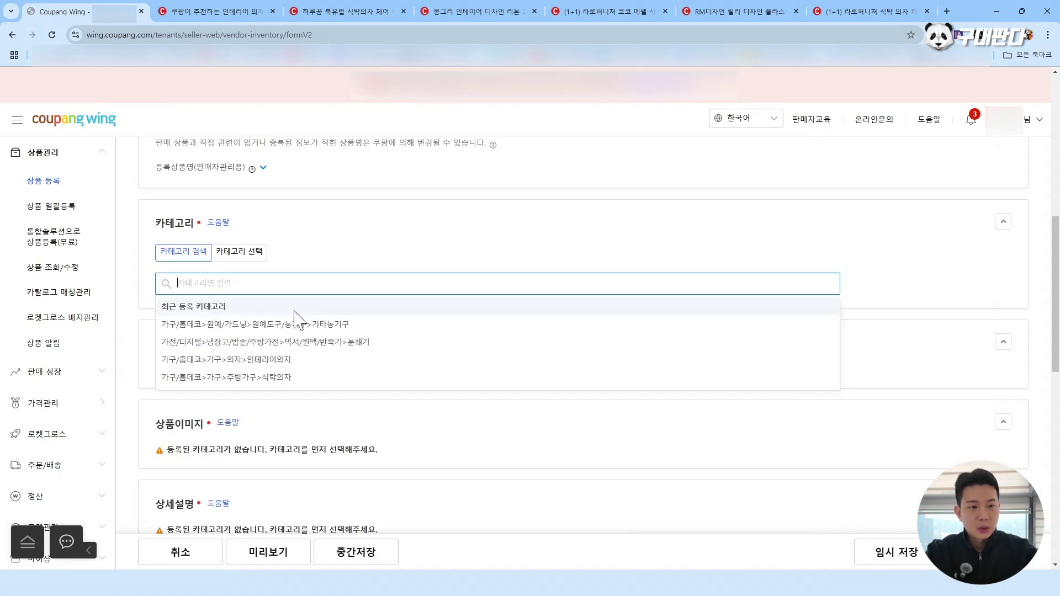
left_click(266, 360)
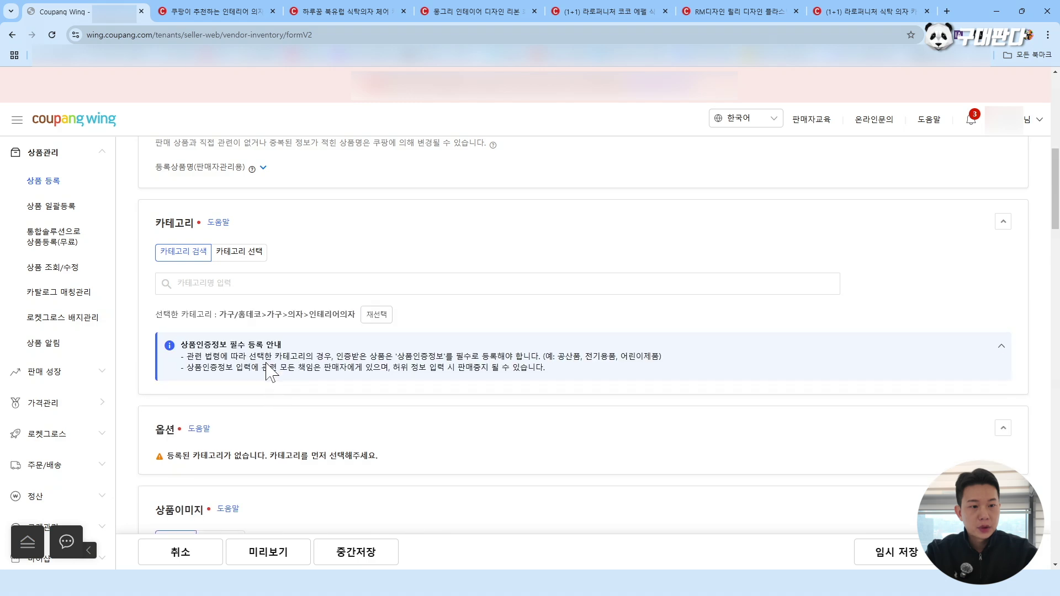
scroll(379, 274, "down", 5)
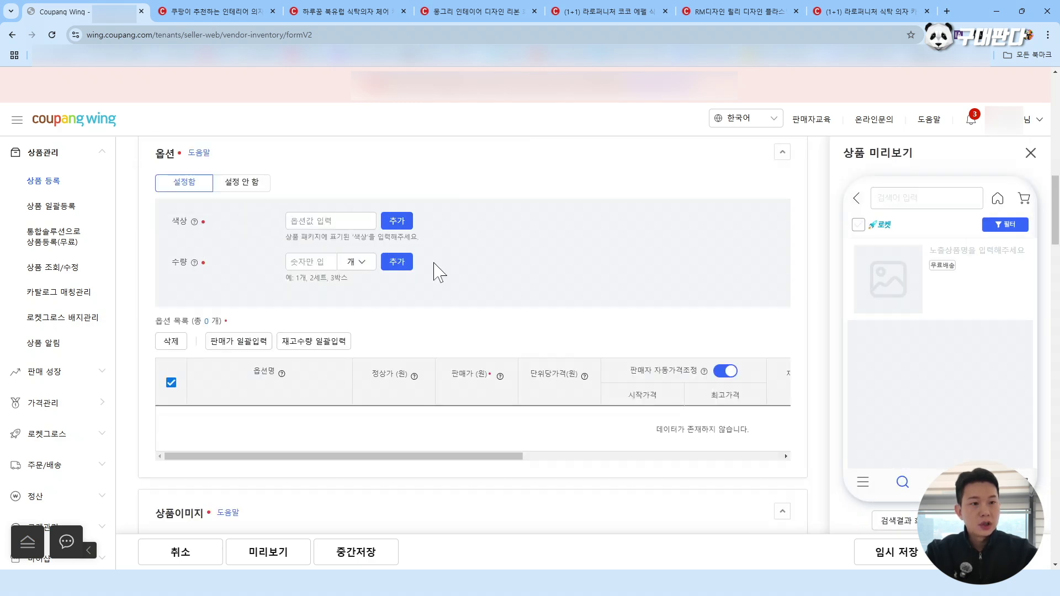
scroll(440, 286, "up", 7)
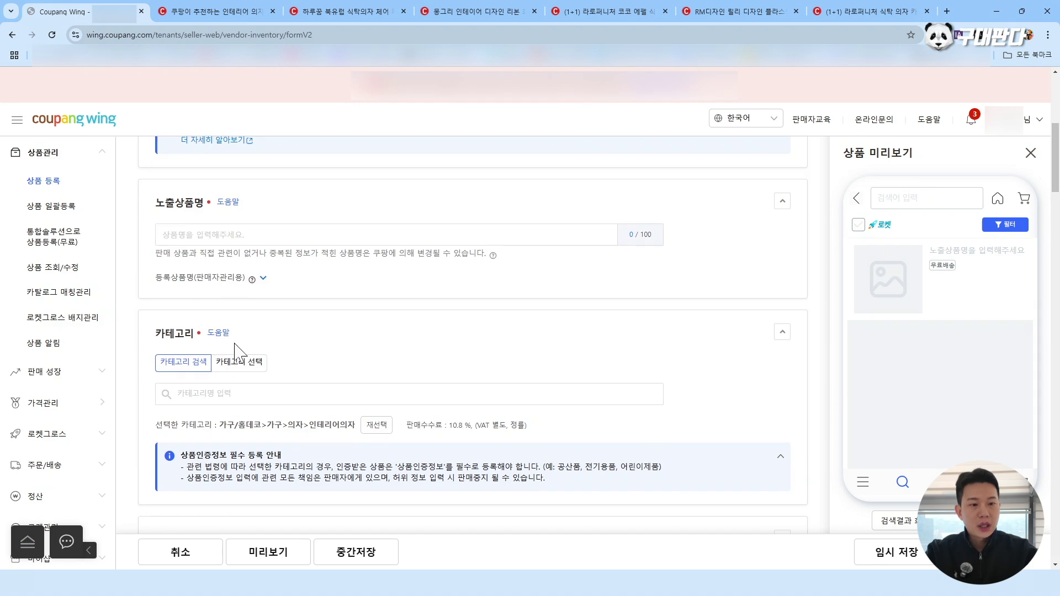
scroll(585, 264, "down", 3)
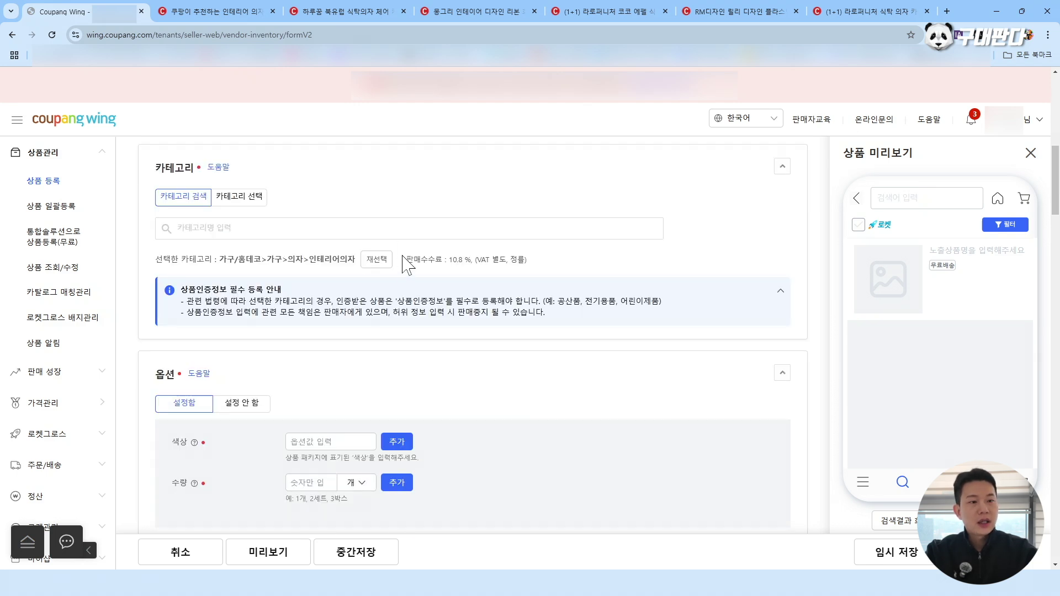
Clear the chosen category and manually select 패션의류잡화>남성패션>남성의류>가디건>남성 기본(허리길이)가디건
left_click(381, 261)
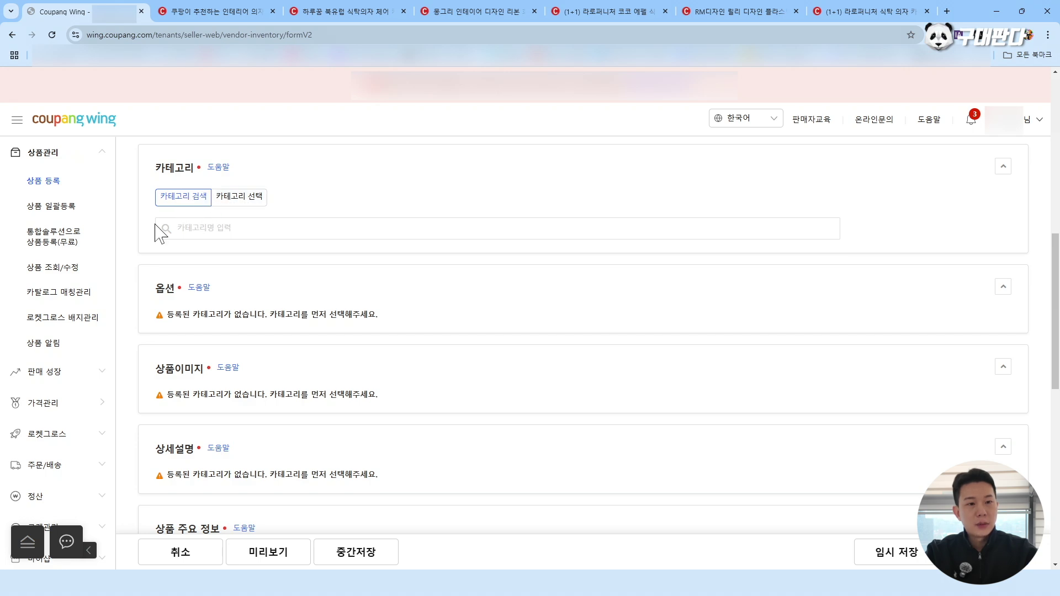
left_click(248, 198)
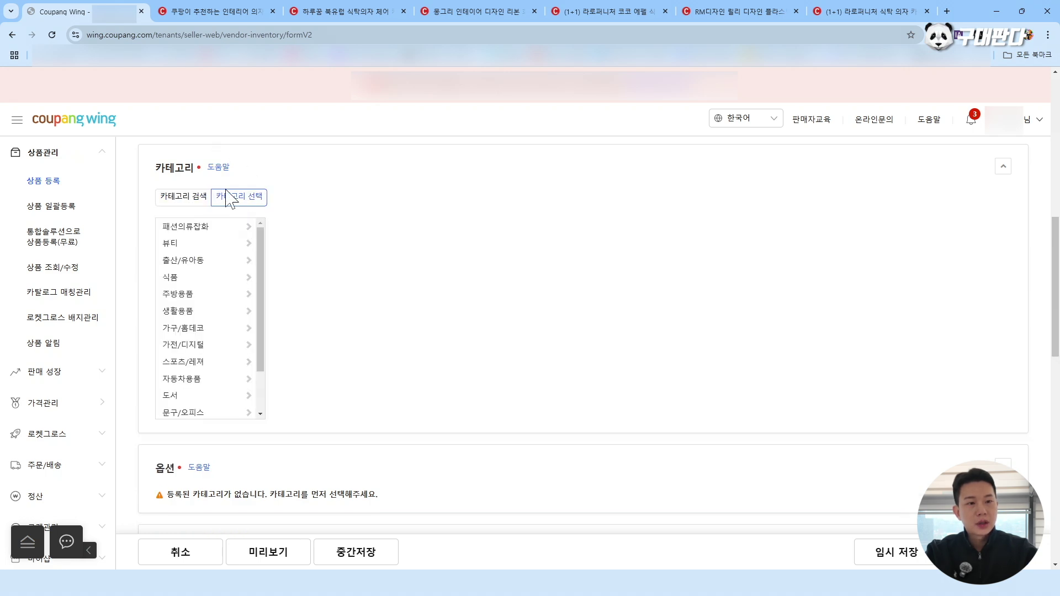
left_click(199, 229)
left_click(304, 227)
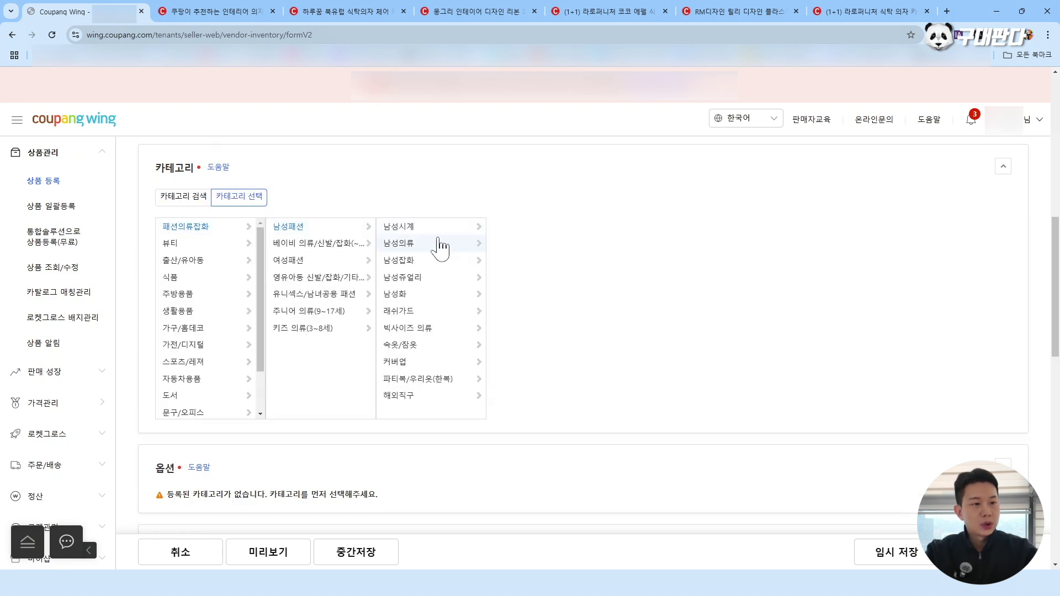
left_click(478, 246)
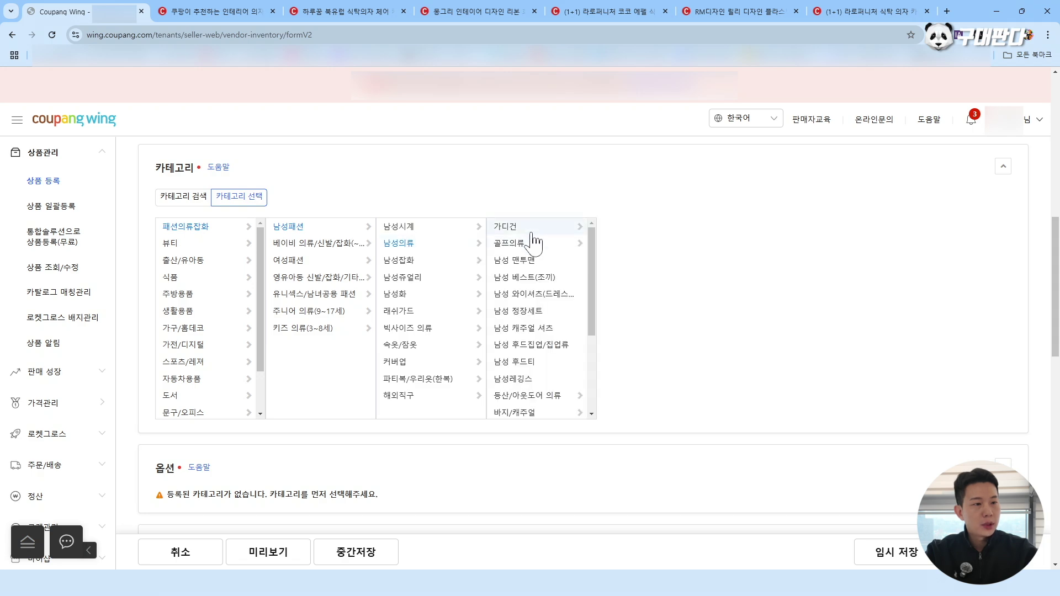
left_click(535, 229)
left_click(662, 227)
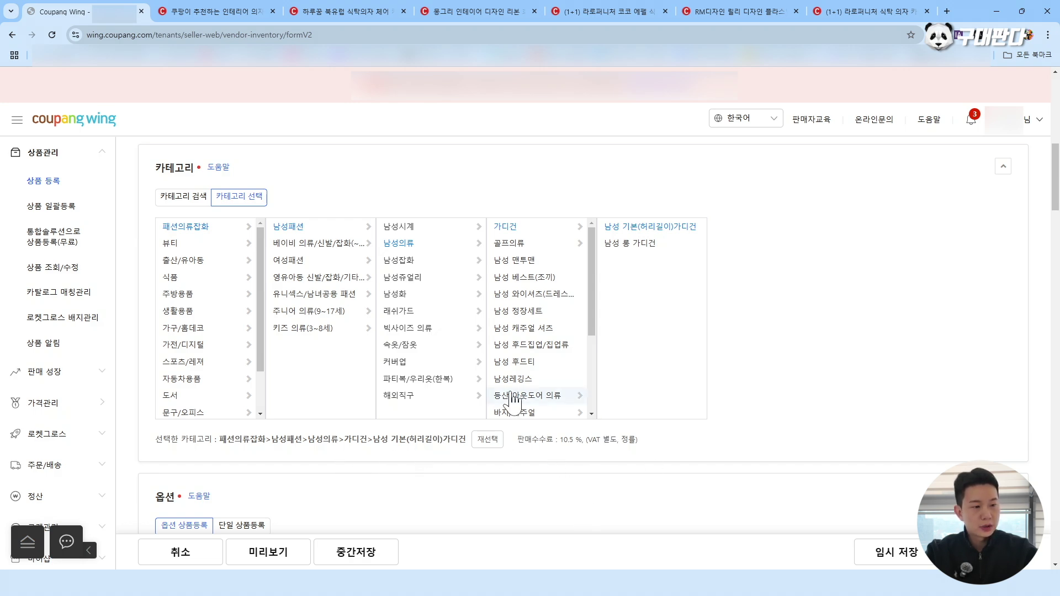
Set the number of option names to 2개 in the product's option section
scroll(548, 391, "down", 2)
scroll(706, 398, "down", 3)
scroll(561, 323, "down", 2)
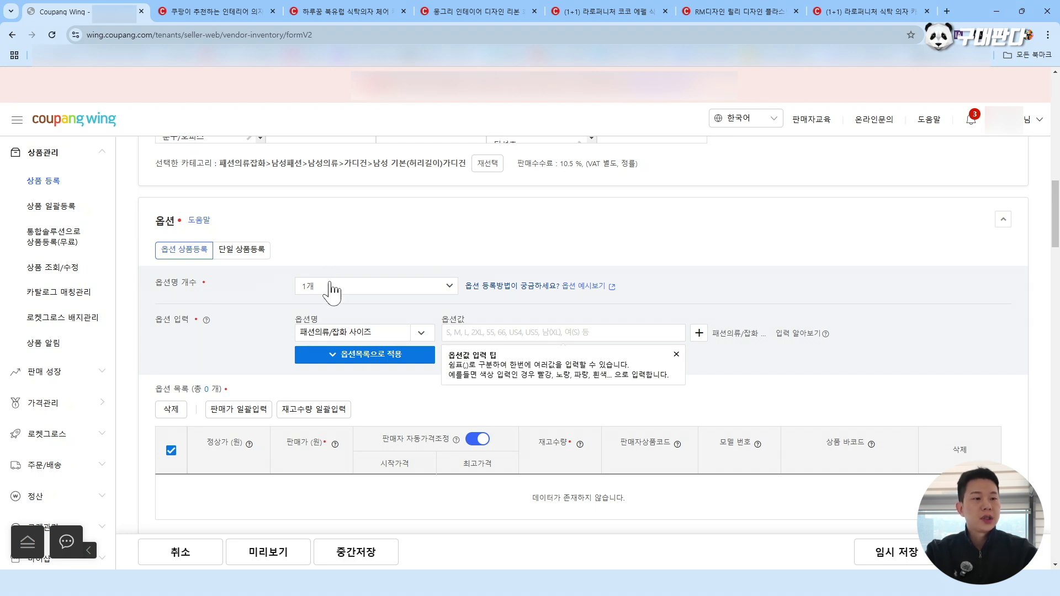
scroll(298, 276, "up", 1)
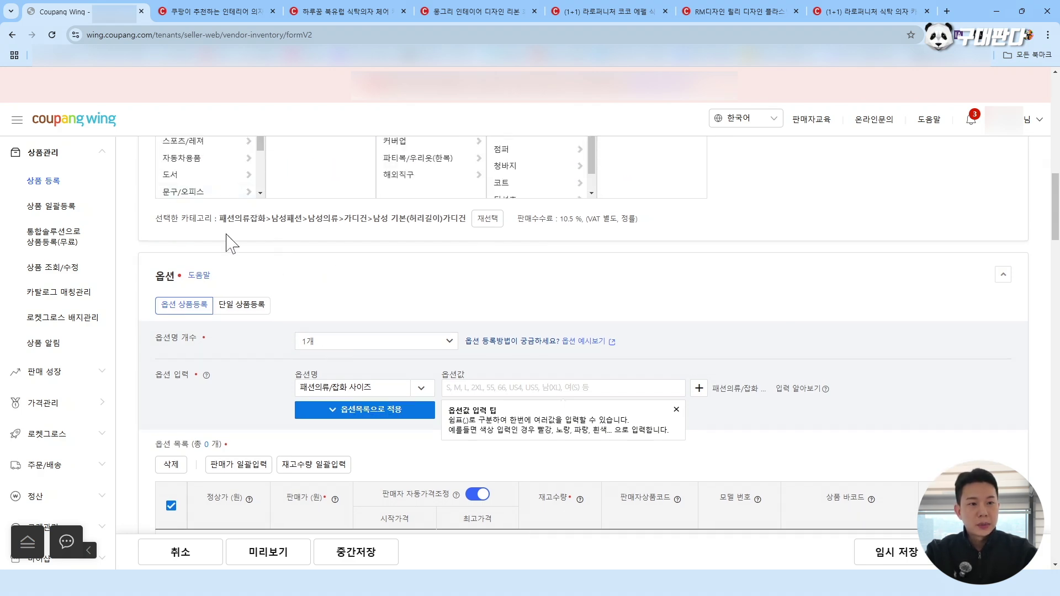
scroll(409, 298, "down", 2)
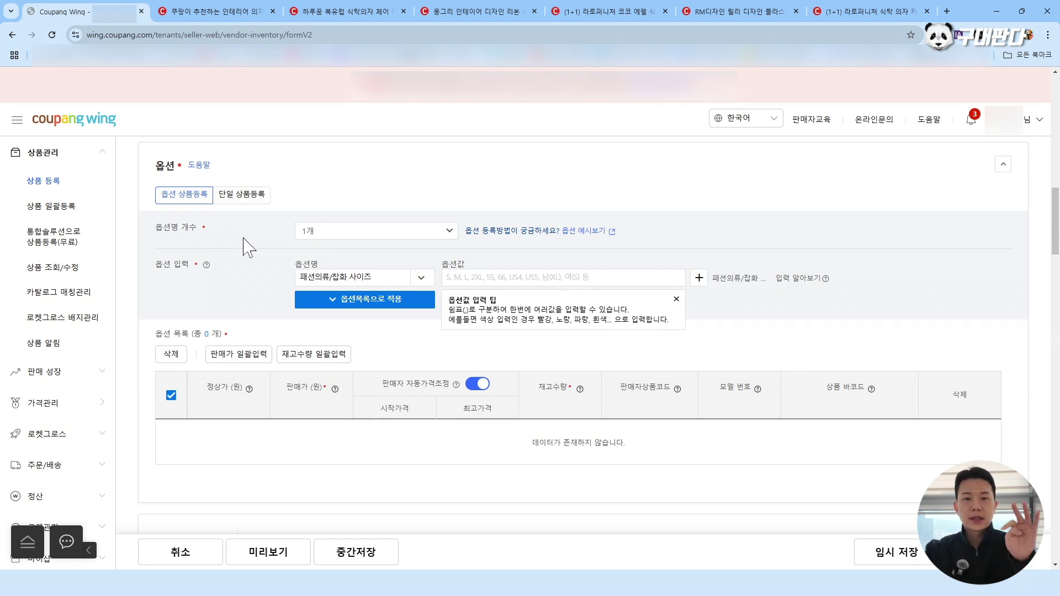
left_click(370, 237)
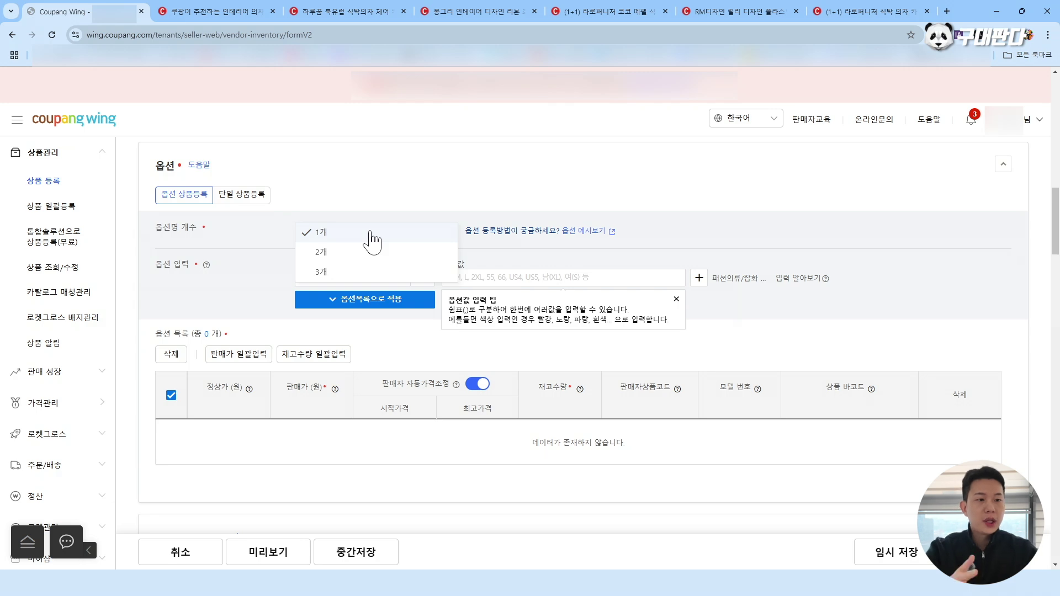
left_click(366, 250)
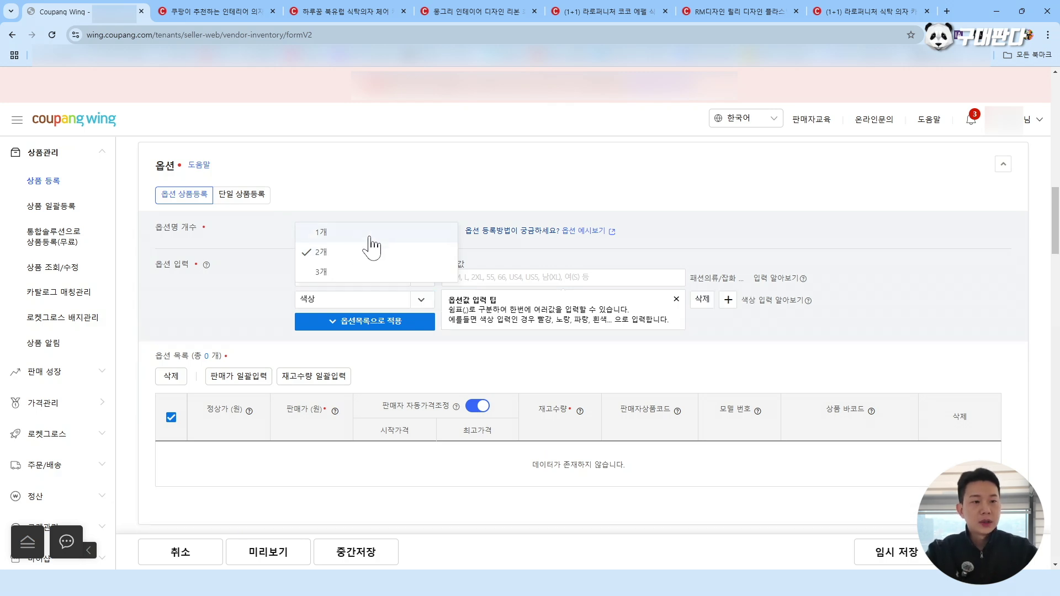
left_click(349, 264)
Set the first option name to 색상 and enter 사이즈 as the second option name
left_click(330, 277)
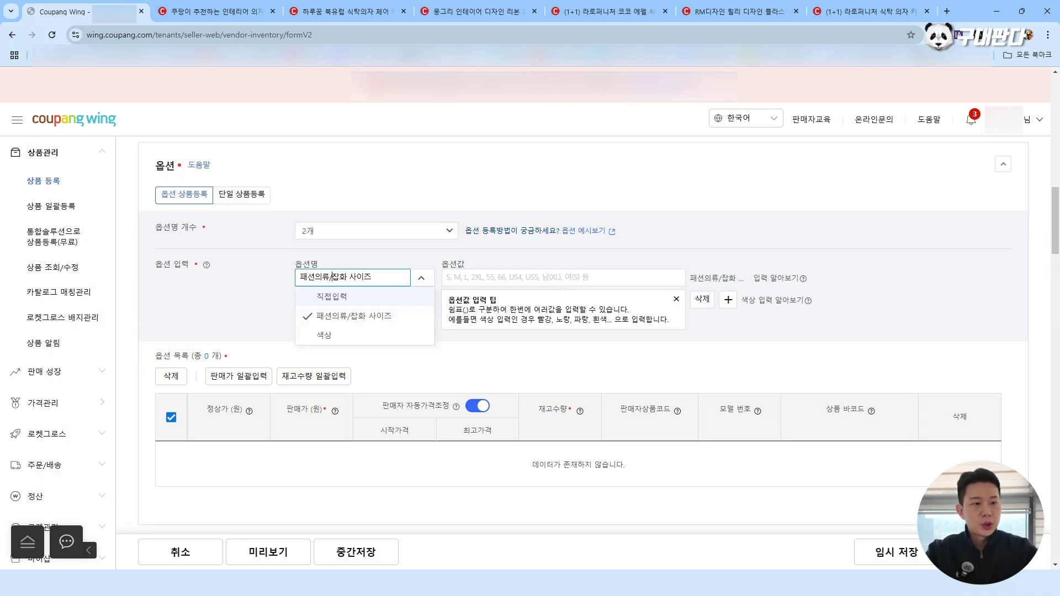
left_click(326, 335)
left_click(331, 299)
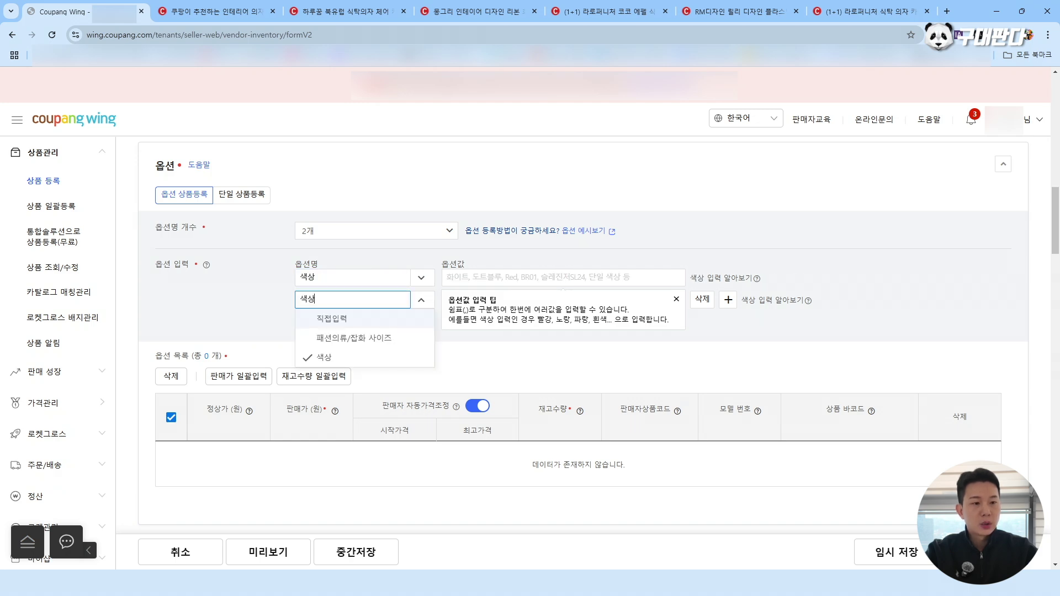
left_click(359, 317)
type("흐")
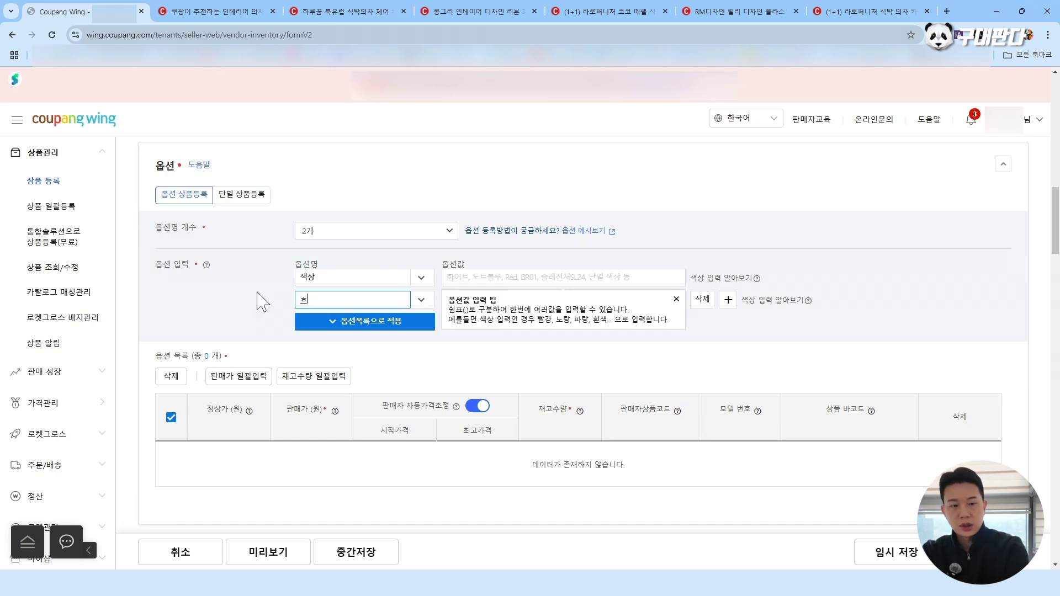
key("BackSpace")
key("BackSpace")
type("사이즈")
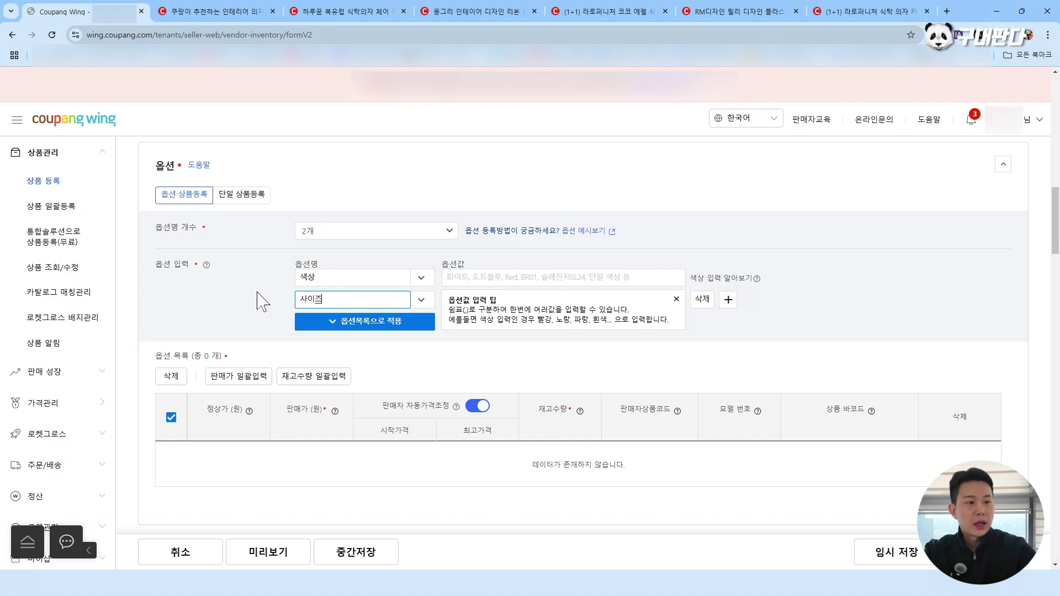
Enter 화이트,블랙,블루,레드 as the option values for 색상
left_click(596, 276)
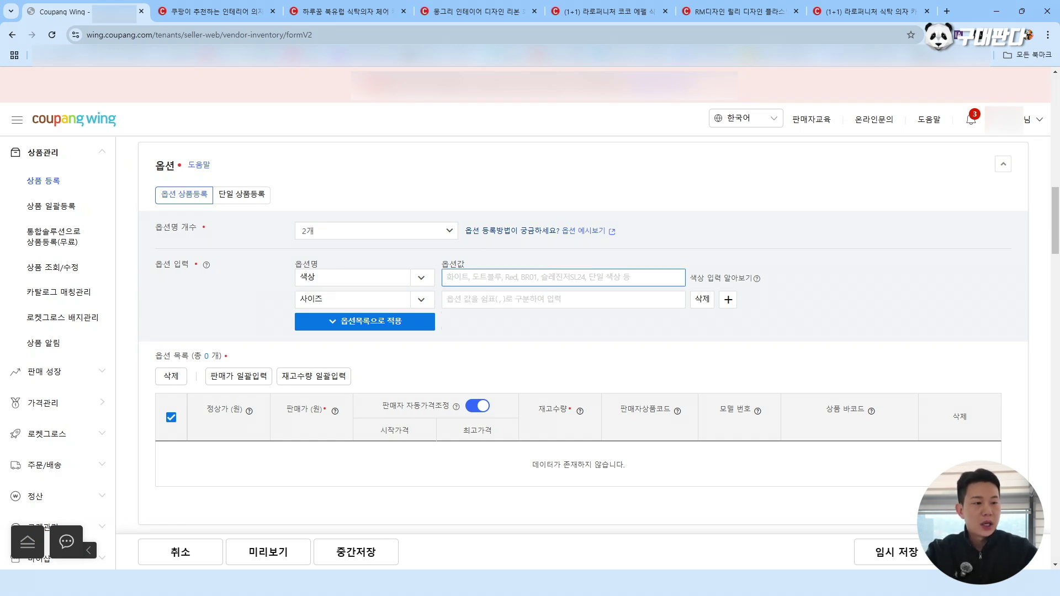
scroll(359, 386, "down", 2)
scroll(497, 362, "up", 1)
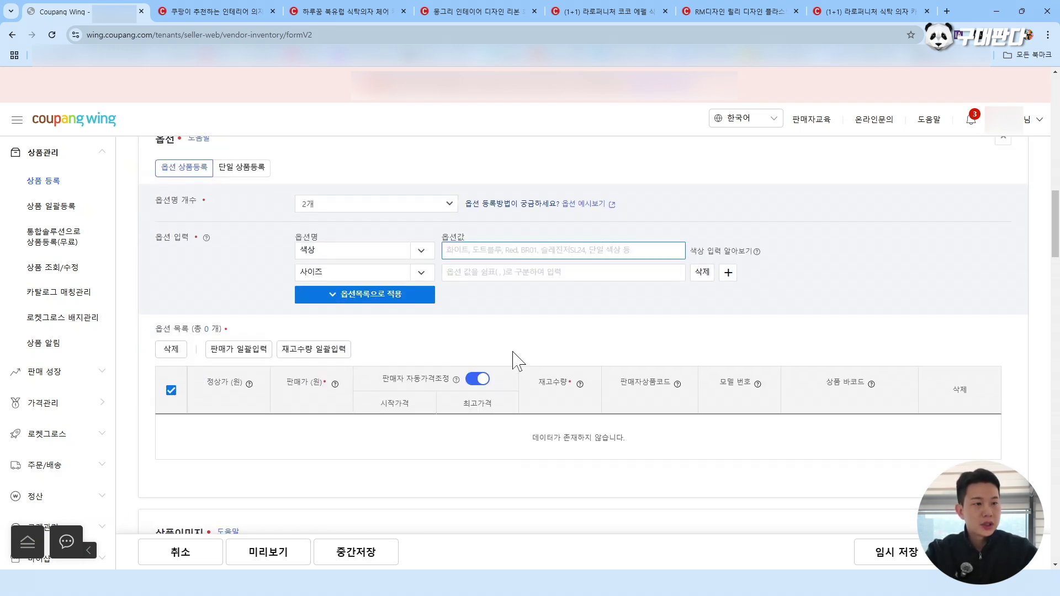
scroll(512, 352, "up", 1)
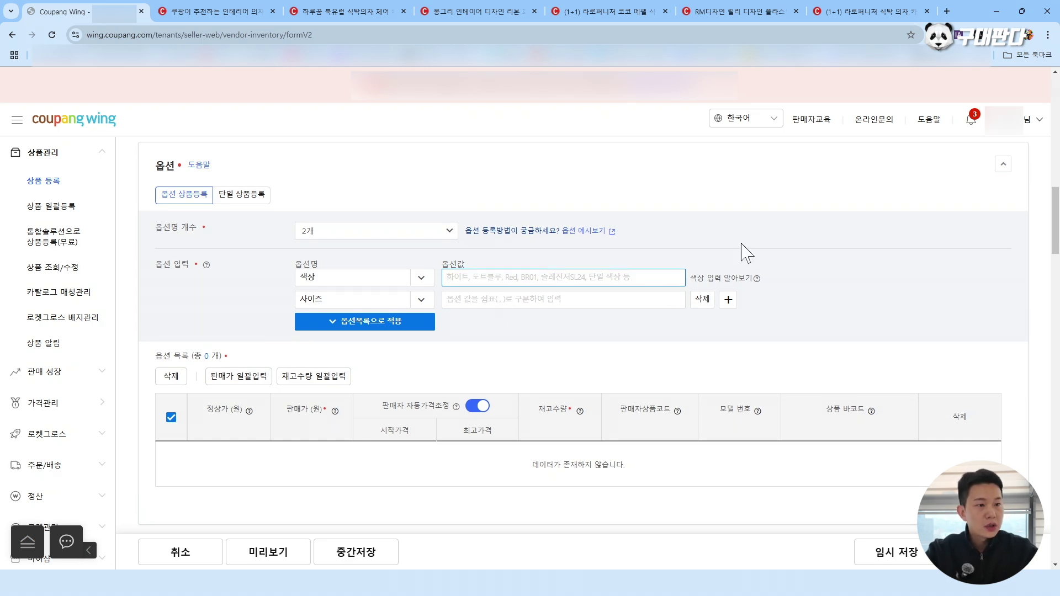
type("화이트,블랙,")
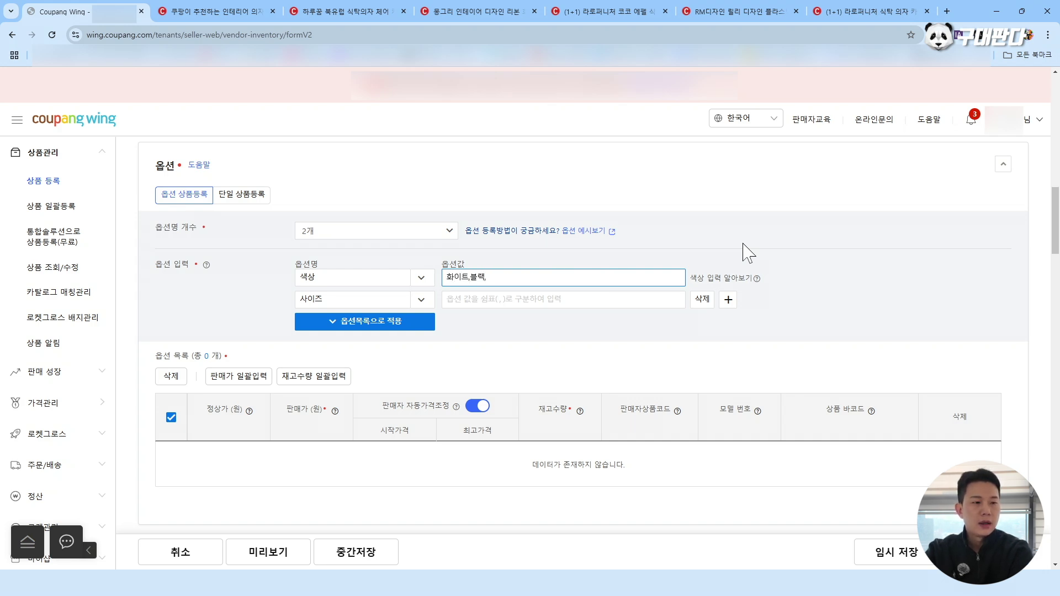
type("블루,레드")
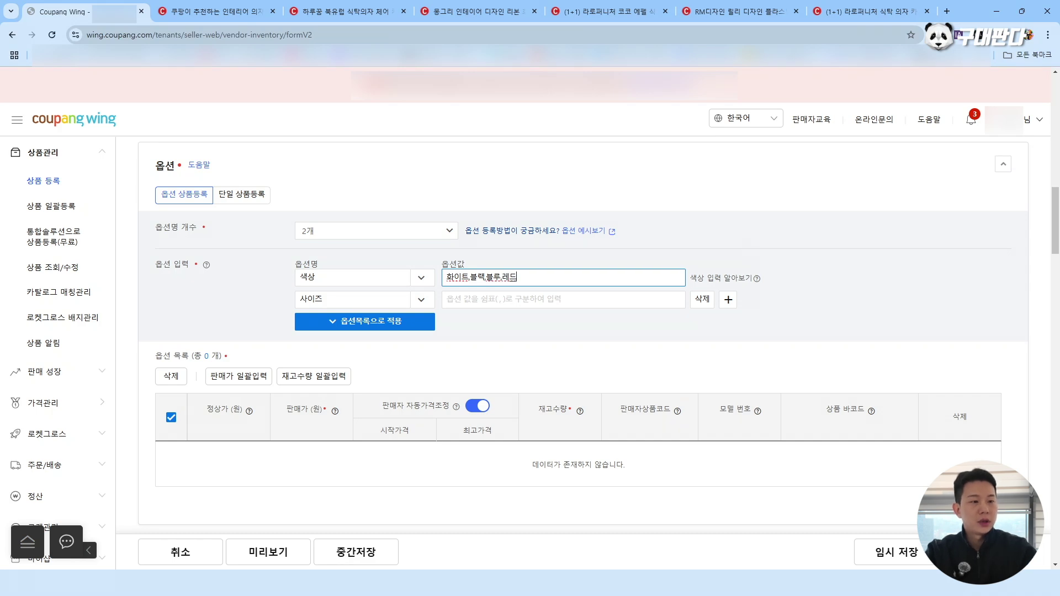
Enter S,M,L as the option values for 사이즈 and apply both options to the option list
key("Tab")
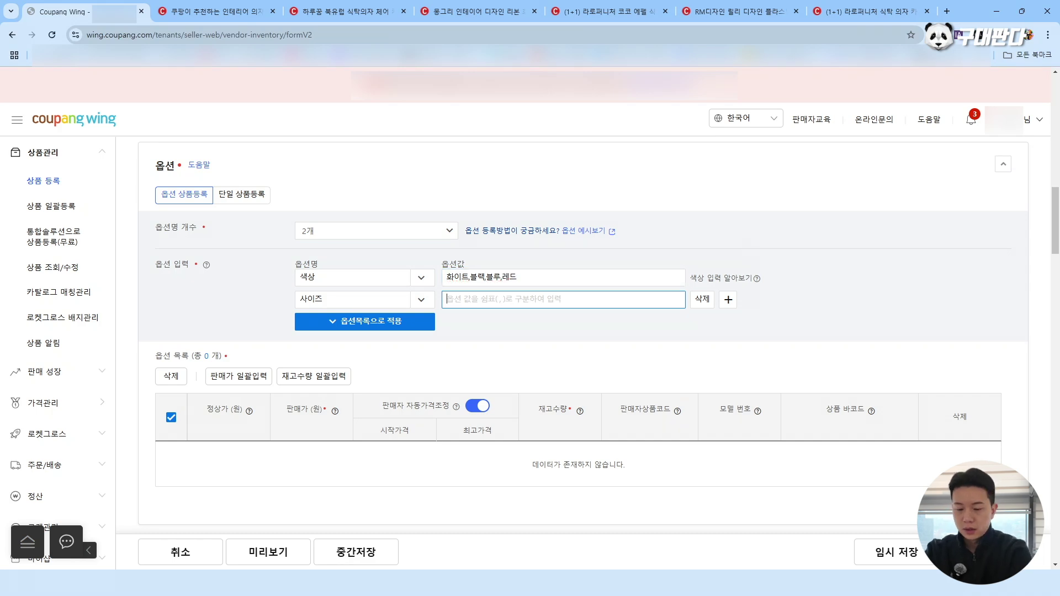
type("S,Mㅣ")
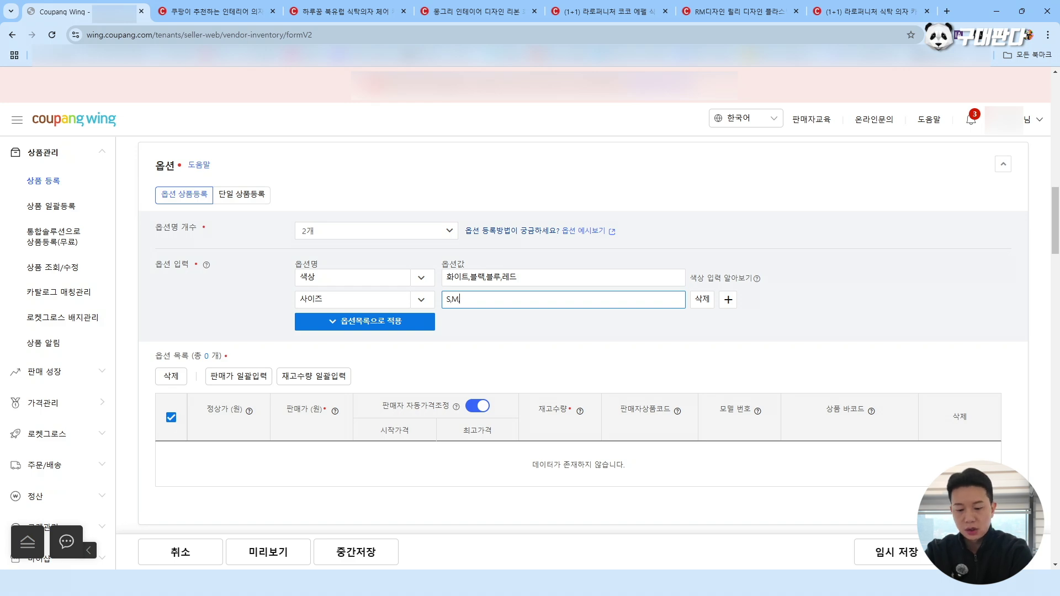
key("BackSpace")
type(",L")
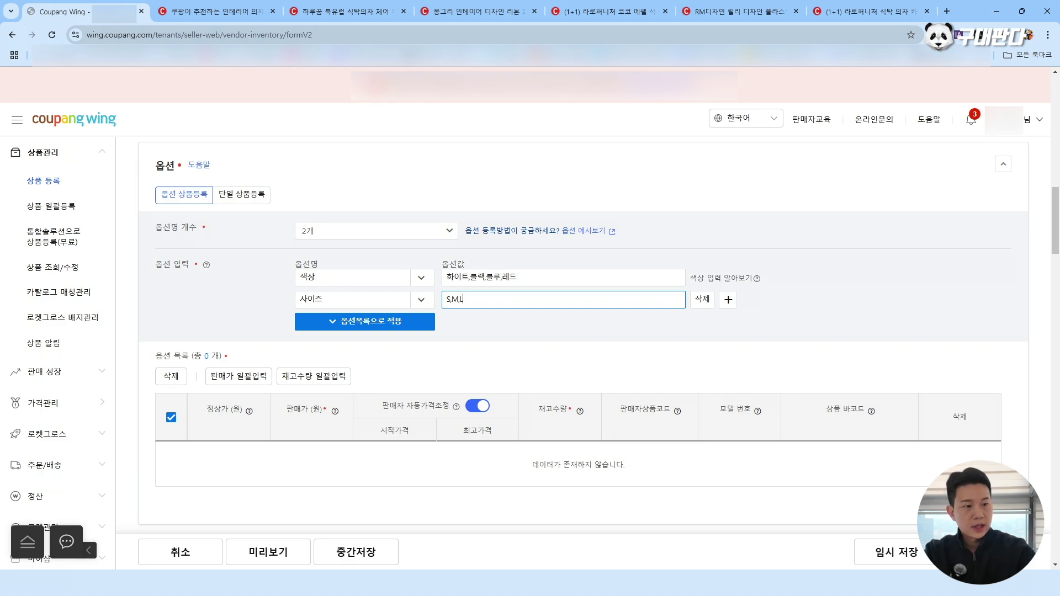
left_click(323, 326)
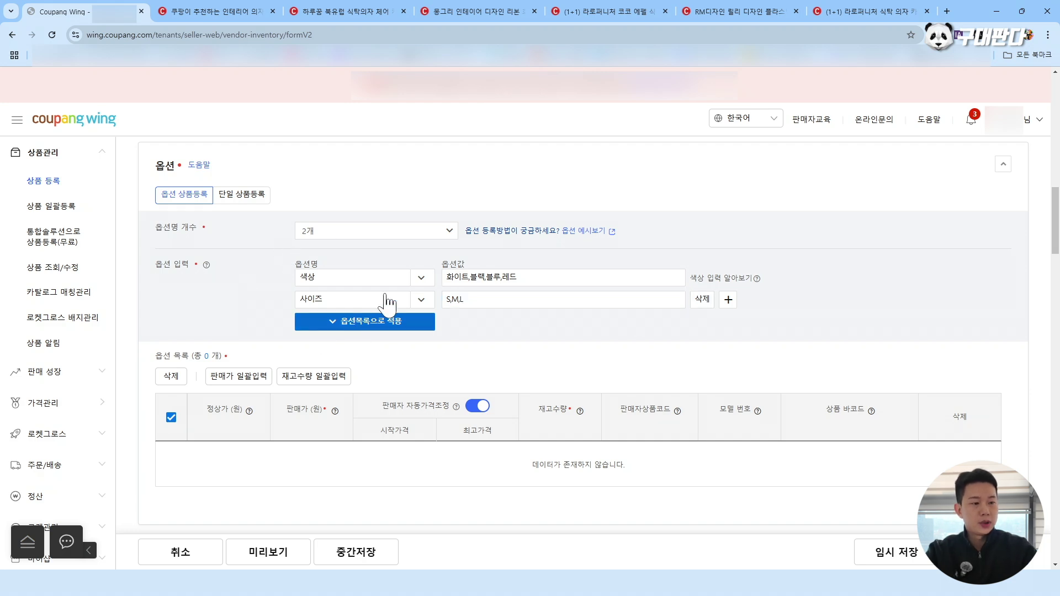
scroll(459, 323, "down", 1)
scroll(461, 312, "down", 1)
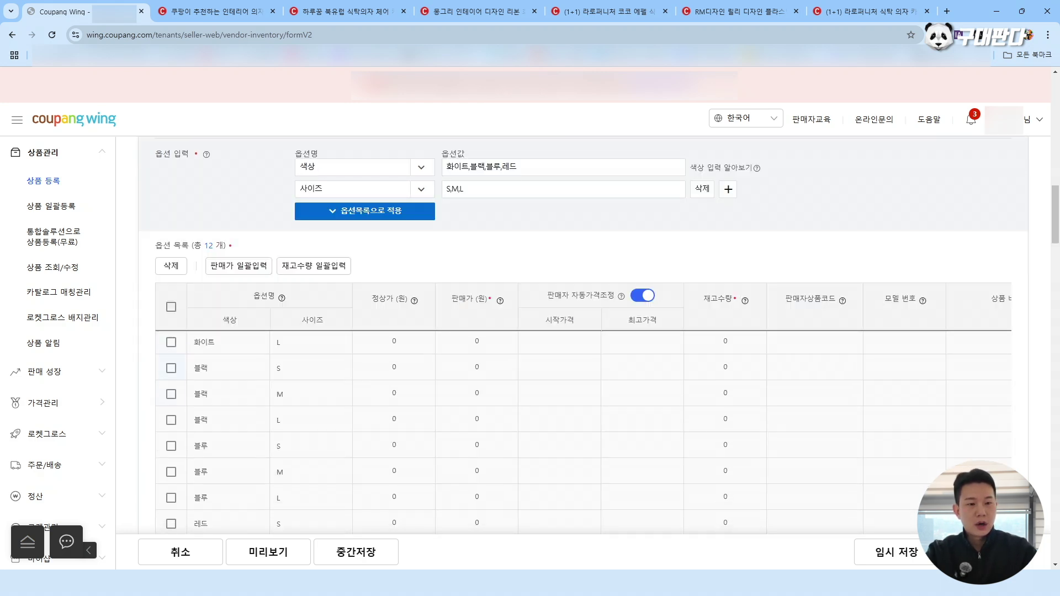
scroll(171, 375, "down", 1)
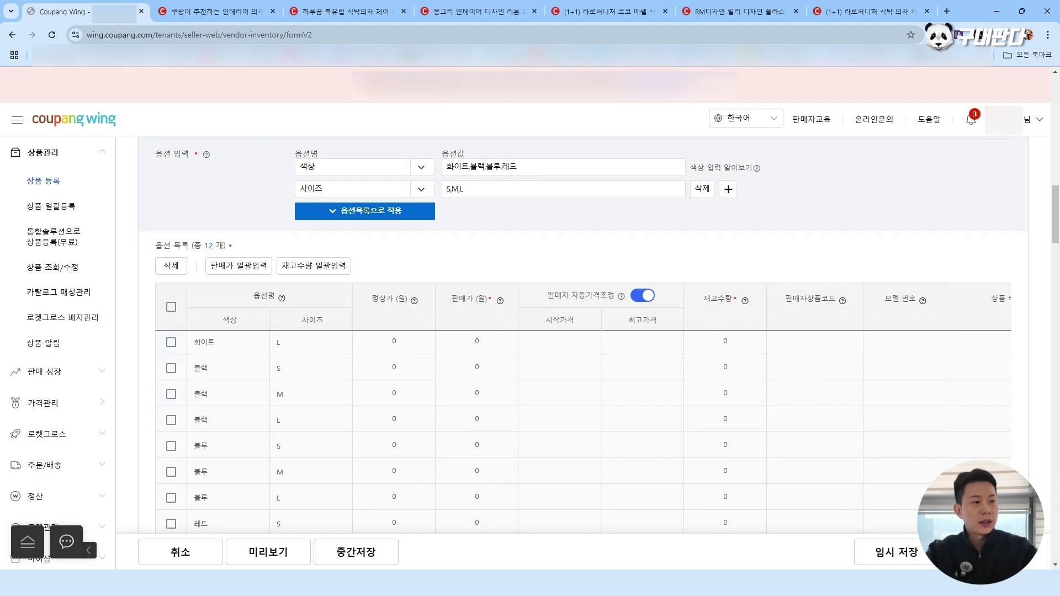
Delete the 사이즈 option and reapply the remaining 색상 option to the option list
left_click(701, 189)
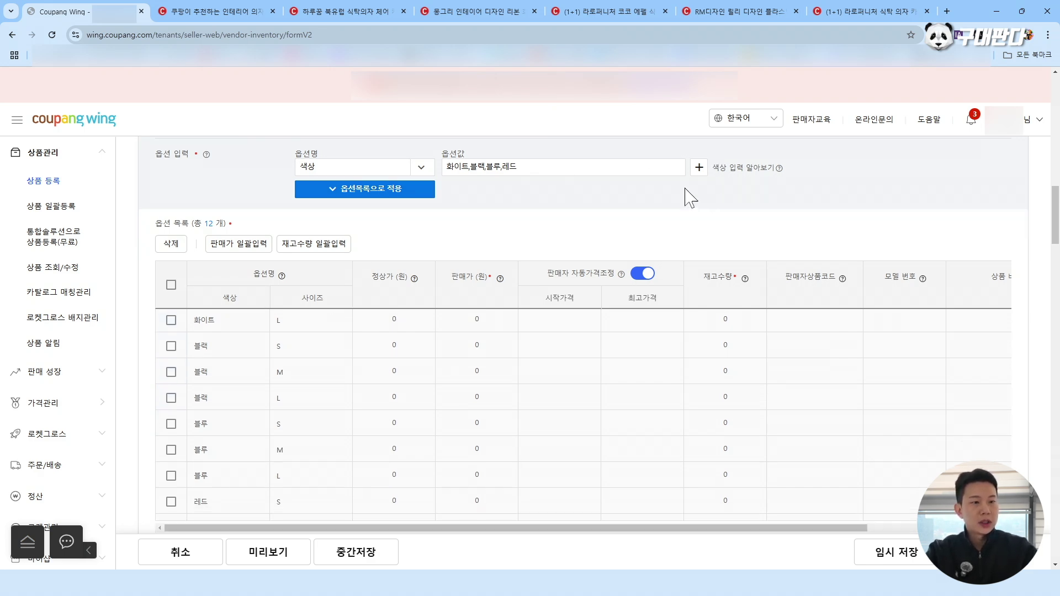
left_click(360, 190)
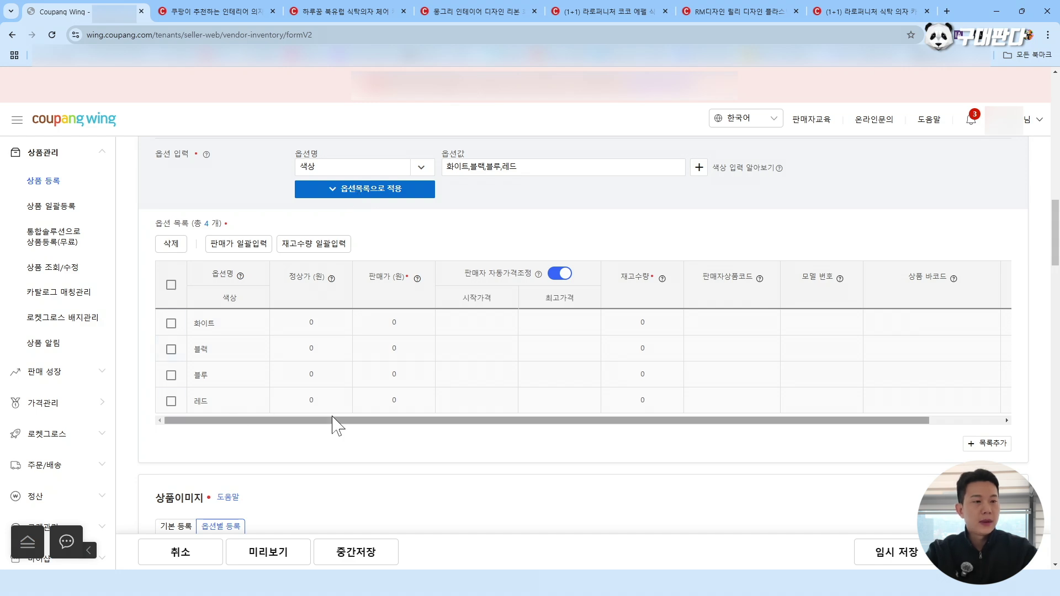
scroll(336, 426, "up", 1)
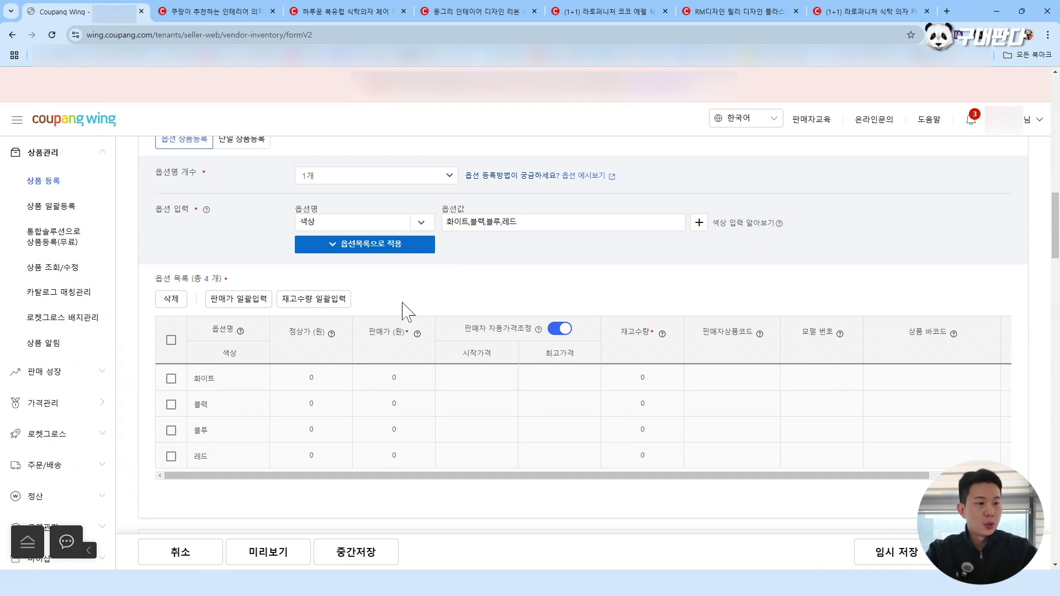
Clear the cardigan category, search the categories for 휴지통 and choose 생활용품>청소용품>휴지통/분리수거함>휴지통
scroll(408, 315, "up", 4)
scroll(408, 315, "up", 3)
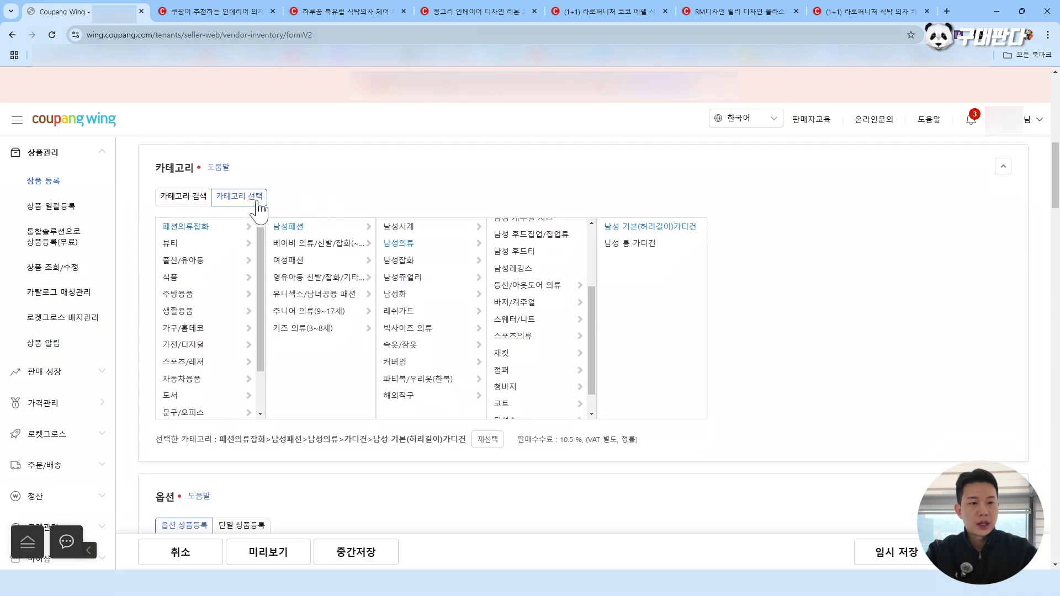
left_click(489, 442)
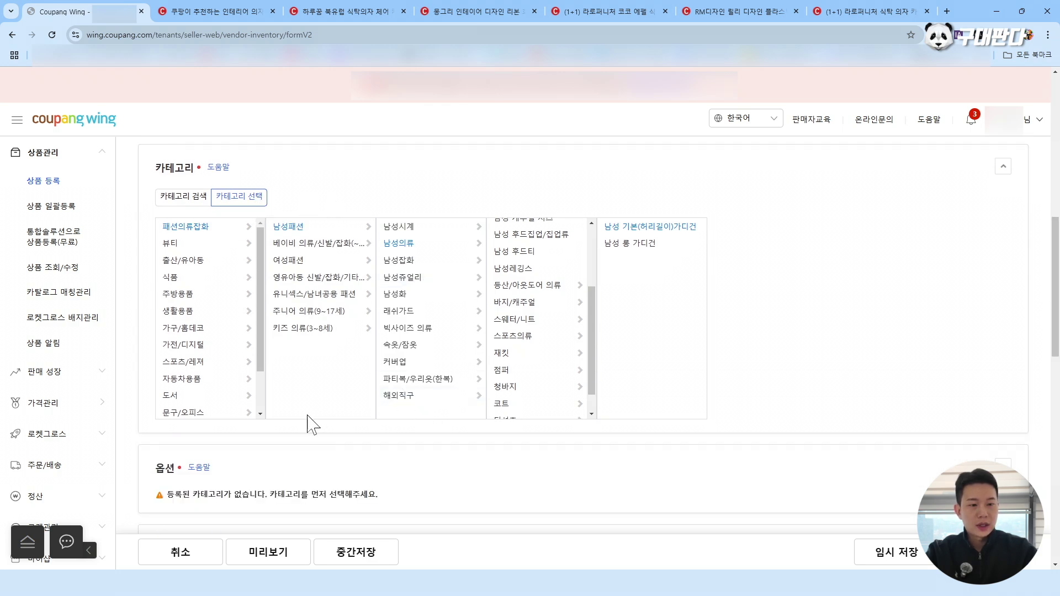
left_click(184, 201)
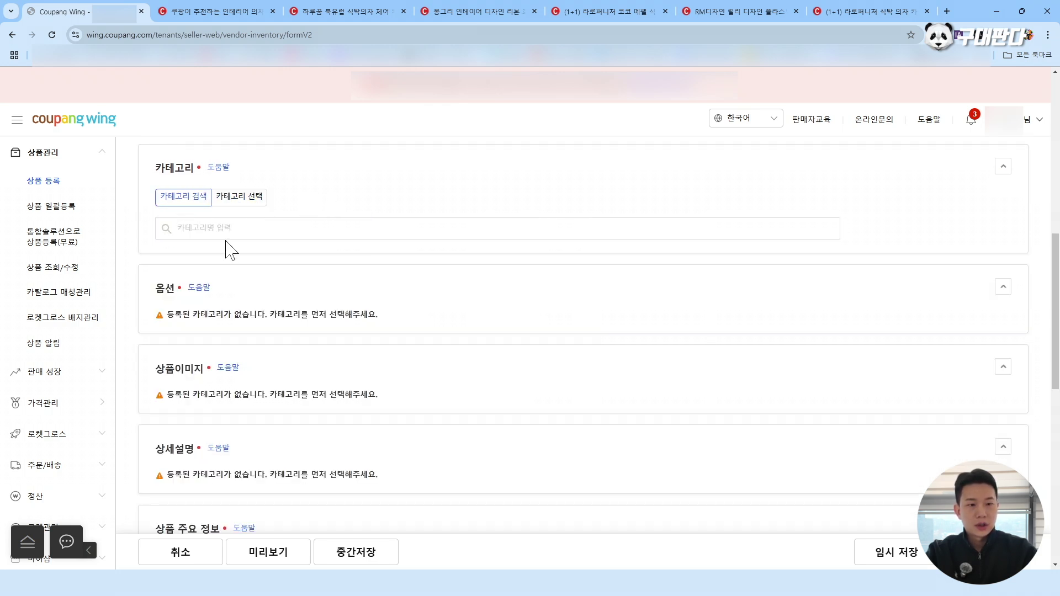
type("g휴지통")
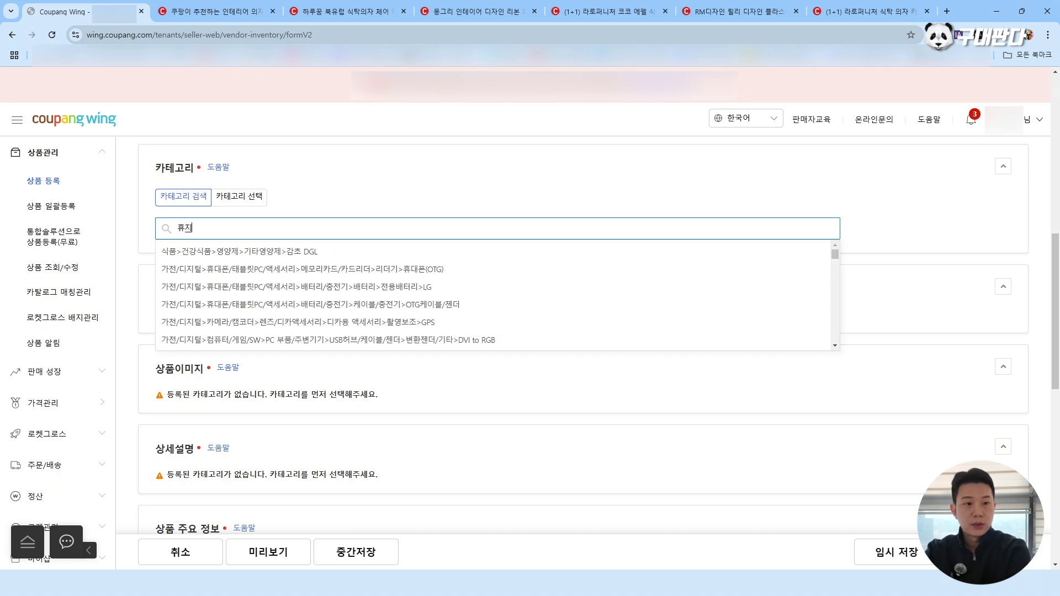
left_click(308, 270)
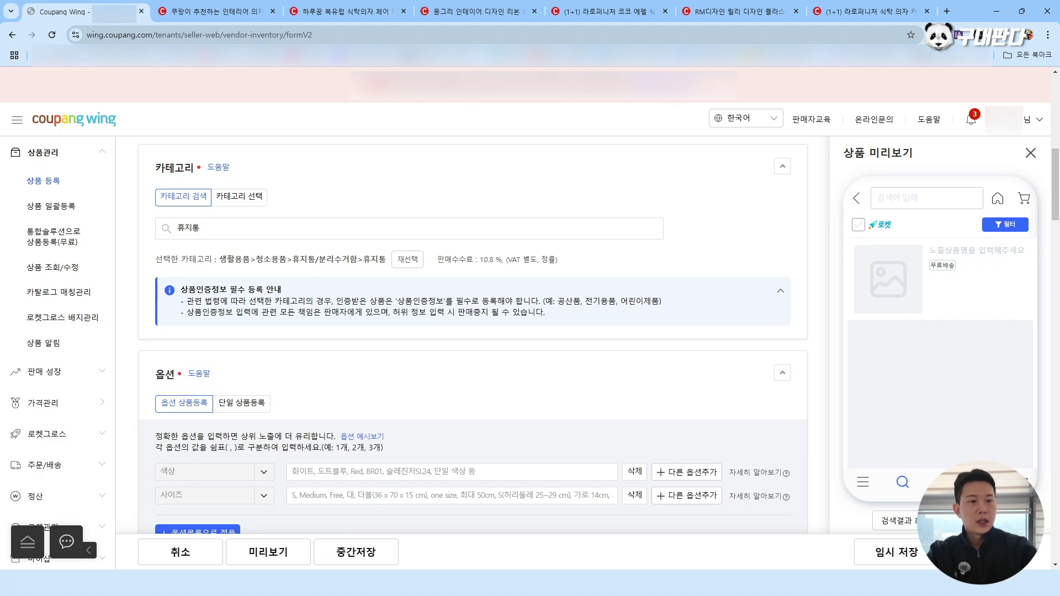
Review the registration form's catalog matching, sales method and displayed product name sections
scroll(338, 299, "up", 10)
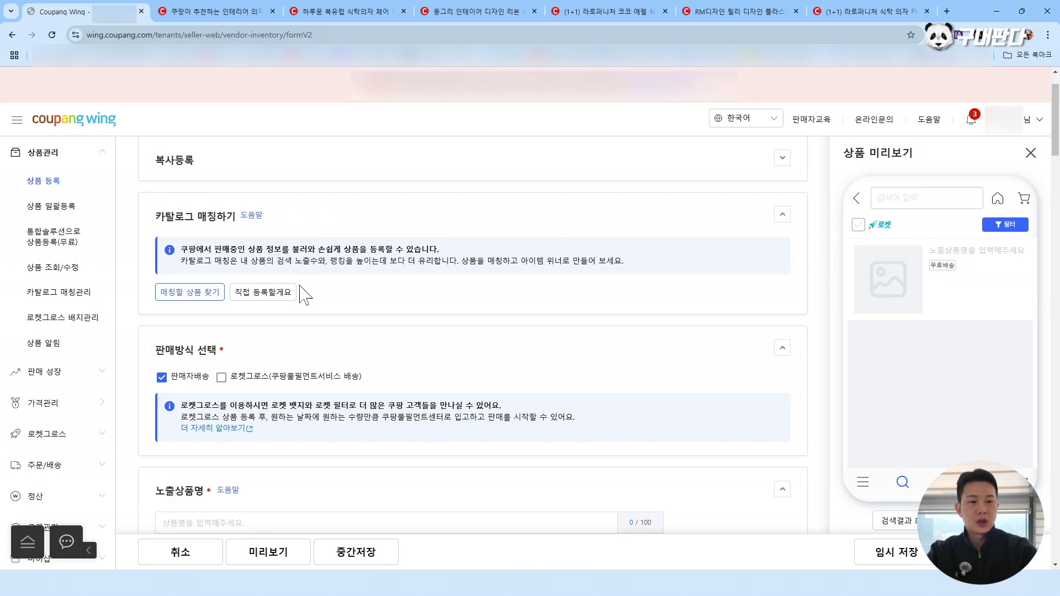
scroll(326, 281, "down", 1)
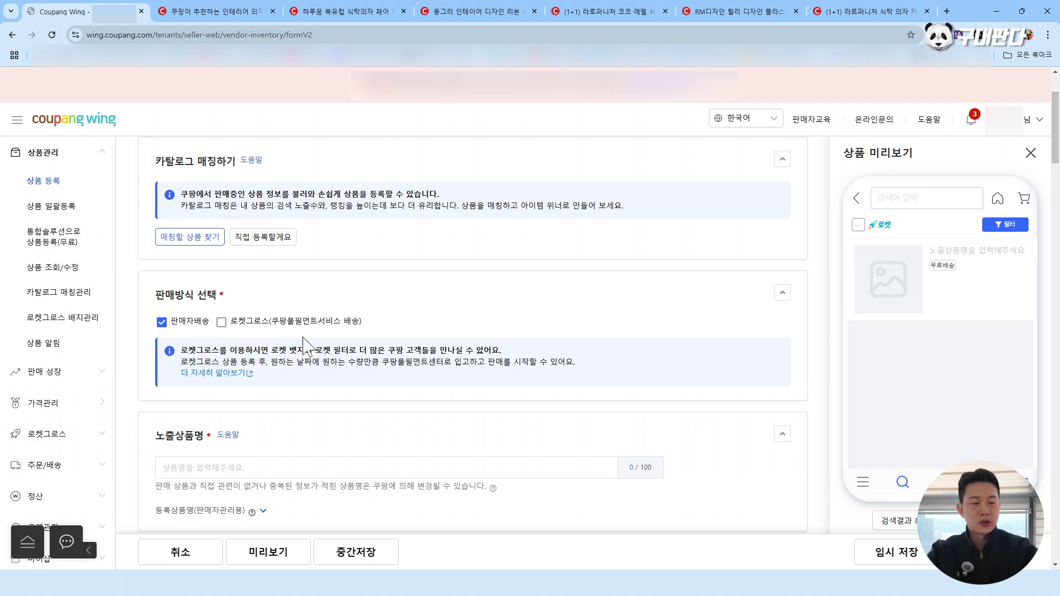
Copy 원터치 페달 휴지통 사무실 쓰레기통 화장실 모던 from 휴지통.txt into the form's 노출상품명 field
scroll(436, 303, "down", 1)
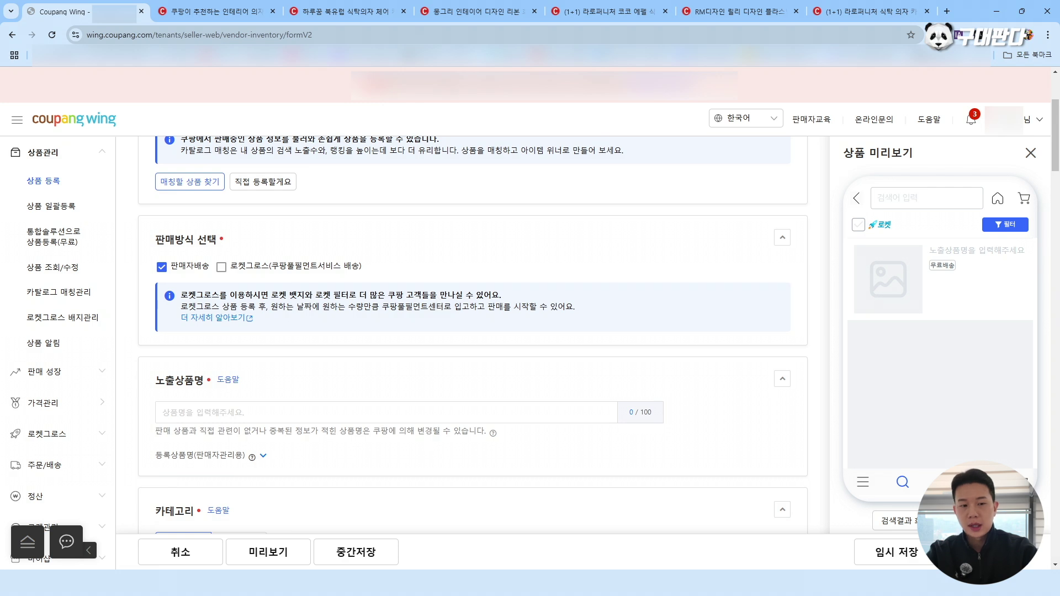
scroll(409, 331, "down", 1)
scroll(402, 339, "down", 2)
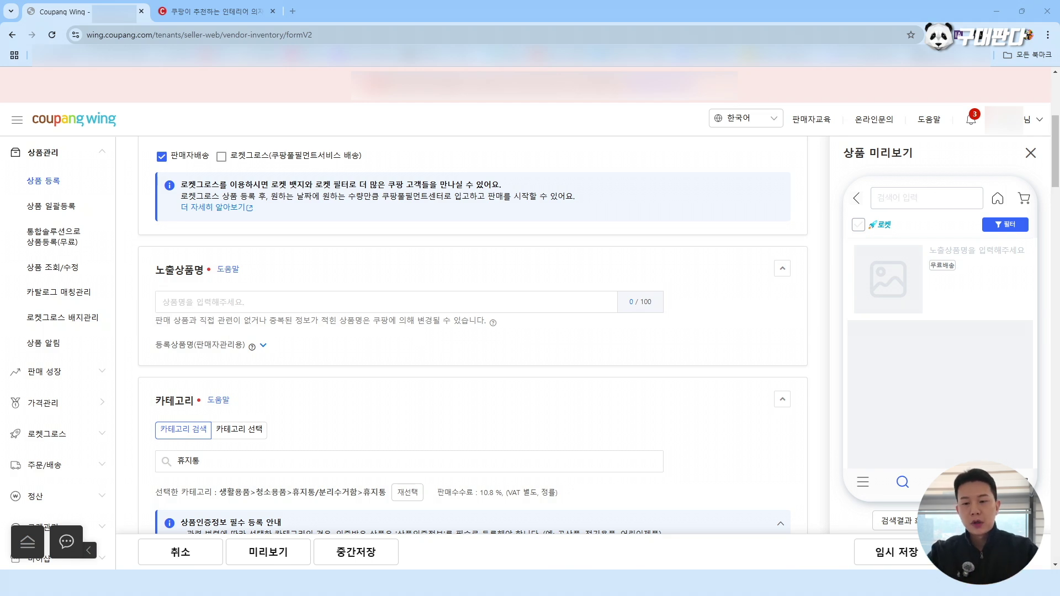
left_click_drag(0, 309, 619, 162)
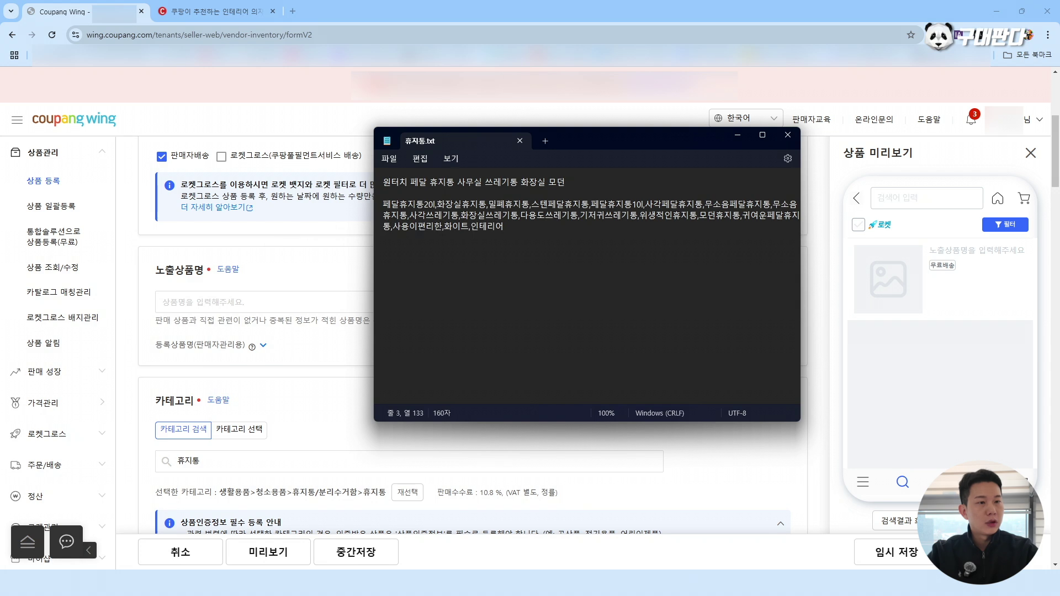
left_click_drag(383, 180, 588, 193)
key("ctrl+c")
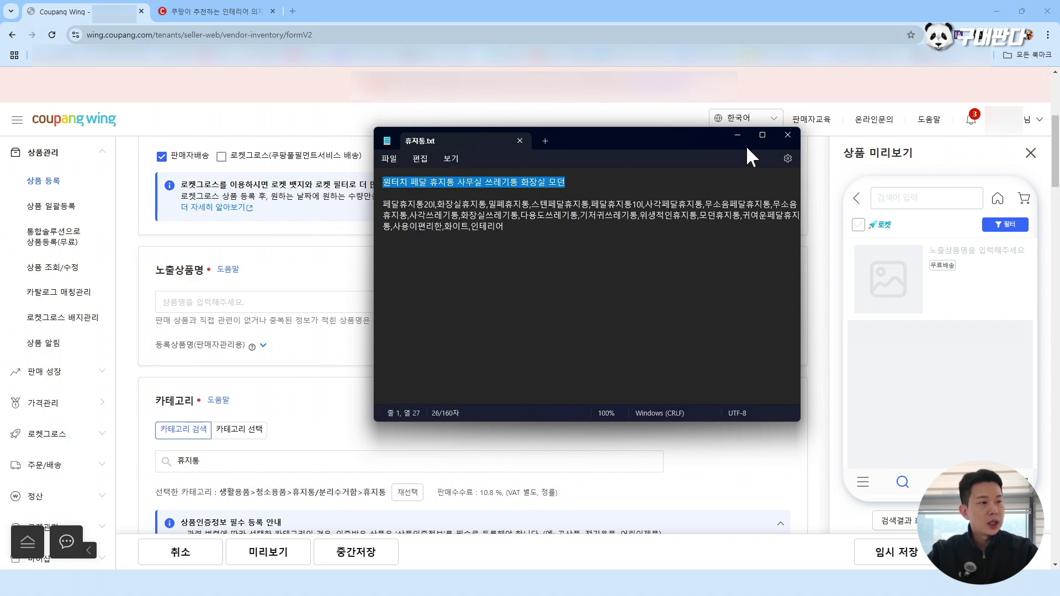
right_click(210, 309)
left_click(238, 396)
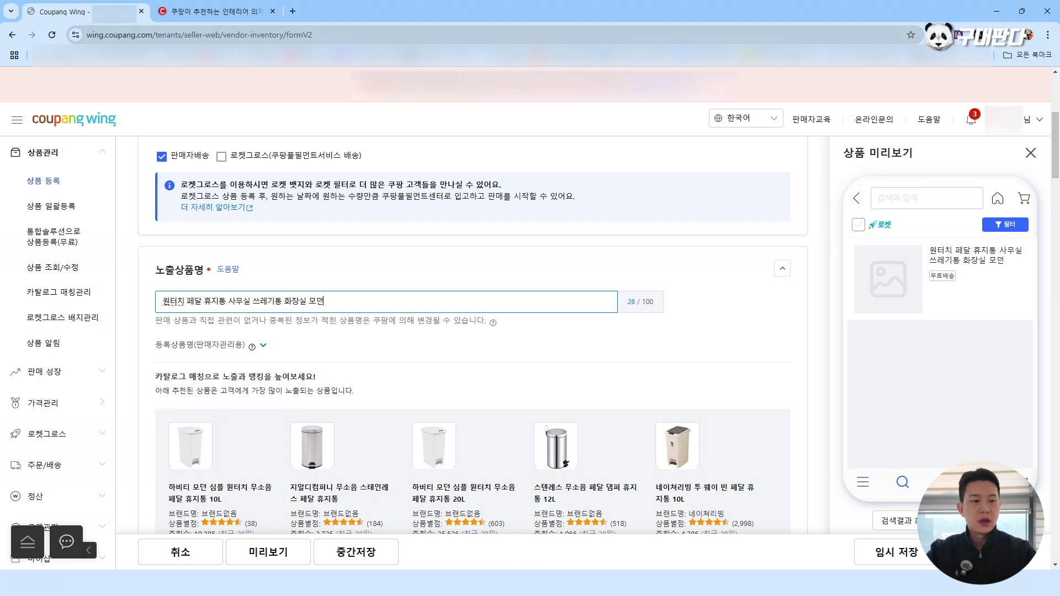
Try adding the keyword 무소음 to the end of the displayed product name and remove it again
type("무소음")
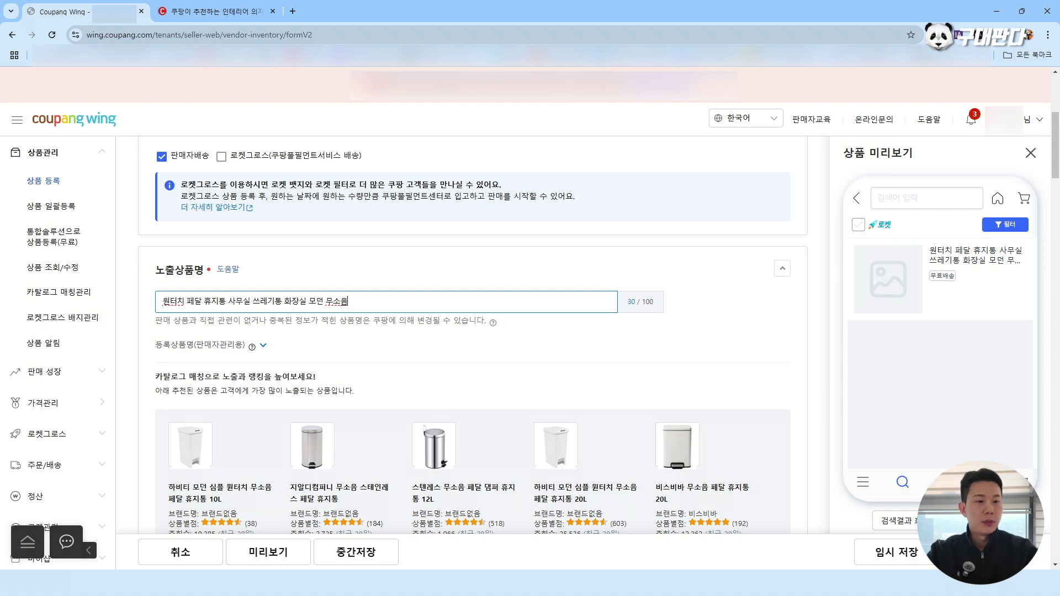
key("BackSpace")
key("BackSpace")
key("BackSpace")
key("BackSpace")
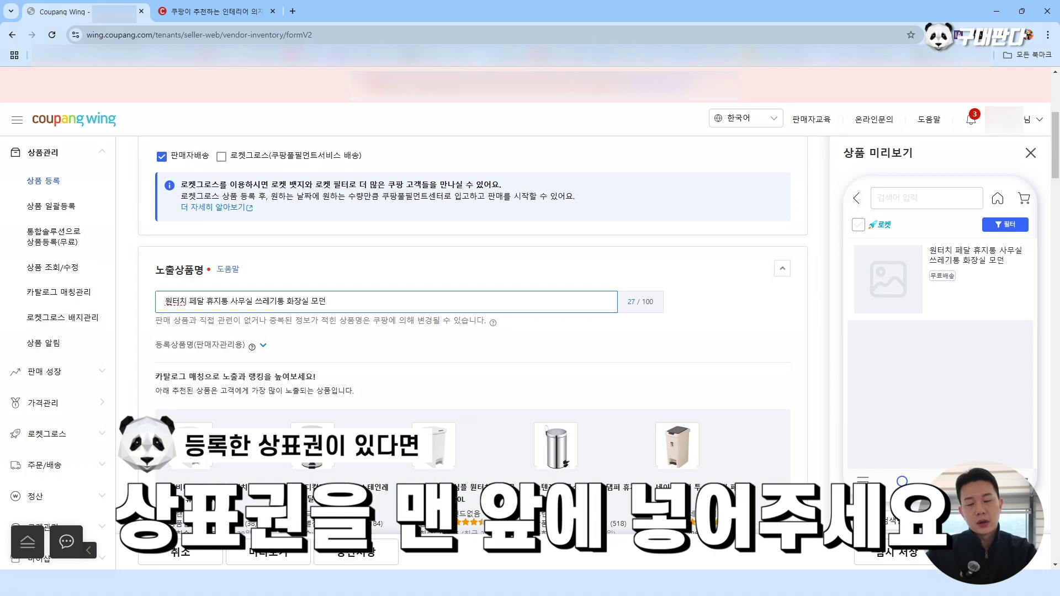
Put the brand name 구테디 in front of the displayed product name
type("구테디")
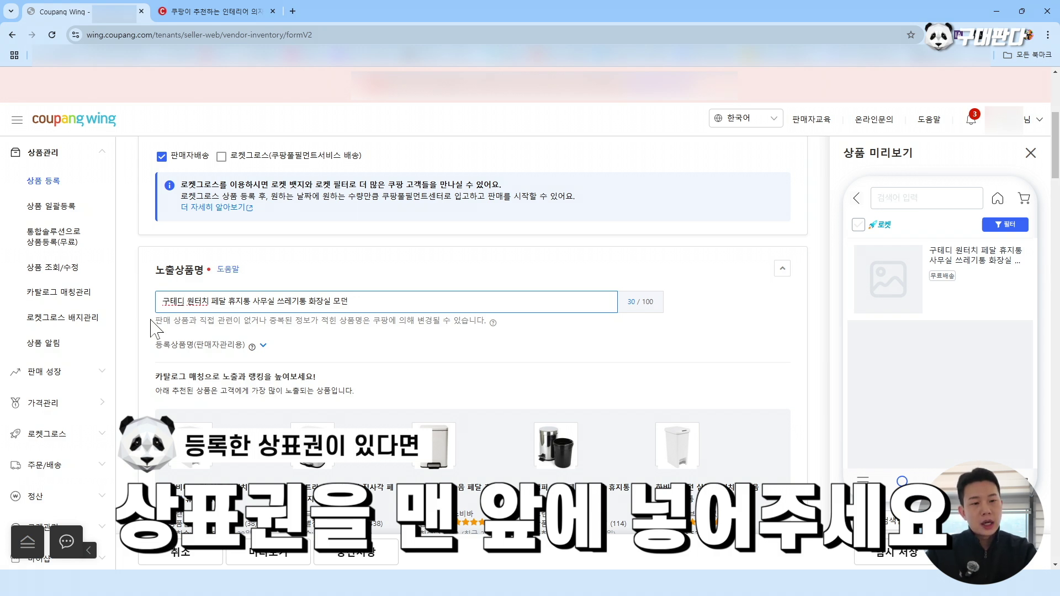
key("shift+Home")
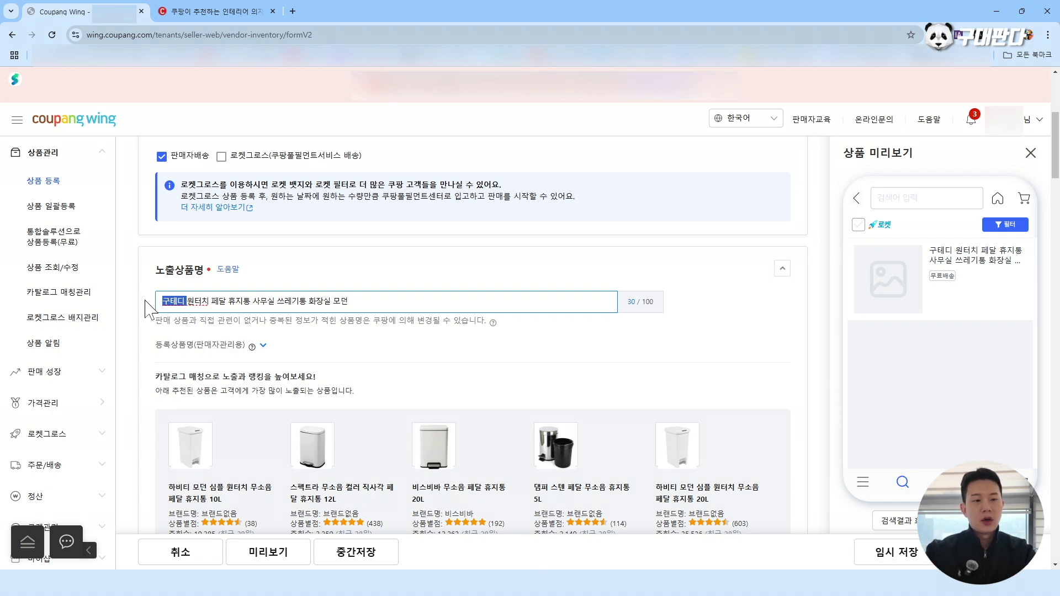
left_click(367, 343)
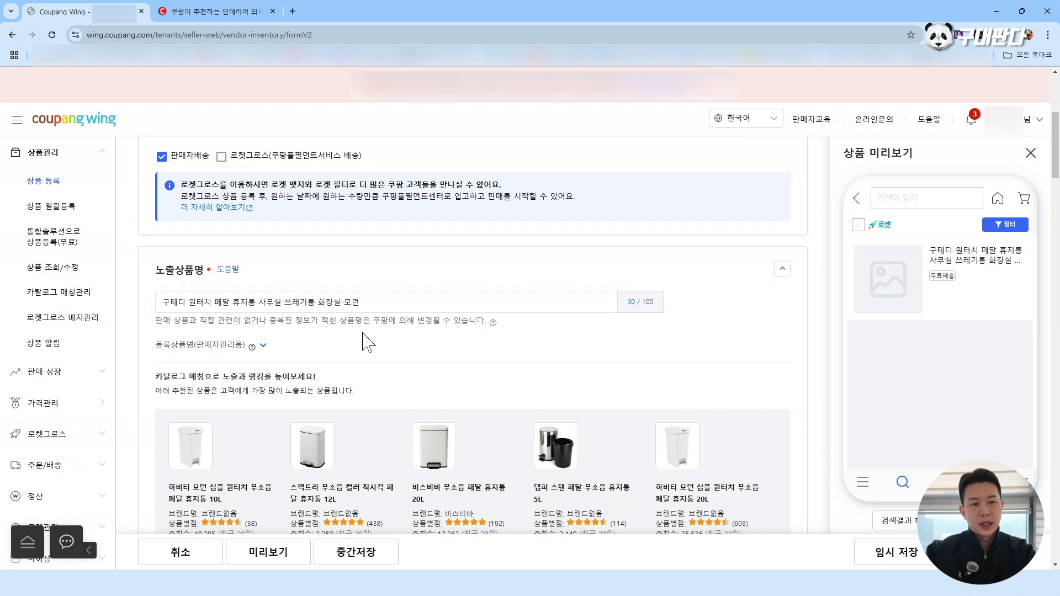
Expand the 등록상품명(판매자관리용) field and replace its text with 수동상품1(휴지통)
left_click(263, 346)
left_click_drag(349, 368, 89, 343)
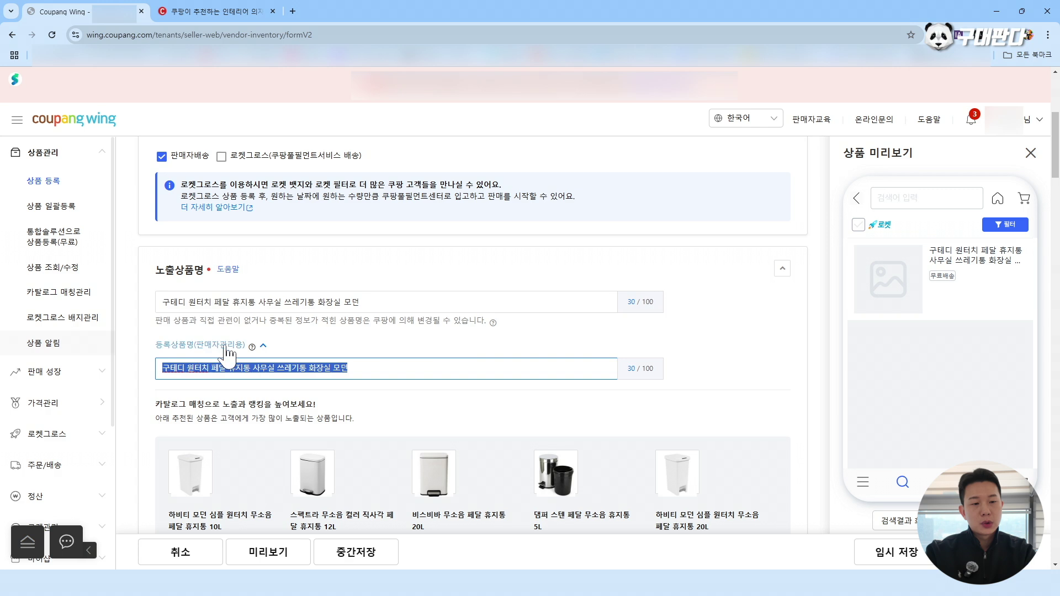
type("g")
key("BackSpace")
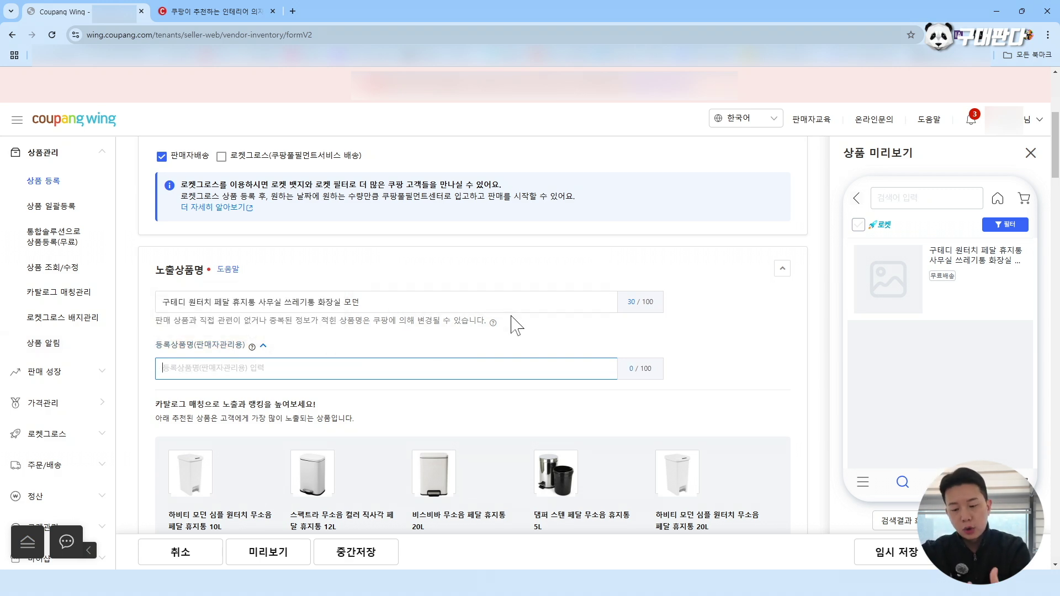
type("수동")
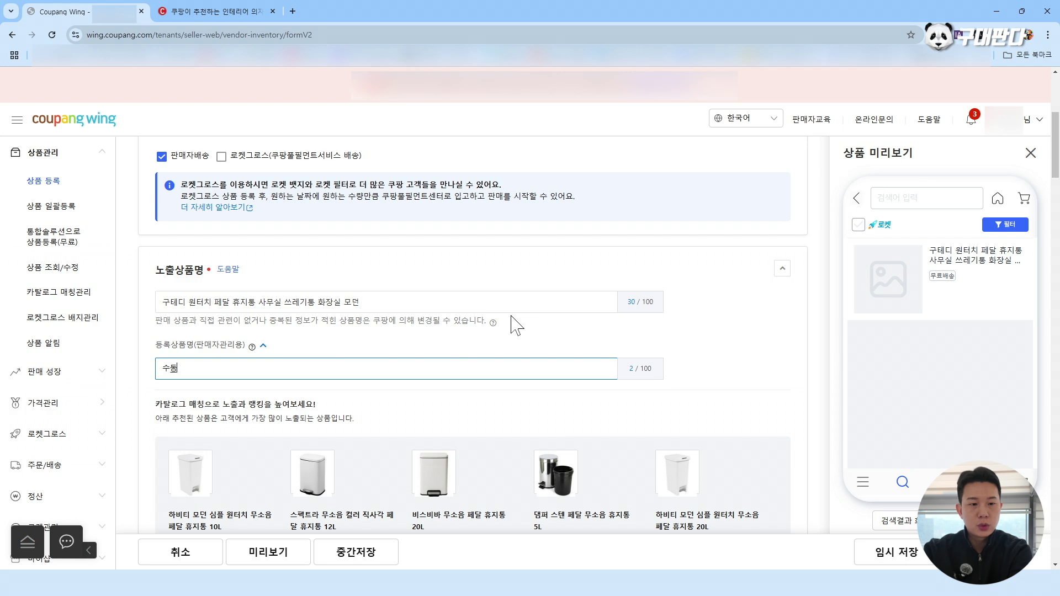
type("상품1(휴지통)")
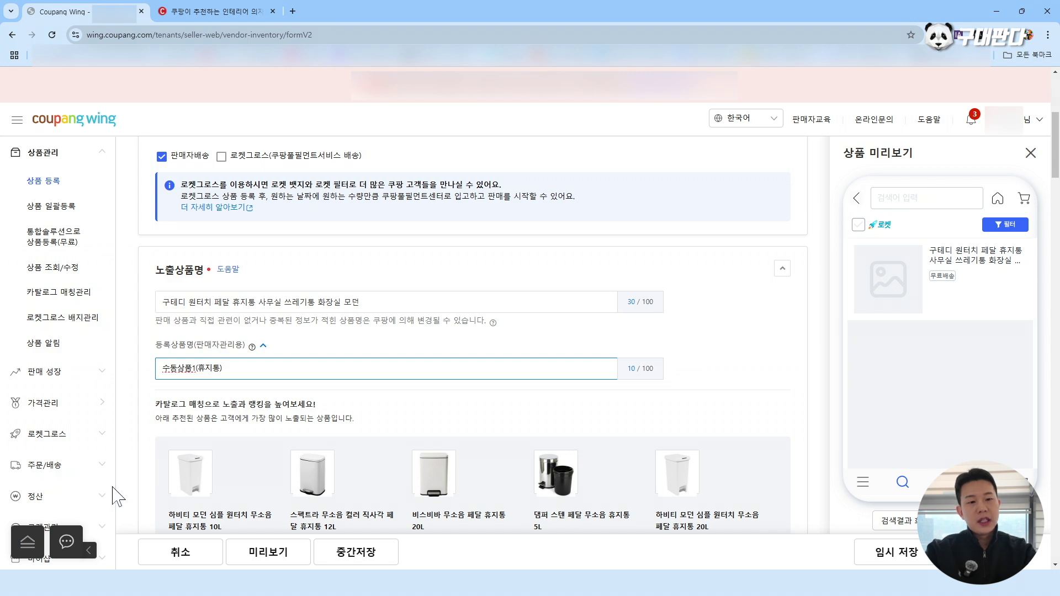
left_click_drag(161, 302, 353, 302)
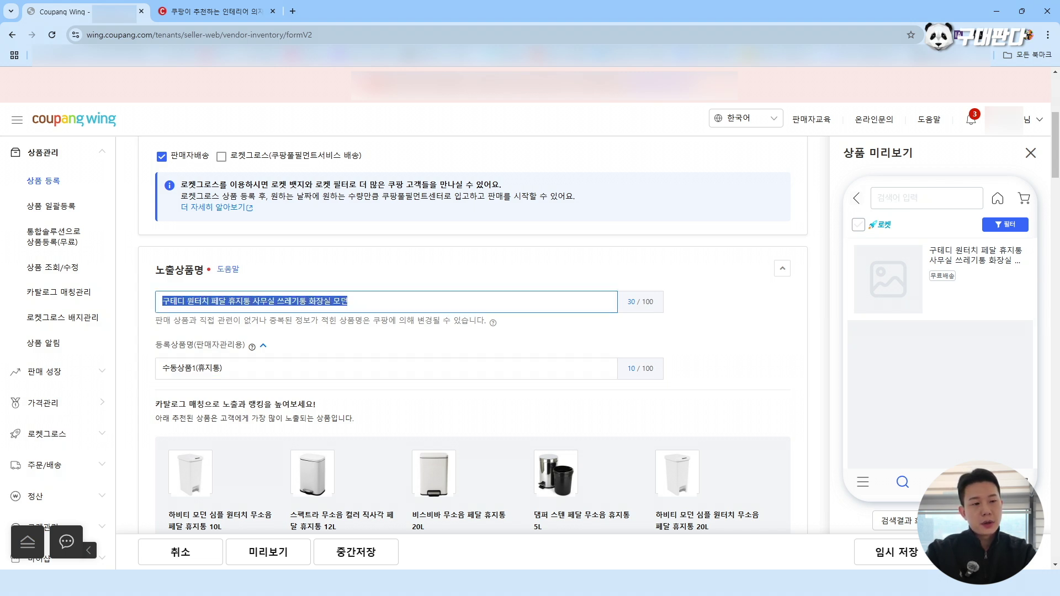
left_click_drag(226, 368, 124, 364)
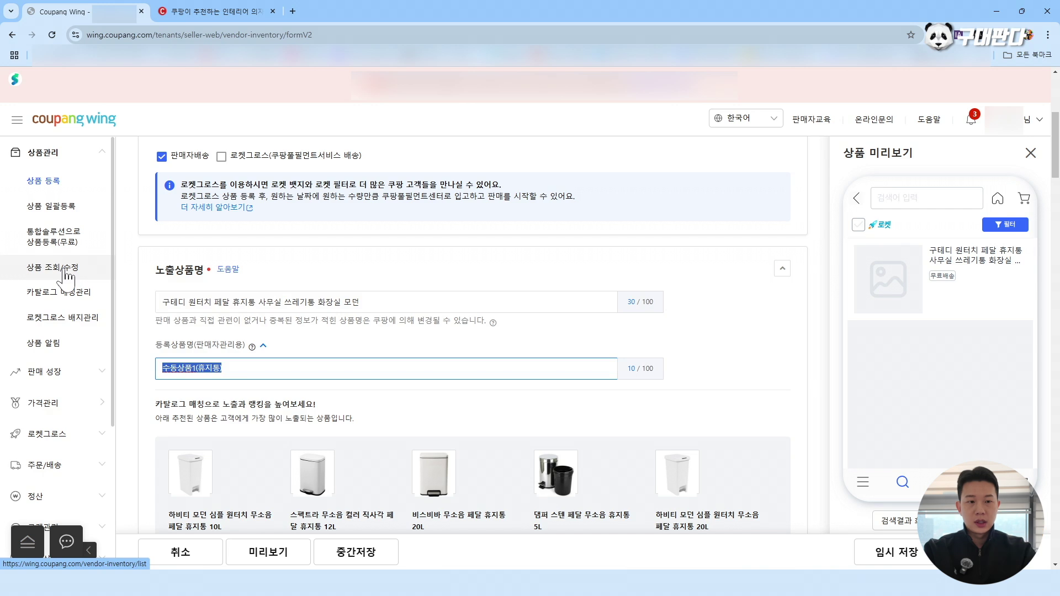
left_click(222, 368)
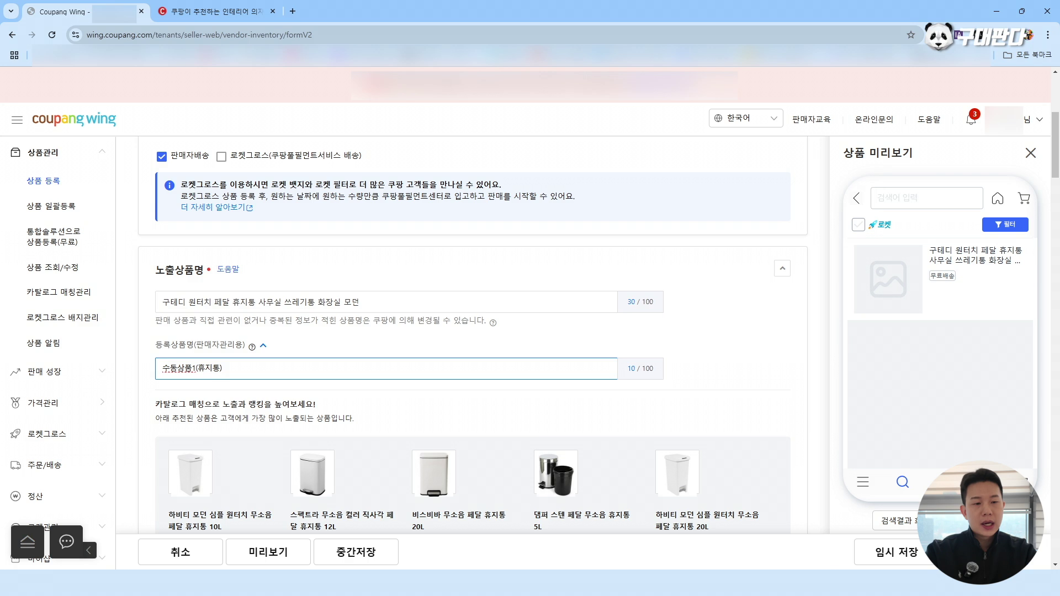
Try 효자상품1(휴지통) 그로스 as the seller-management product name and restore it to 수동상품1(휴지통)
key("shift+Left")
key("shift+Left")
type("효자")
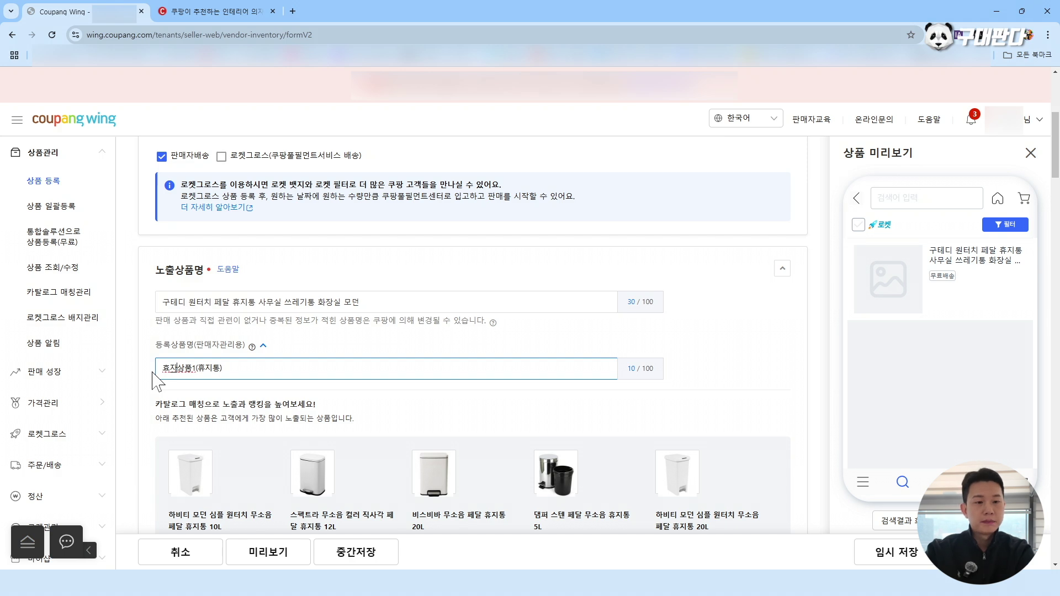
type(" 그르식")
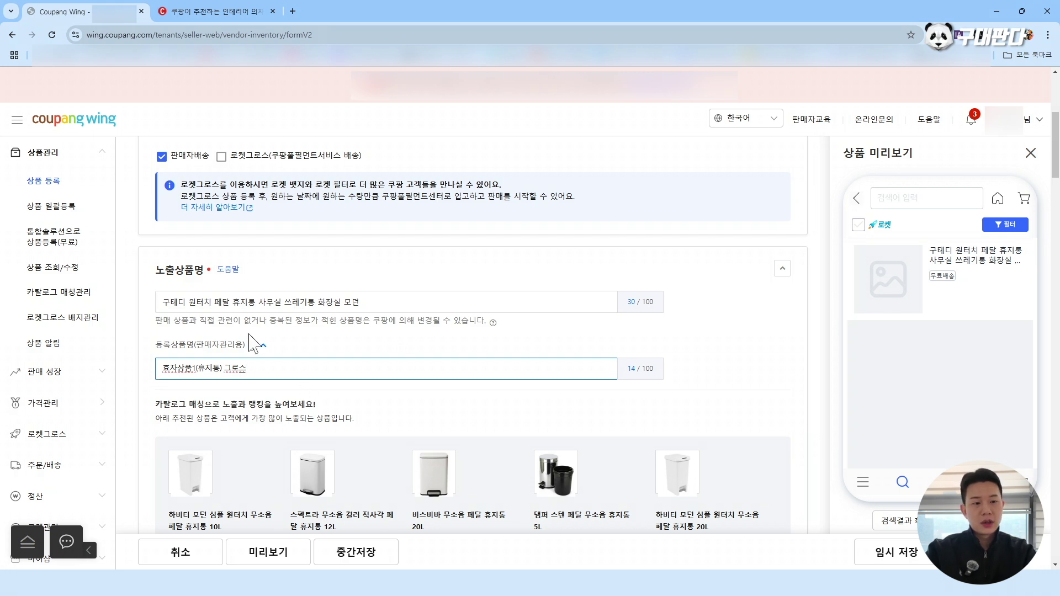
key("ctrl+a")
key("BackSpace")
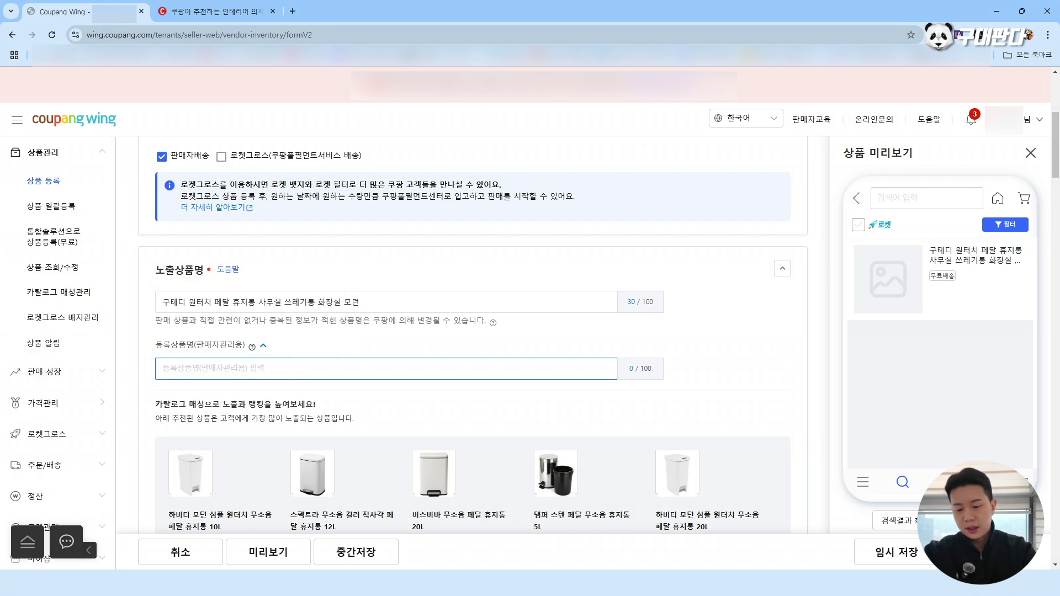
type("수동상품")
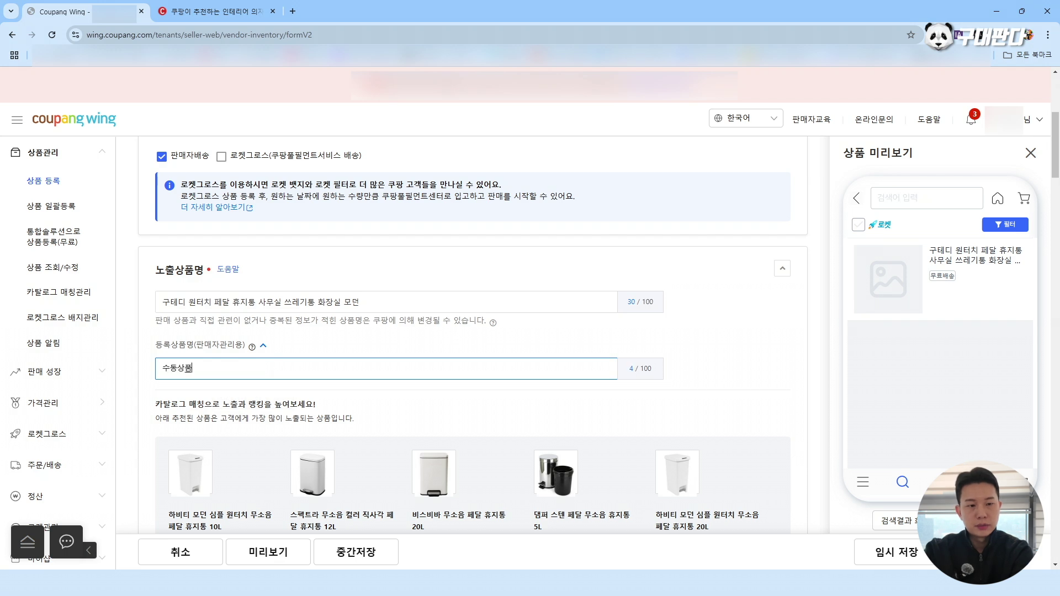
type("1(휴지통)")
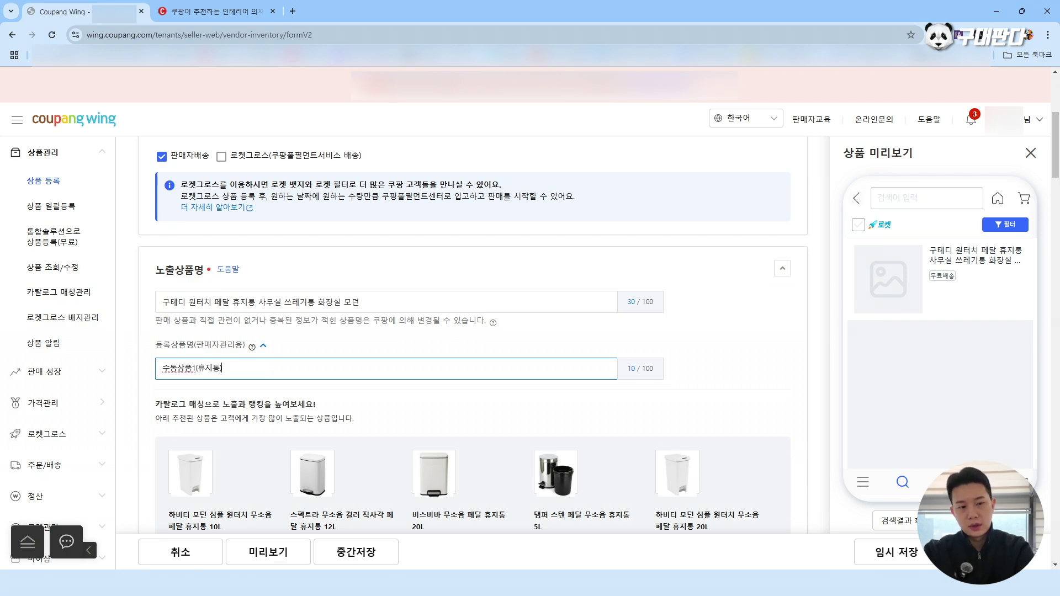
Enter 그레이 as the 색상 value in the option section
scroll(342, 182, "down", 3)
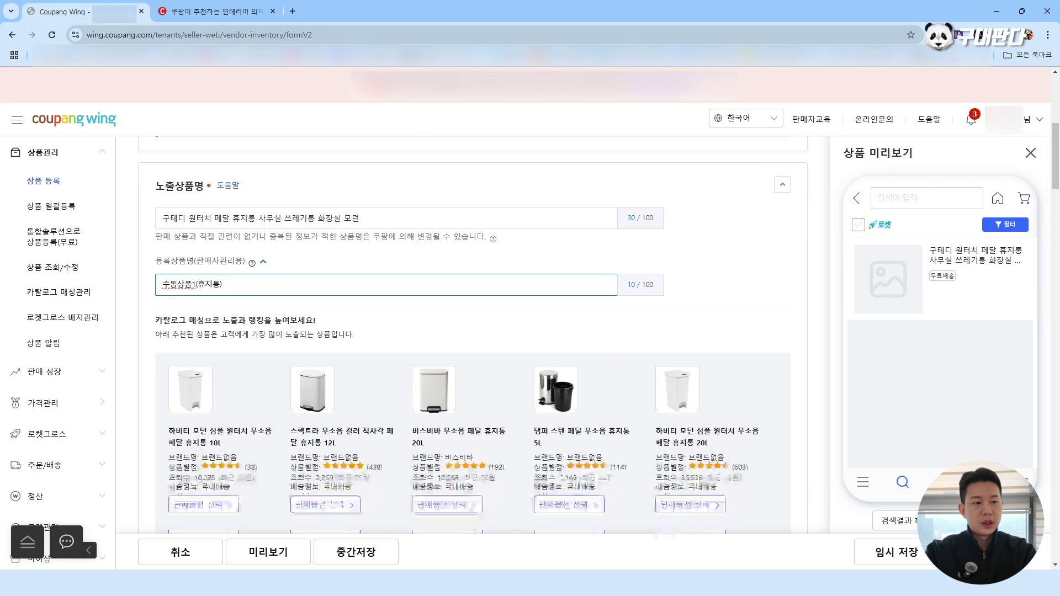
scroll(343, 182, "down", 8)
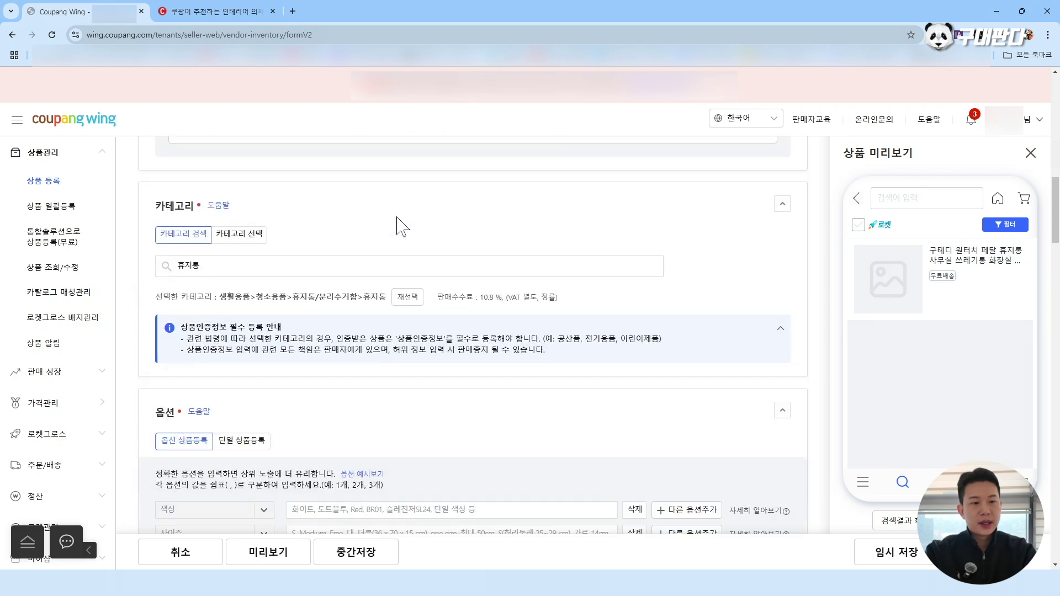
scroll(398, 224, "up", 1)
scroll(403, 235, "down", 3)
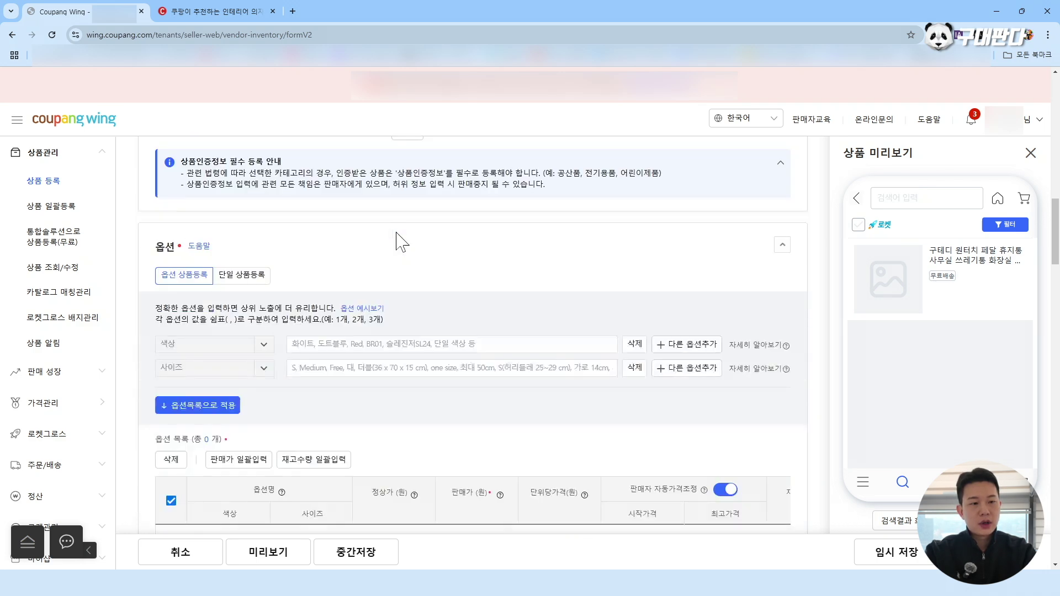
scroll(279, 270, "down", 1)
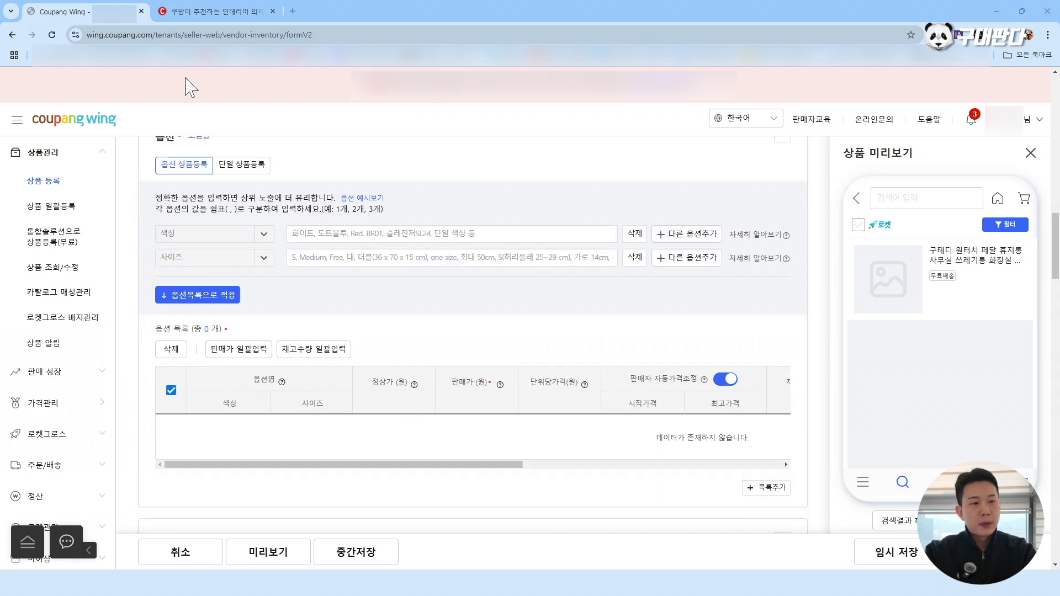
left_click(387, 234)
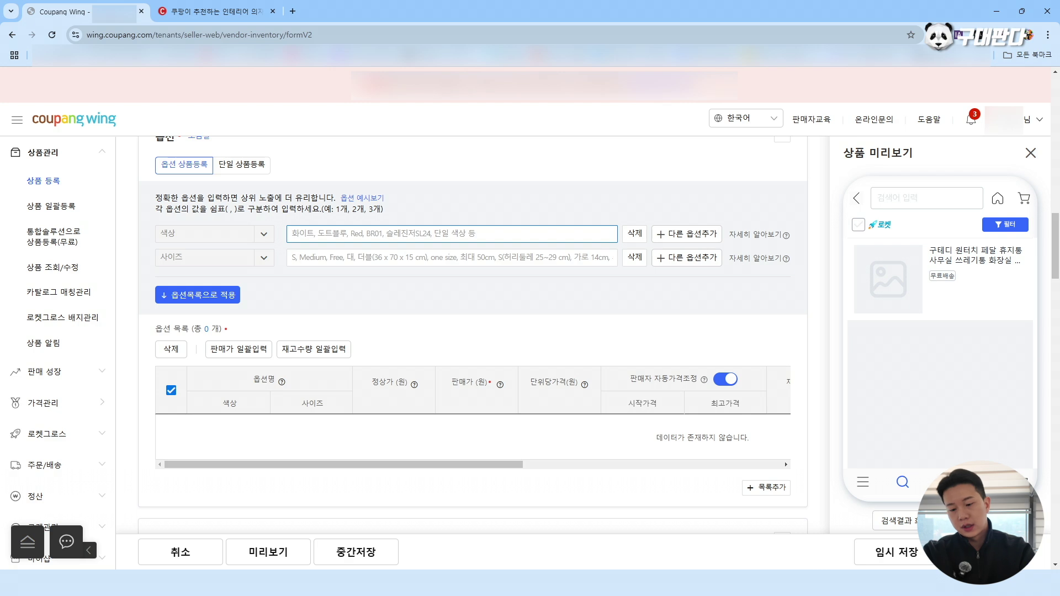
type("그레이")
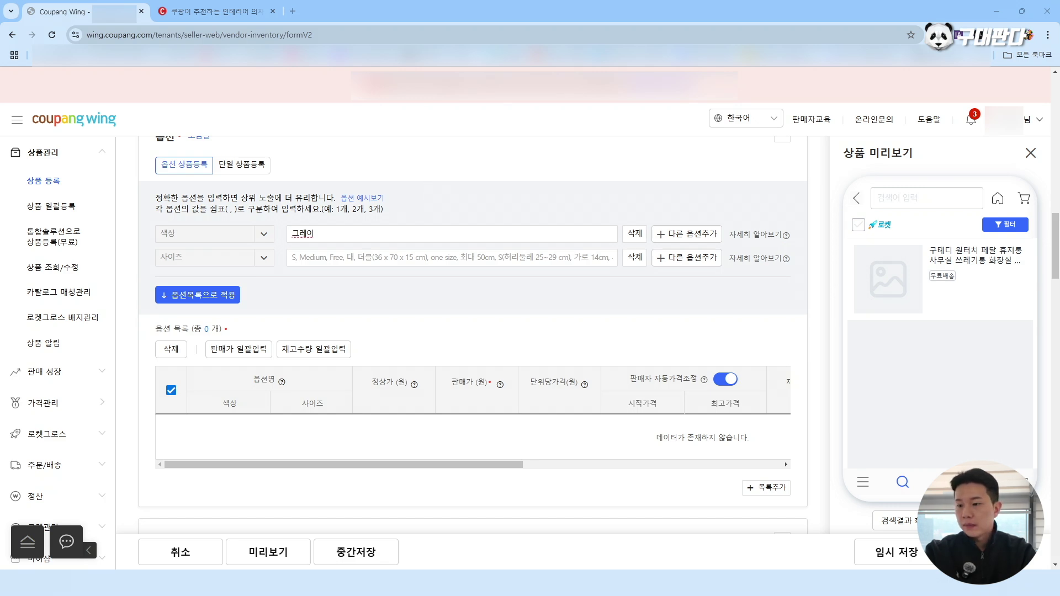
Enter 10L, 20L, 30L as the 사이즈 option values
left_click(365, 257)
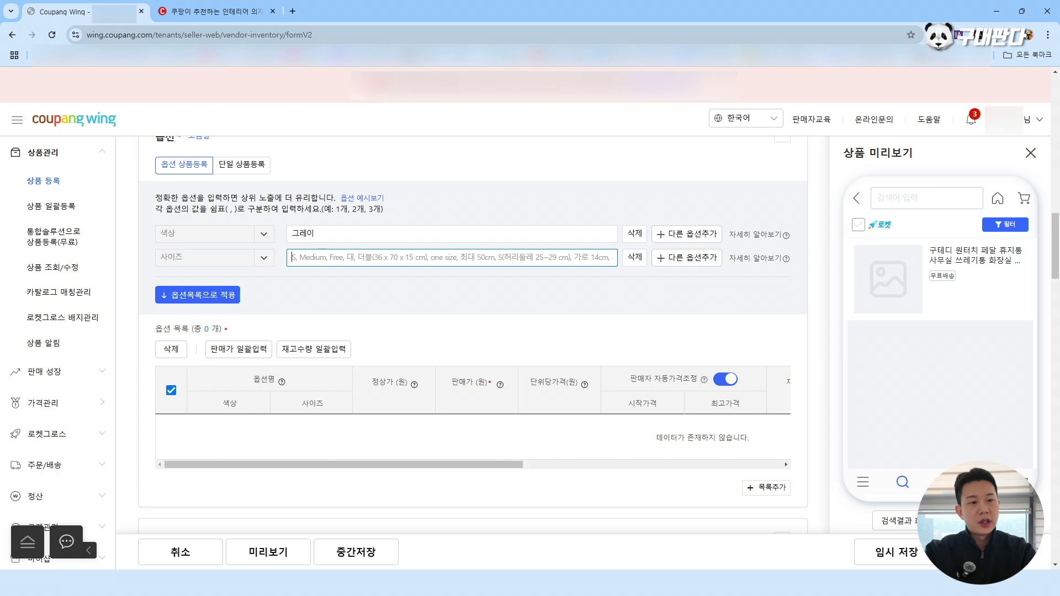
type("10L")
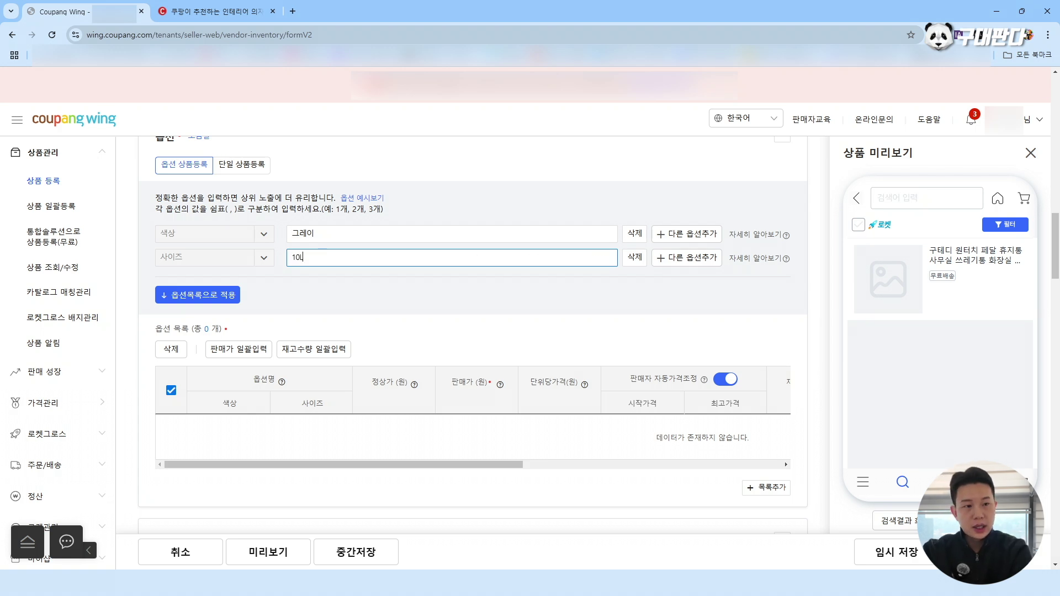
type(", 20L")
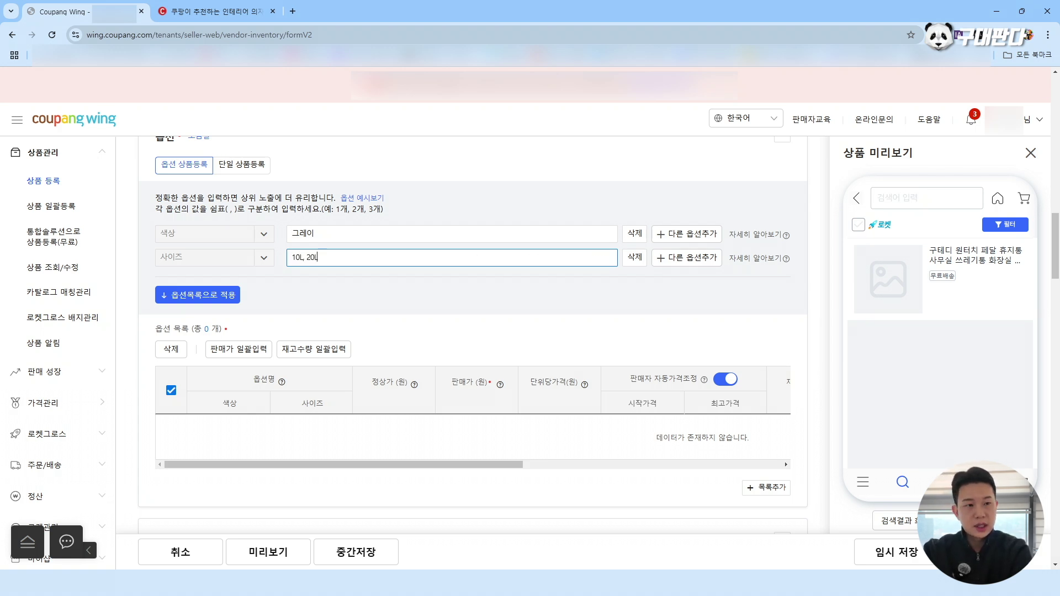
type(", 30L")
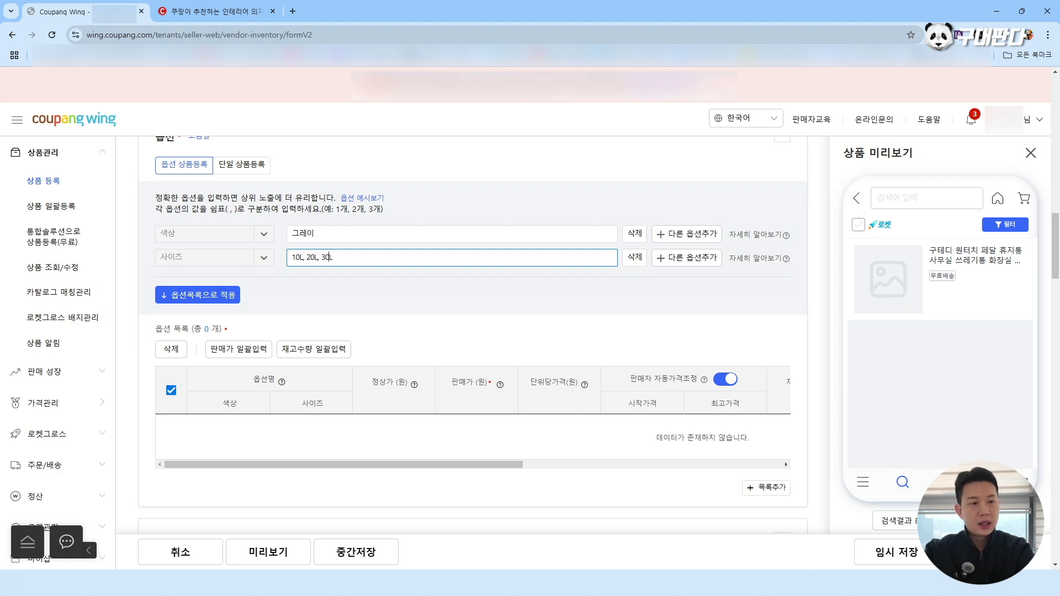
Change the second and third 사이즈 values to 15L and 20L and apply the options to the option list
left_click_drag(331, 258, 321, 257)
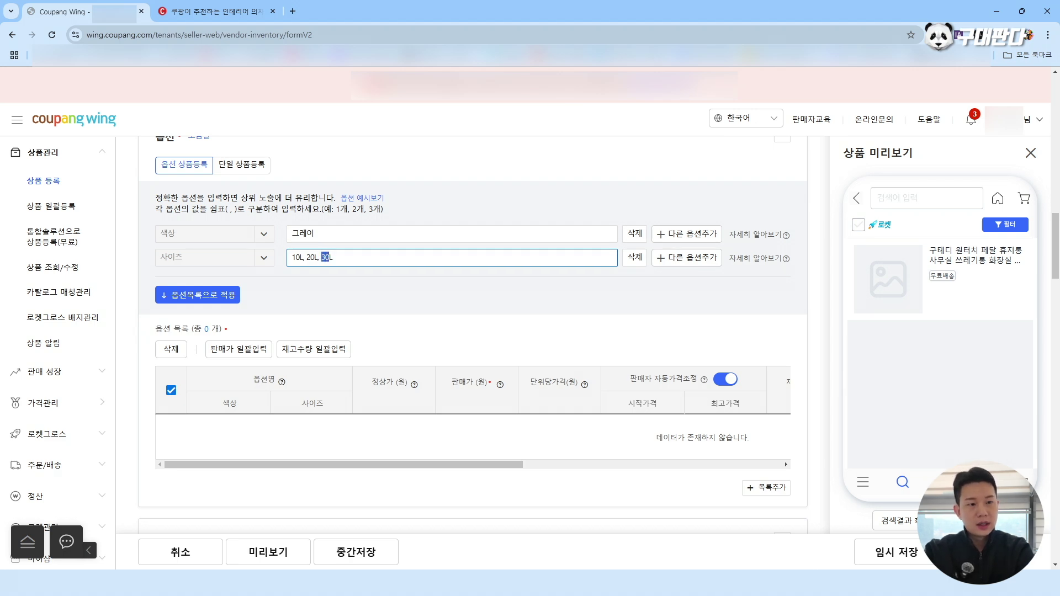
type("20")
key("Left")
key("Left")
key("Left")
key("Left")
key("shift+Left")
key("shift+Left")
type("15")
left_click(385, 304)
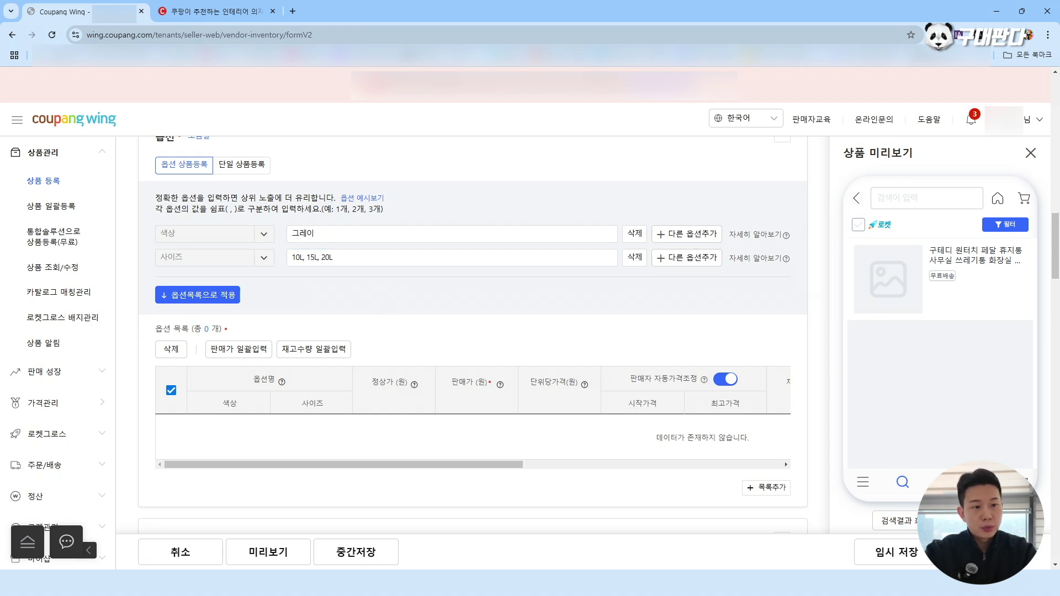
left_click(226, 296)
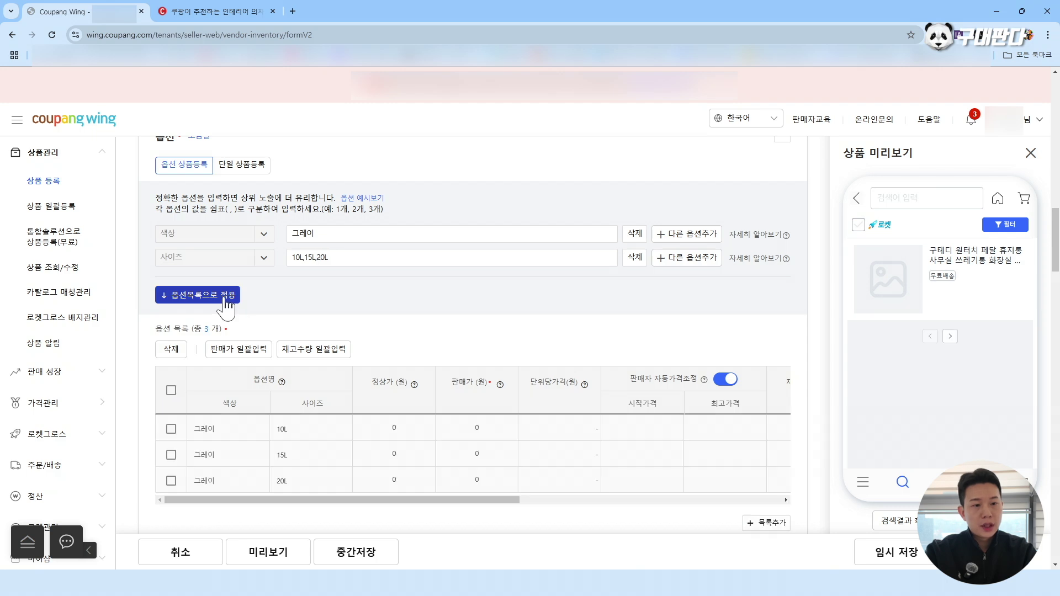
Add 블랙 as a second 색상 value after 그레이 and apply the options to the option list
scroll(307, 355, "down", 2)
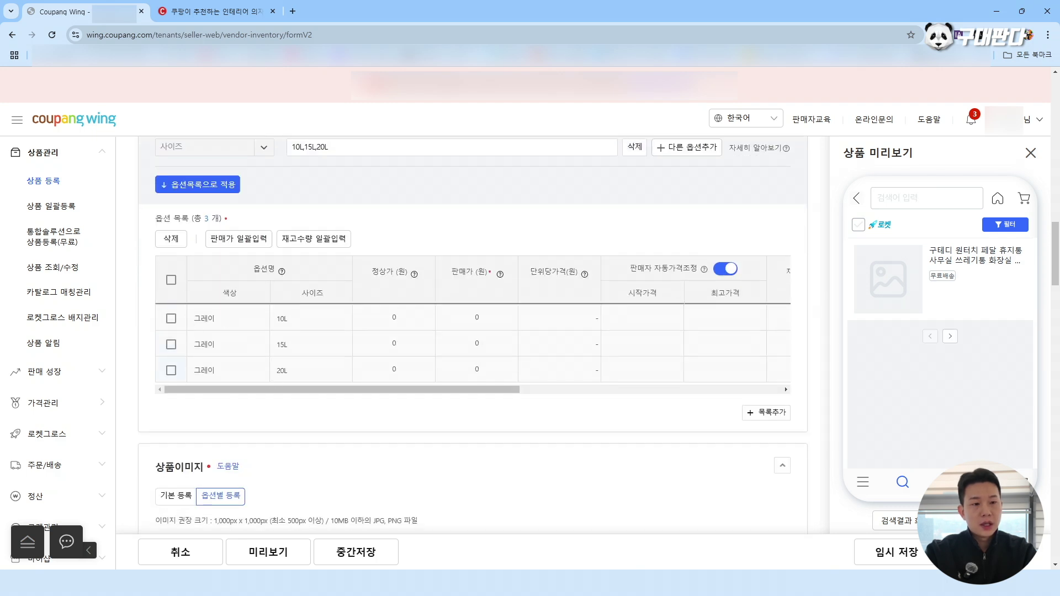
scroll(343, 331, "up", 2)
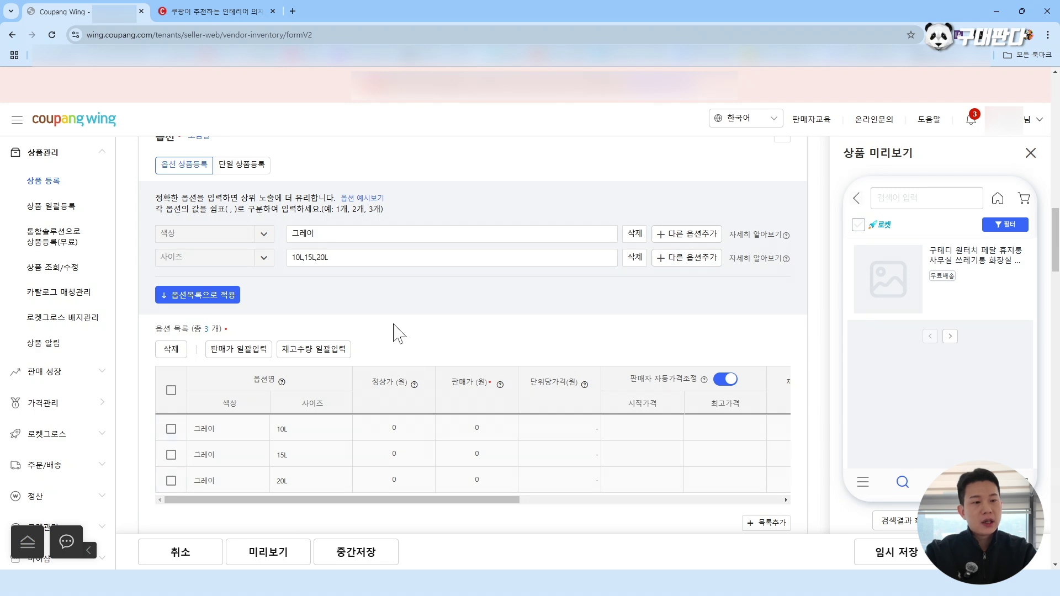
left_click(346, 234)
type(",qmffor")
key("BackSpace")
key("BackSpace")
key("BackSpace")
key("BackSpace")
key("BackSpace")
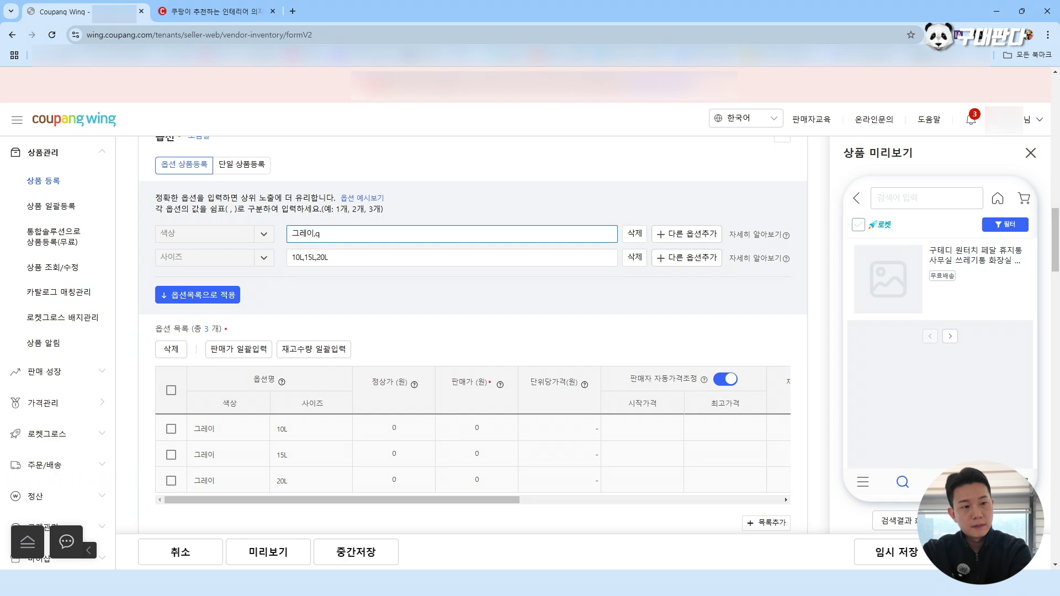
type(",블랙")
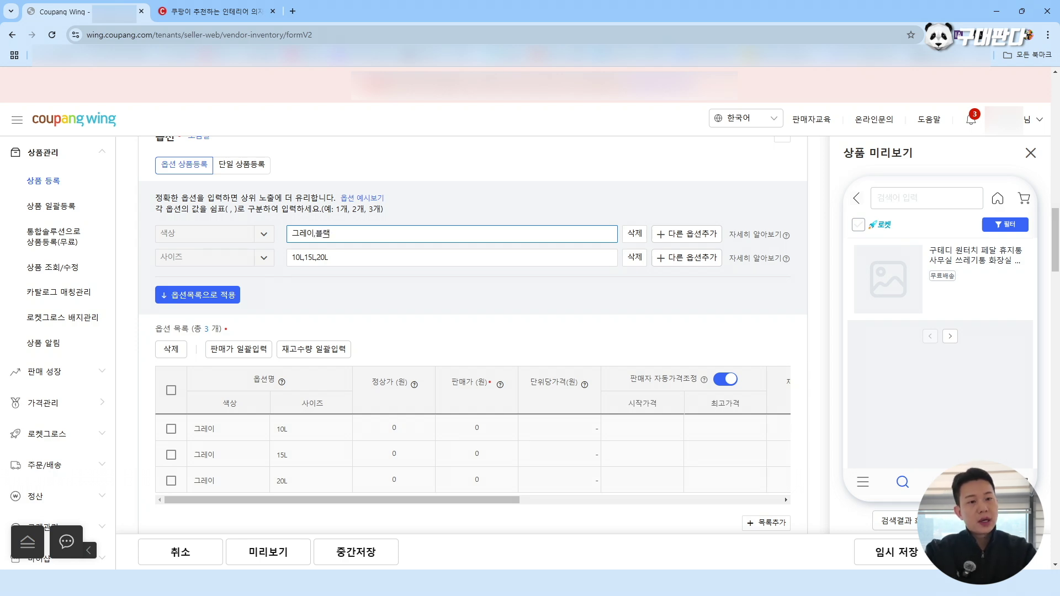
left_click(169, 295)
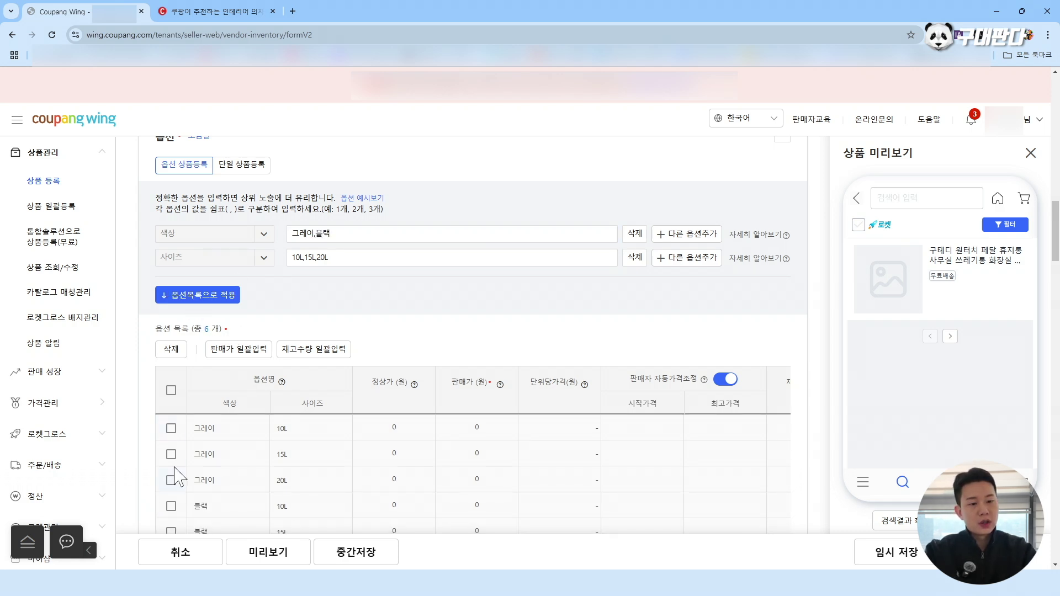
scroll(174, 475, "down", 2)
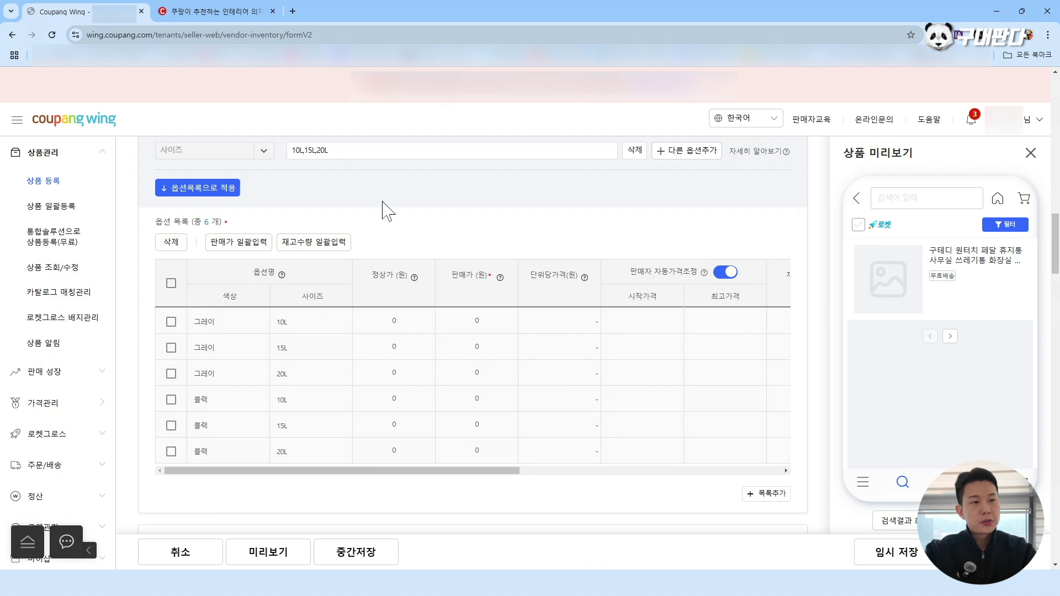
Remove 블랙 from the 색상 values and reapply the options with only 그레이 to the option list
scroll(385, 205, "up", 2)
left_click(338, 234)
key("BackSpace")
key("BackSpace")
key("BackSpace")
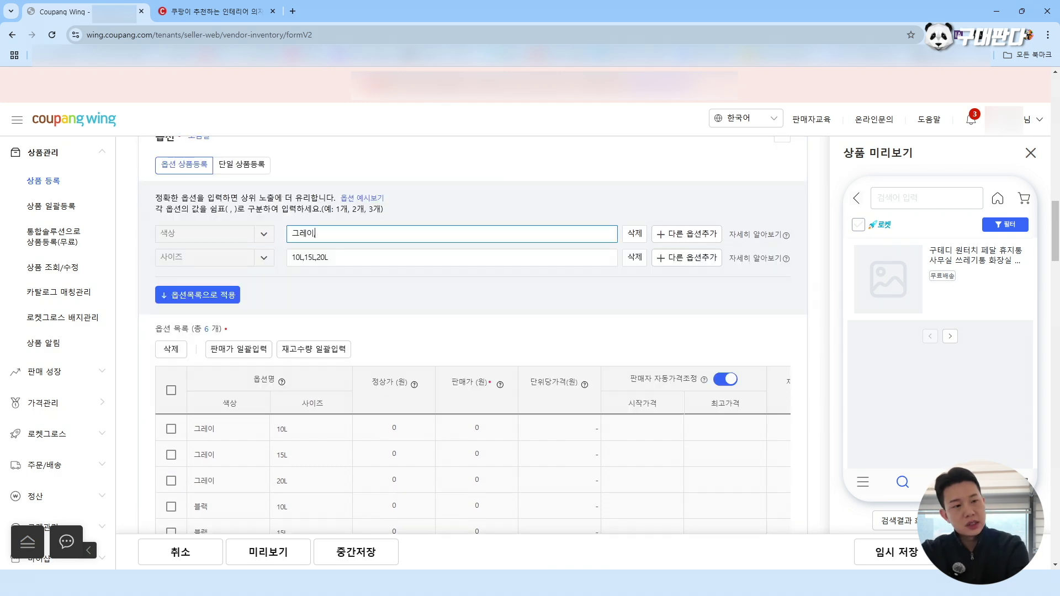
left_click(179, 296)
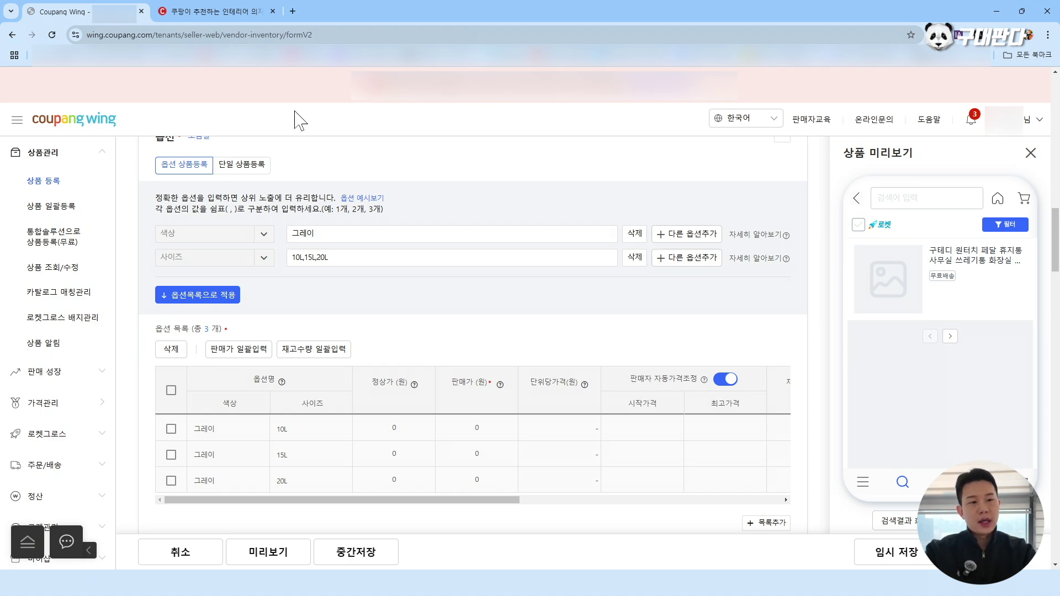
Switch to Coupang's 휴지통 search results to check the selling prices of comparable trash cans
scroll(594, 323, "down", 1)
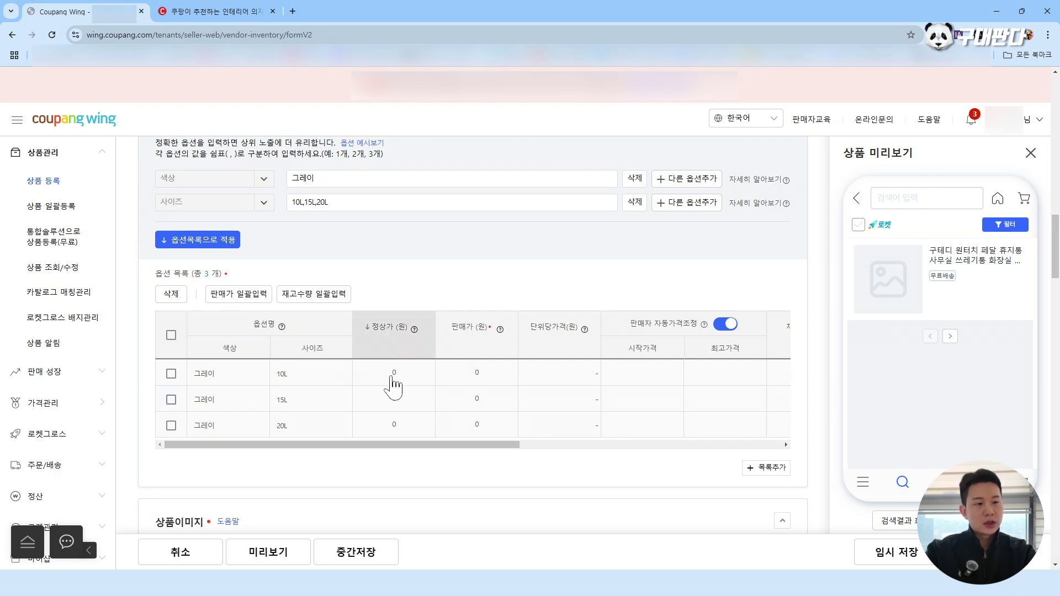
left_click(477, 373)
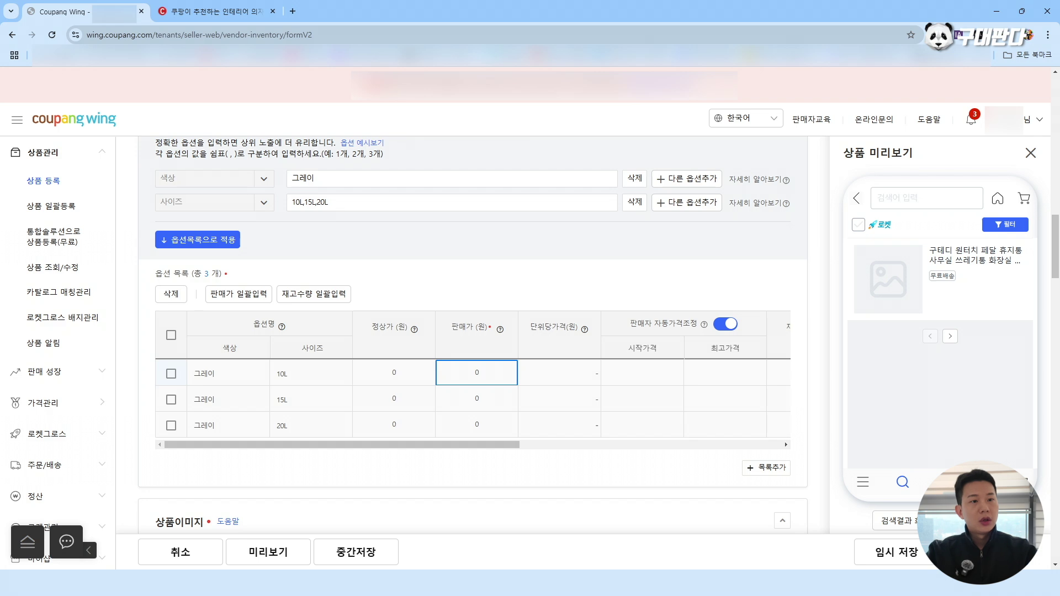
scroll(596, 282, "up", 7)
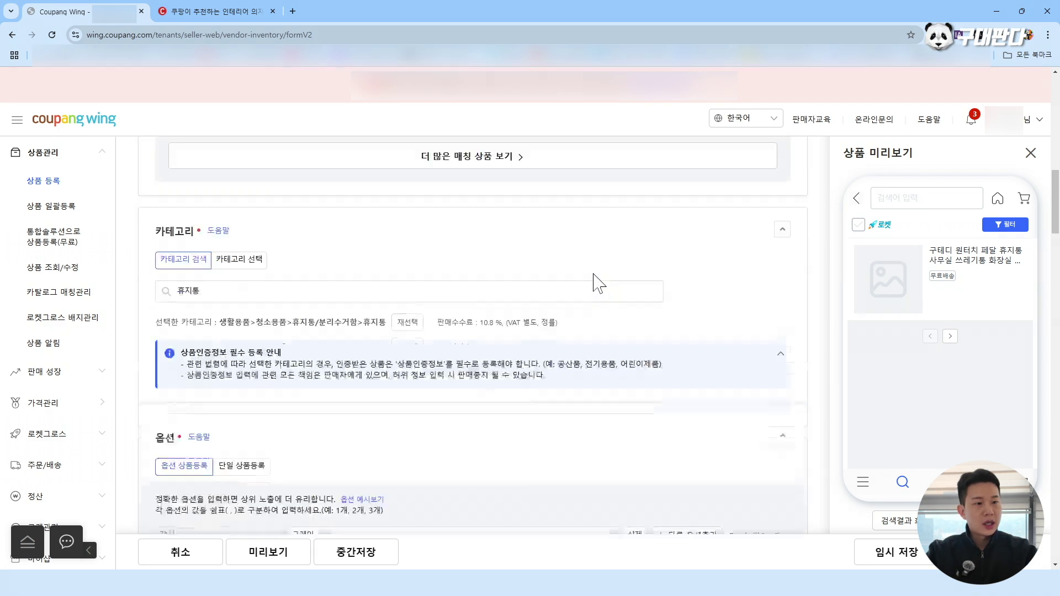
scroll(599, 283, "up", 3)
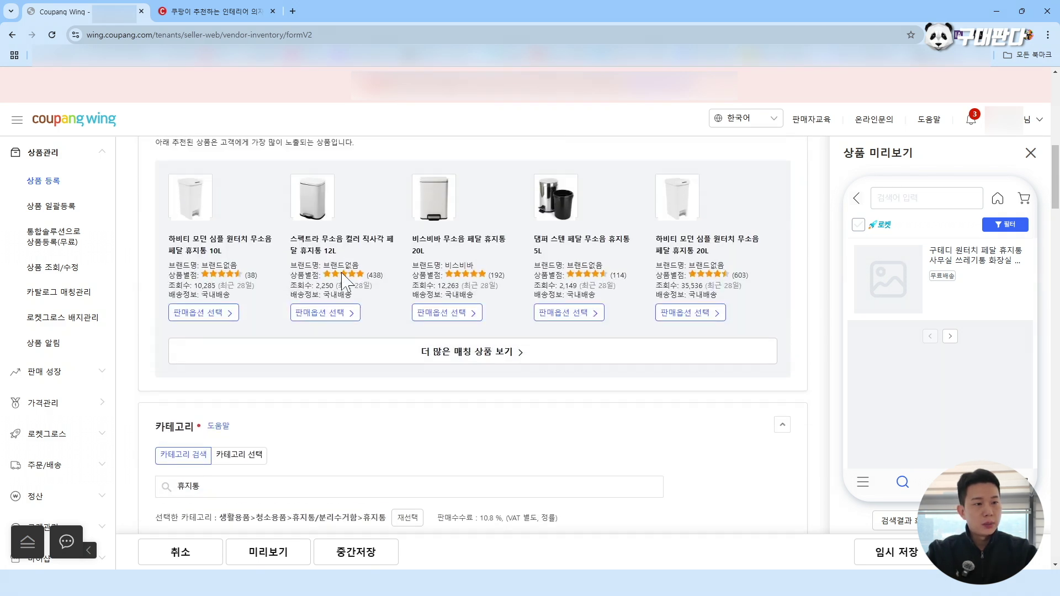
left_click(472, 352)
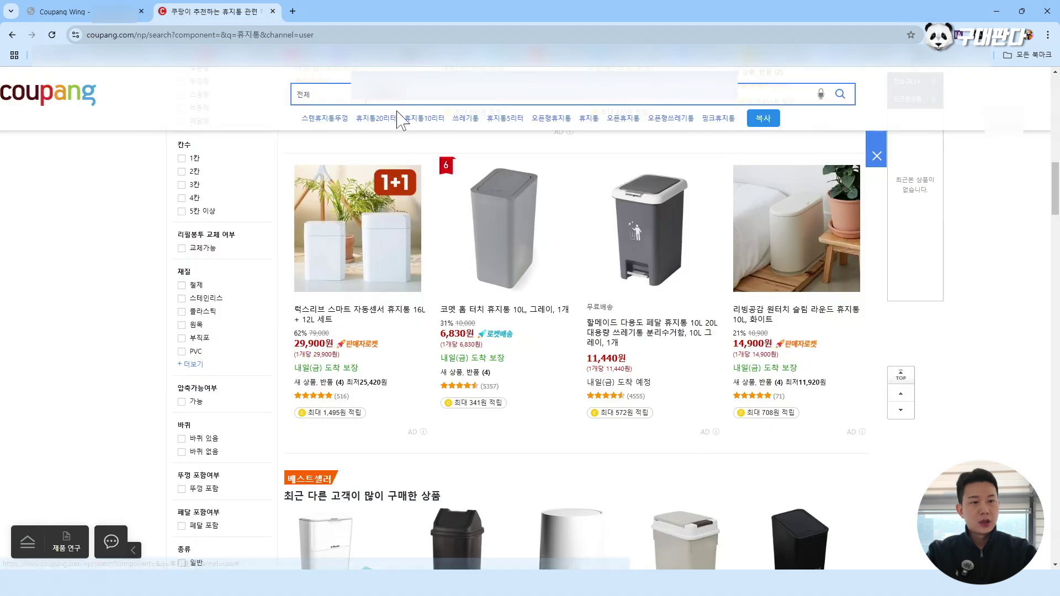
Return to the Coupang Wing form and set the 판매가 to 19,000 for the 10L, 15L and 20L options
left_click(84, 12)
scroll(379, 319, "down", 5)
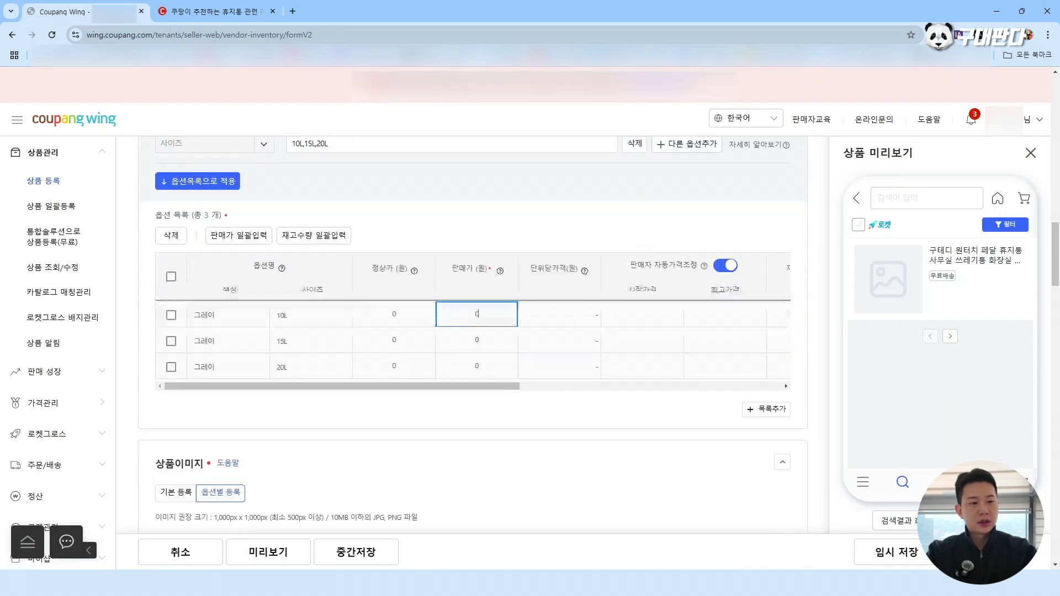
type("190000")
key("Down")
type("19,000")
key("Down")
type("19,000")
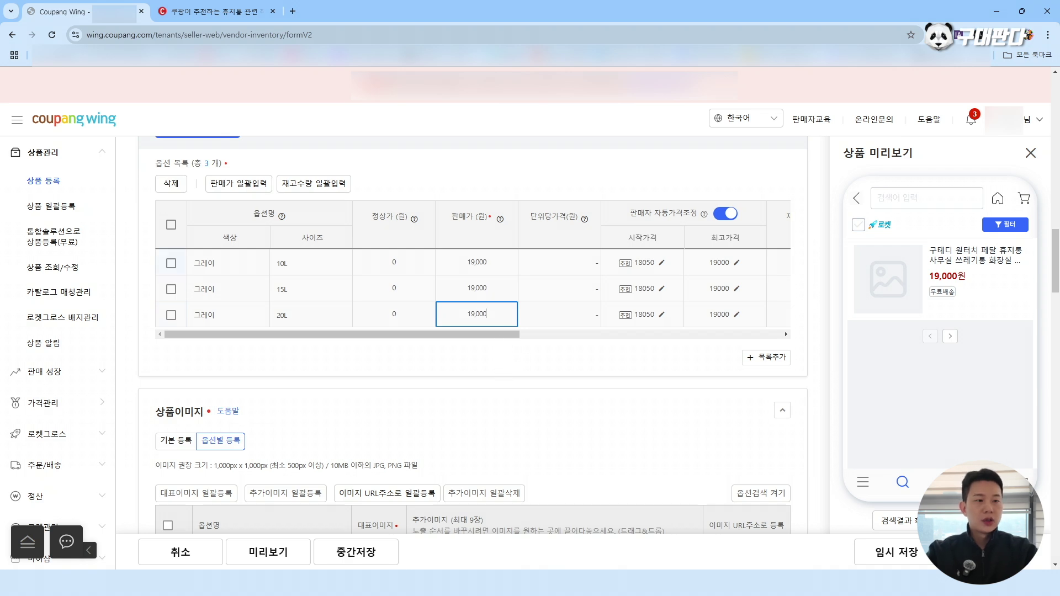
Check how competing listings on Coupang show discounts and set the 10L option's 정상가 to 32,000 in the Wing form
left_click(234, 12)
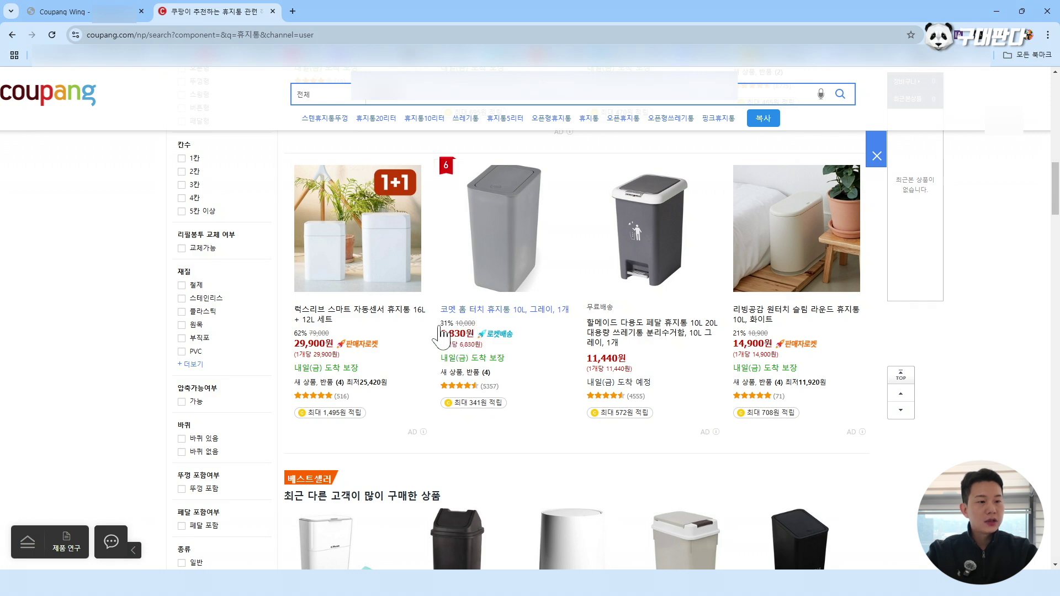
key("ctrl+shift+Tab")
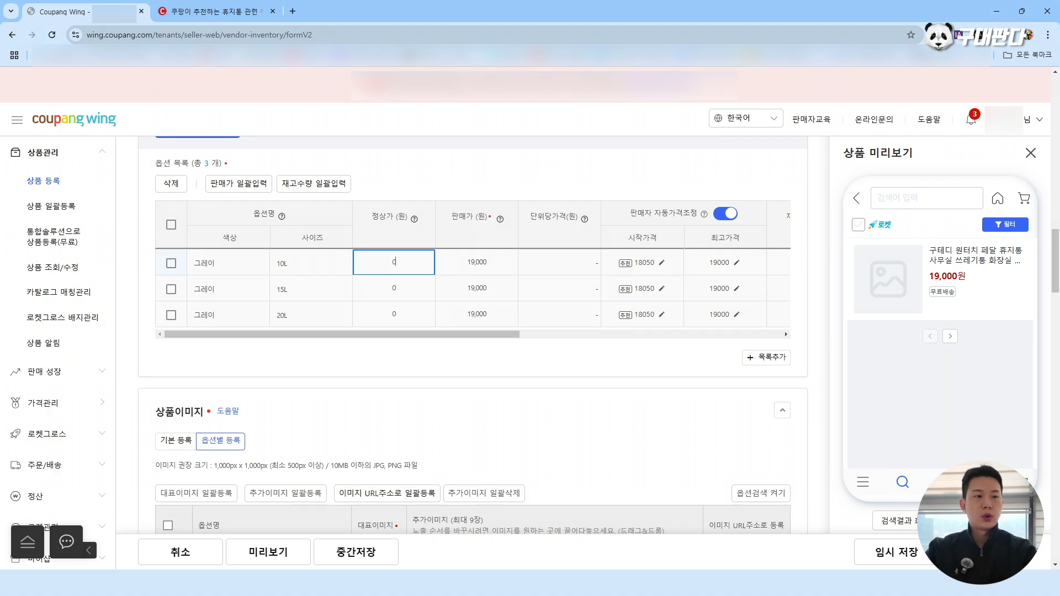
type("380000")
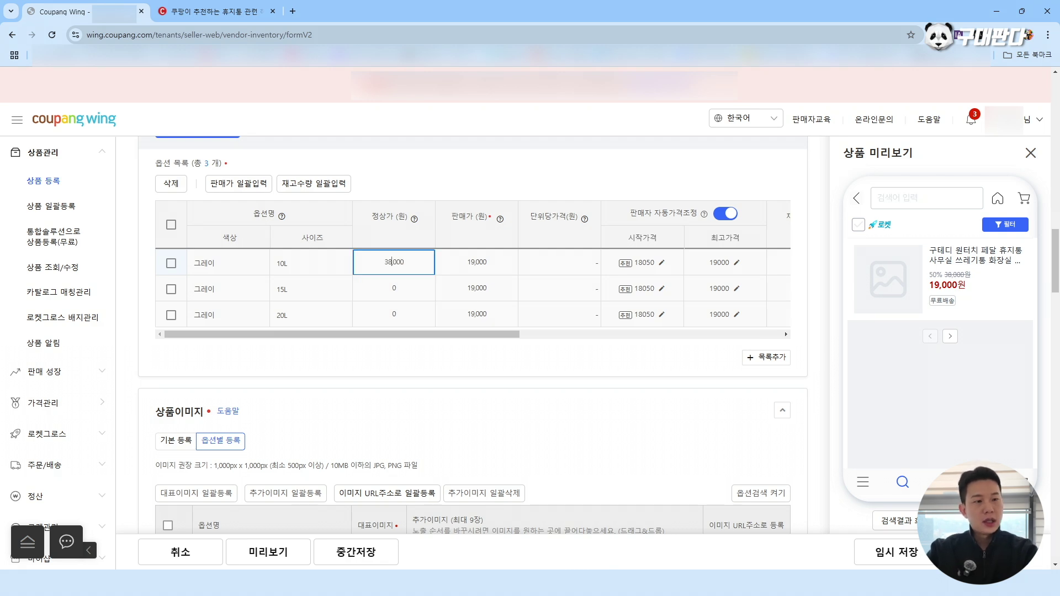
left_click(389, 262)
key("BackSpace")
type("2")
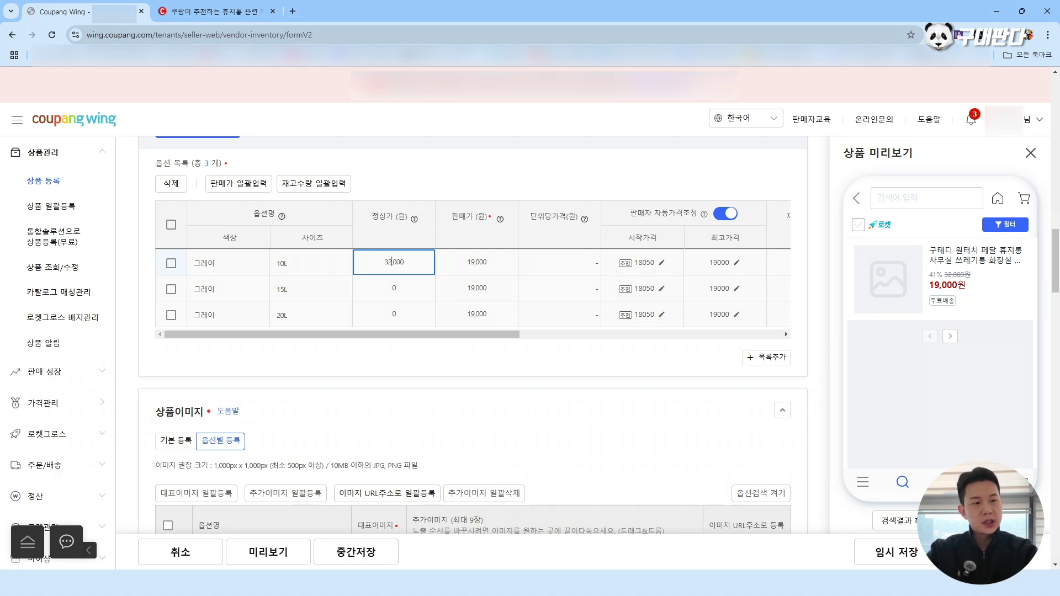
Copy the 10L option's 정상가 of 32,000 to the 15L and 20L options
key("ctrl+a")
key("ctrl+c")
left_click(394, 288)
key("ctrl+v")
left_click(393, 314)
key("ctrl+v")
left_click(339, 194)
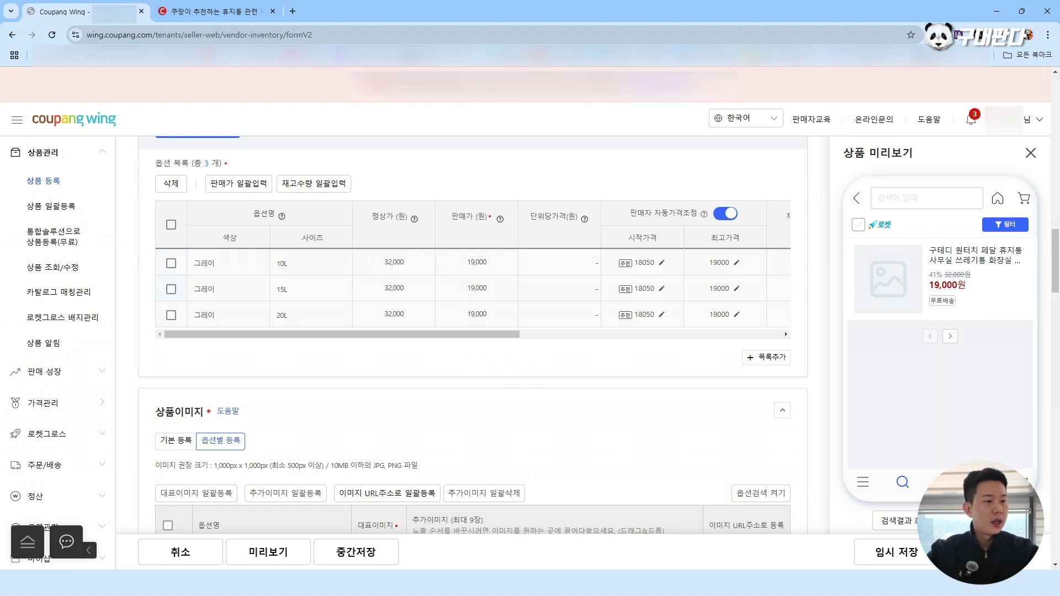
Set the automatic price adjustment's 시작가격 to 14,500 for the 10L, 15L and 20L options
left_click_drag(508, 335, 646, 349)
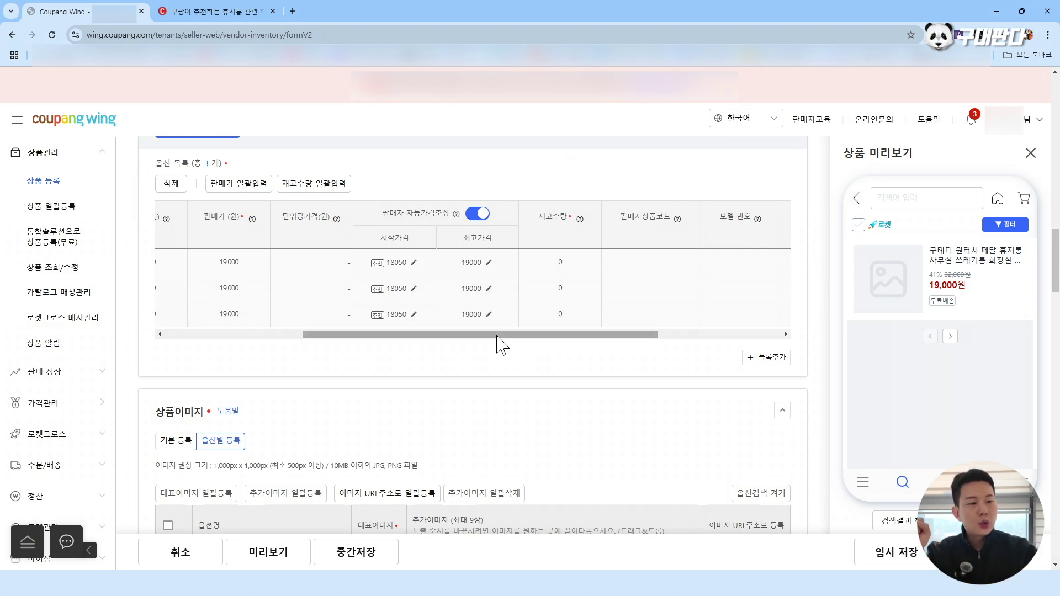
left_click_drag(499, 336, 452, 338)
left_click(475, 263)
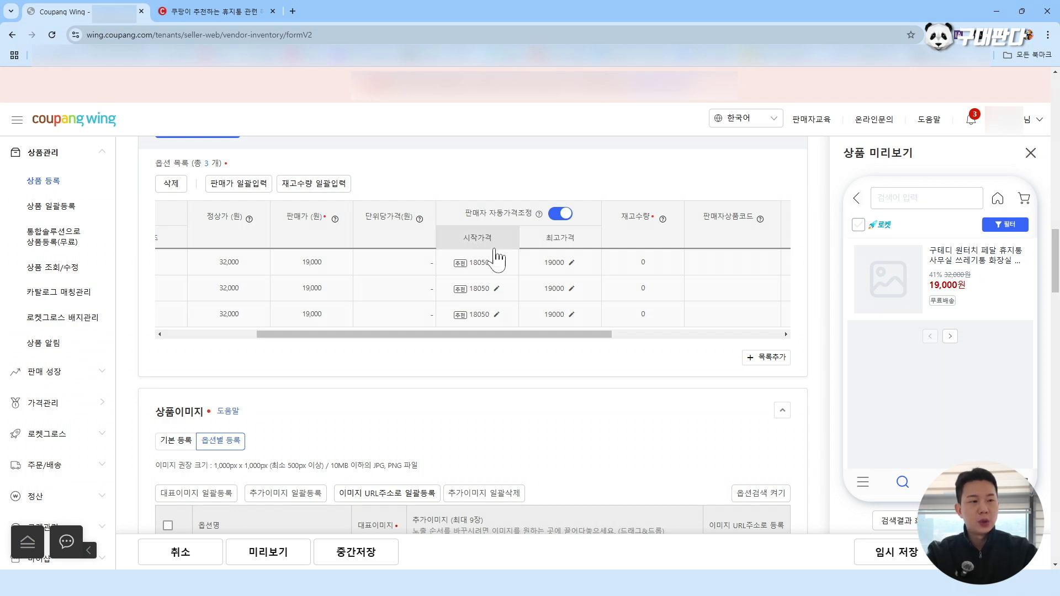
left_click(478, 263)
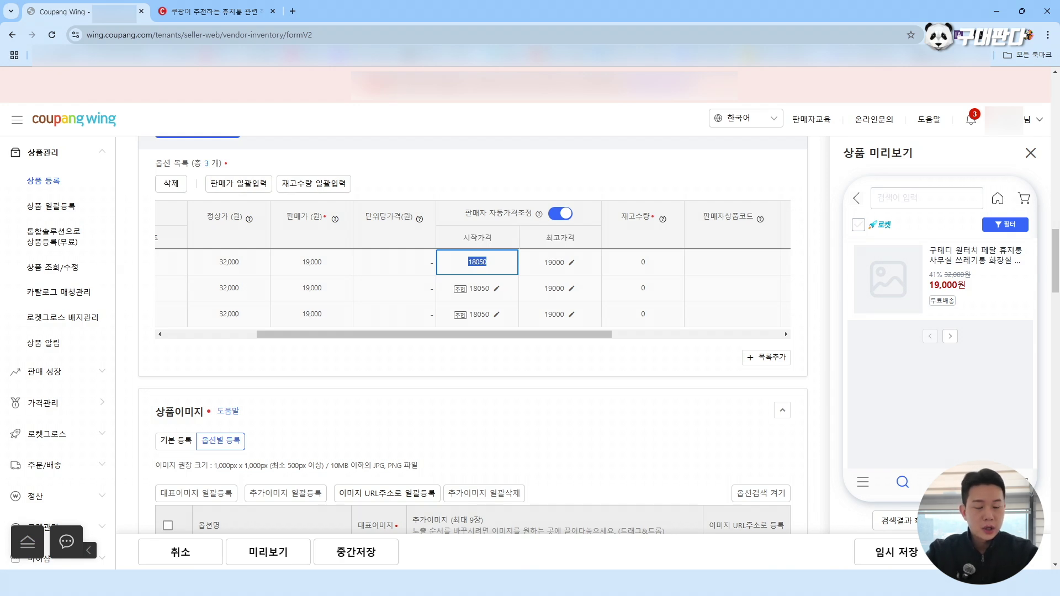
type("14500")
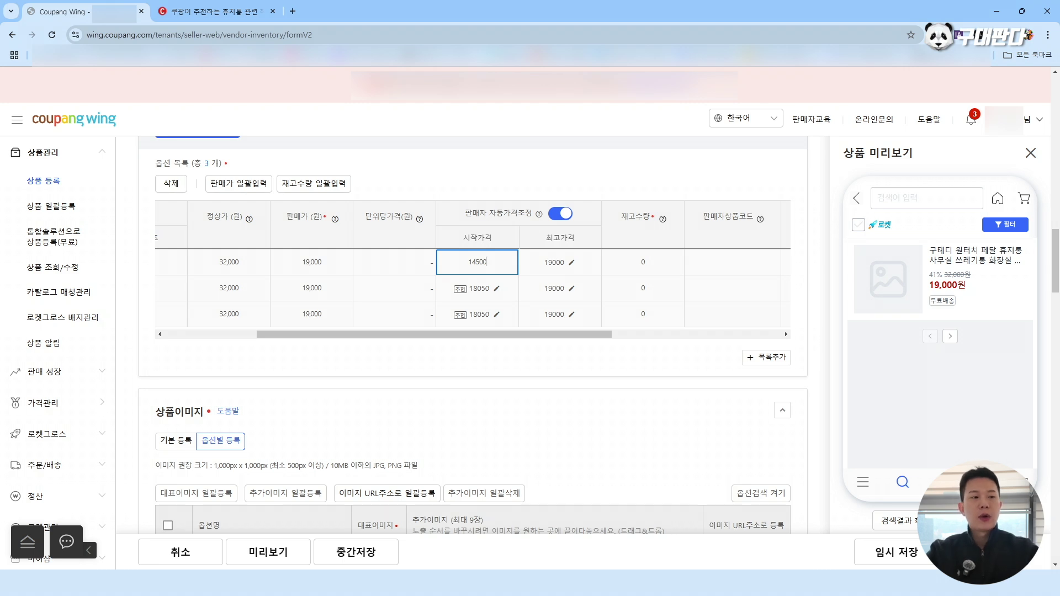
left_click(487, 288)
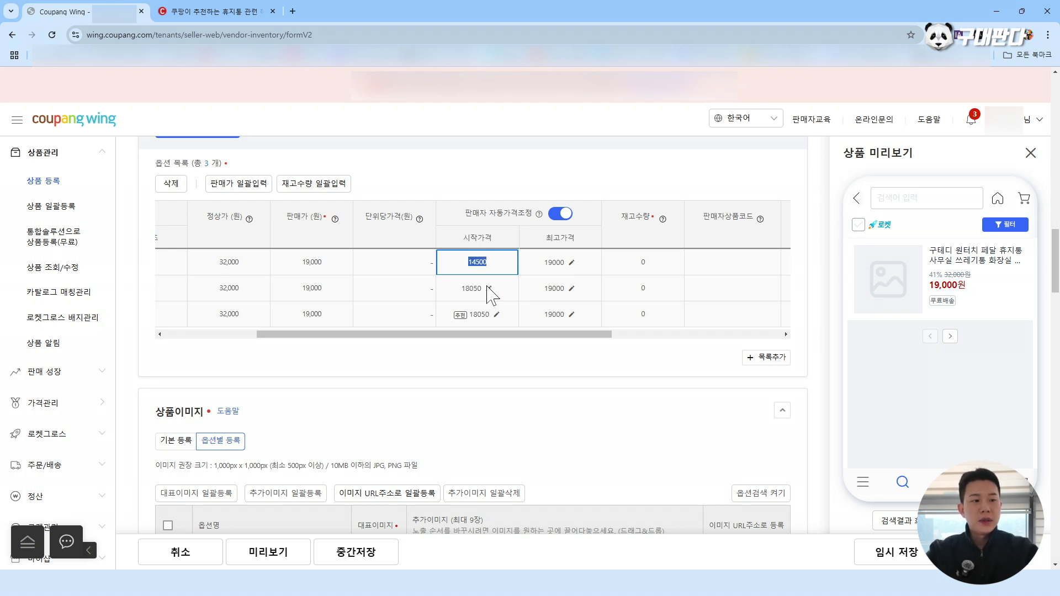
key("ctrl+v")
left_click(479, 313)
key("ctrl+v")
left_click(504, 372)
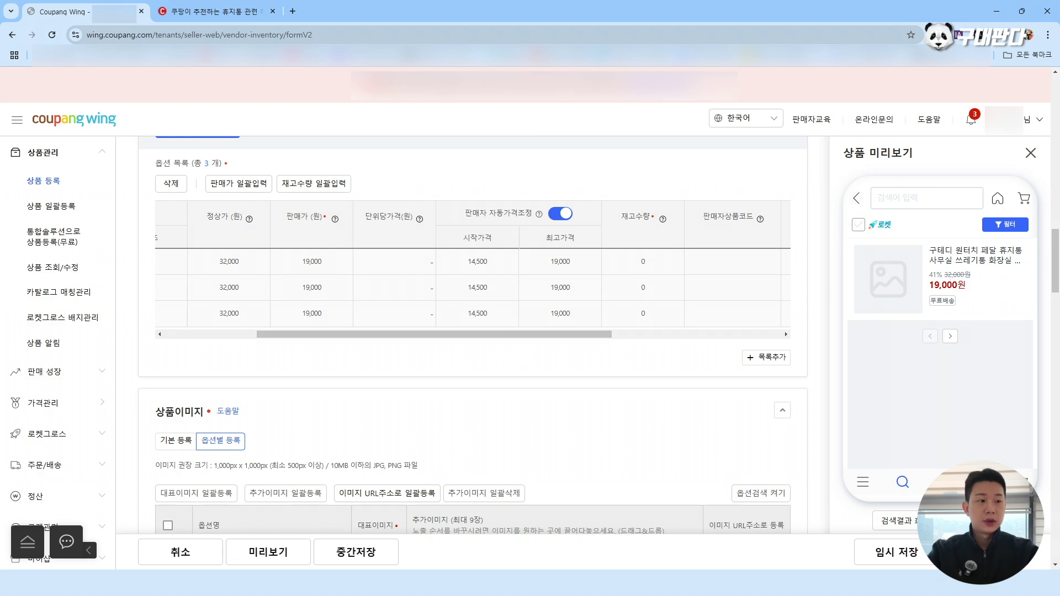
Deactivate 판매자 자동가격조정 for the option list and confirm the deactivation
left_click(561, 215)
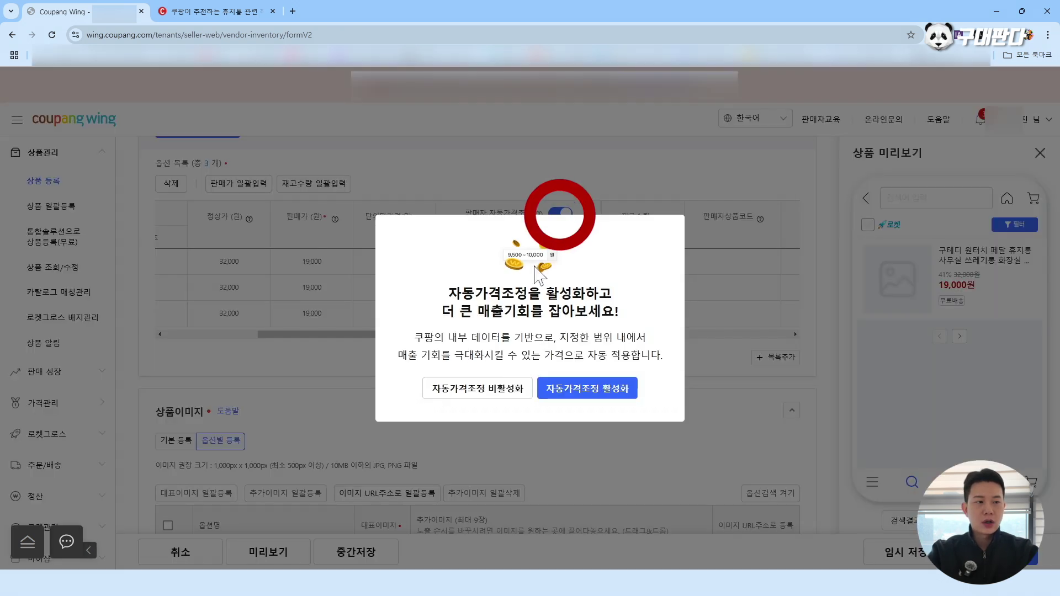
left_click(497, 389)
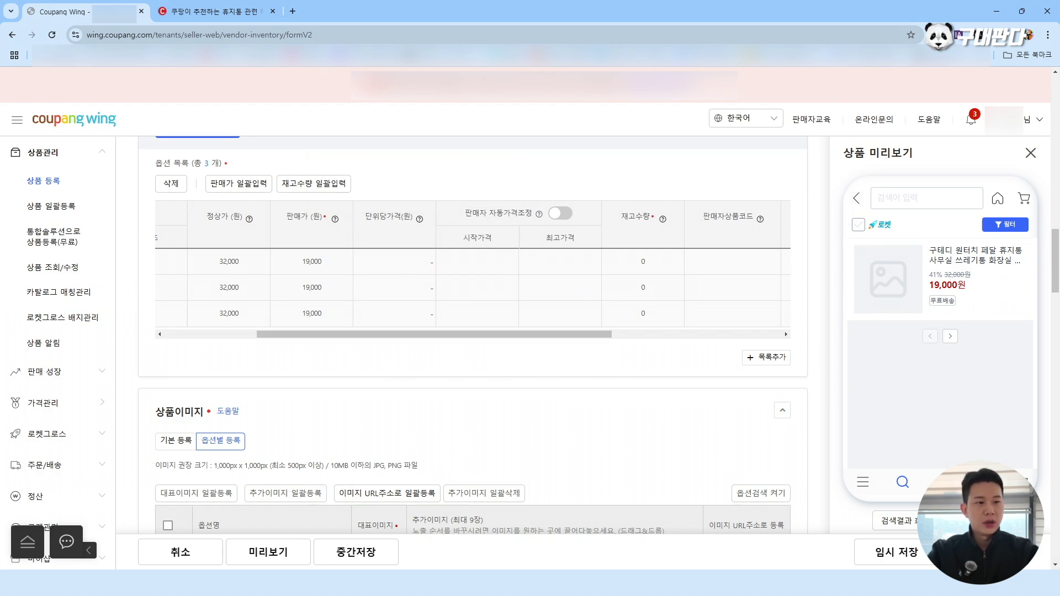
Try to bulk-apply a 재고수량 of 999 without any options selected
left_click(321, 186)
type("999")
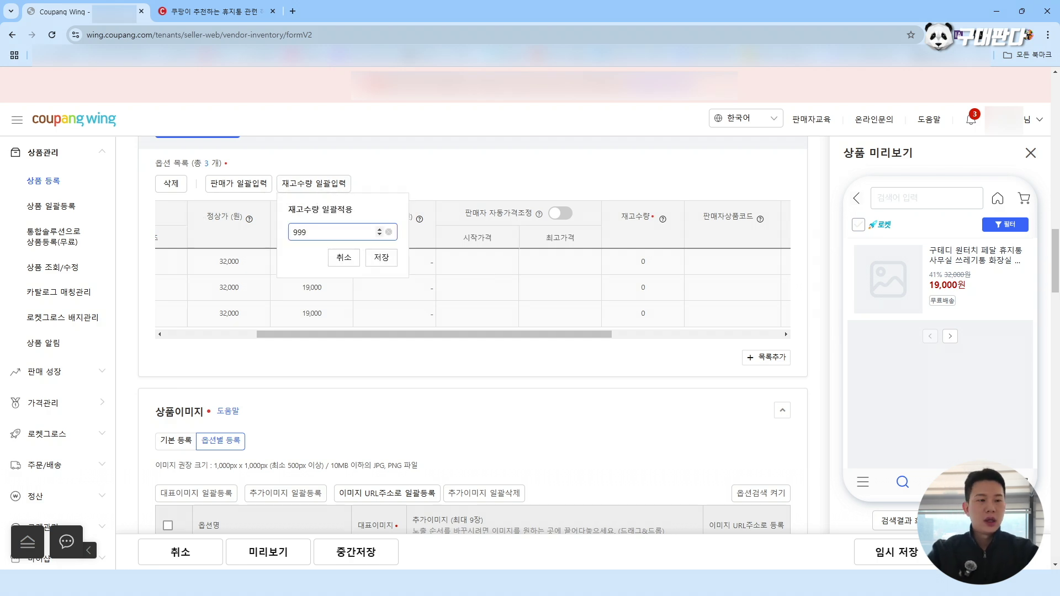
left_click(380, 258)
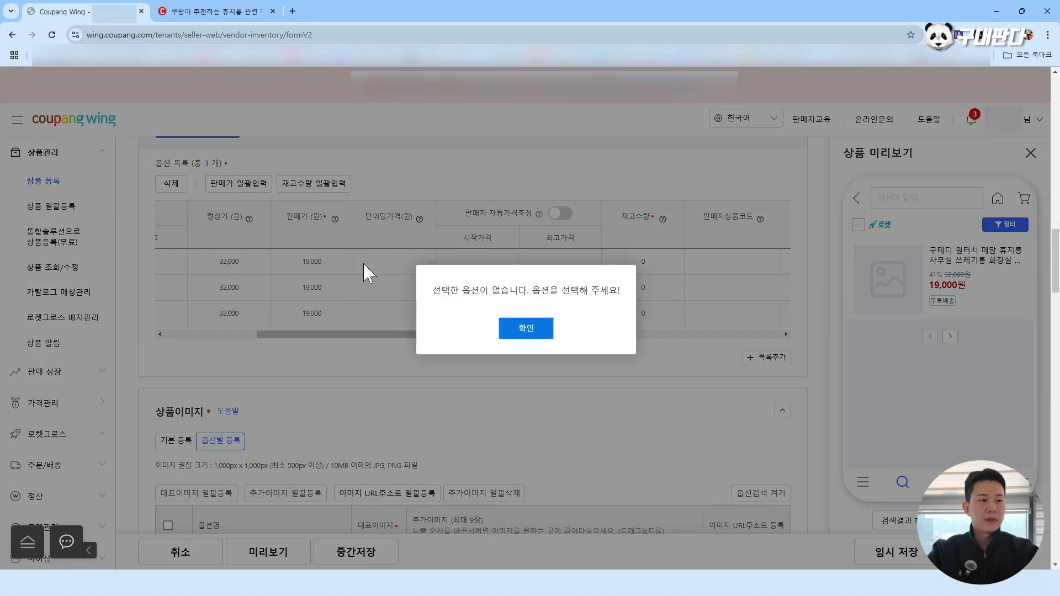
left_click(514, 327)
Select all three options in the option list and bulk-apply a 재고수량 of 999 to them
scroll(161, 291, "left", 5)
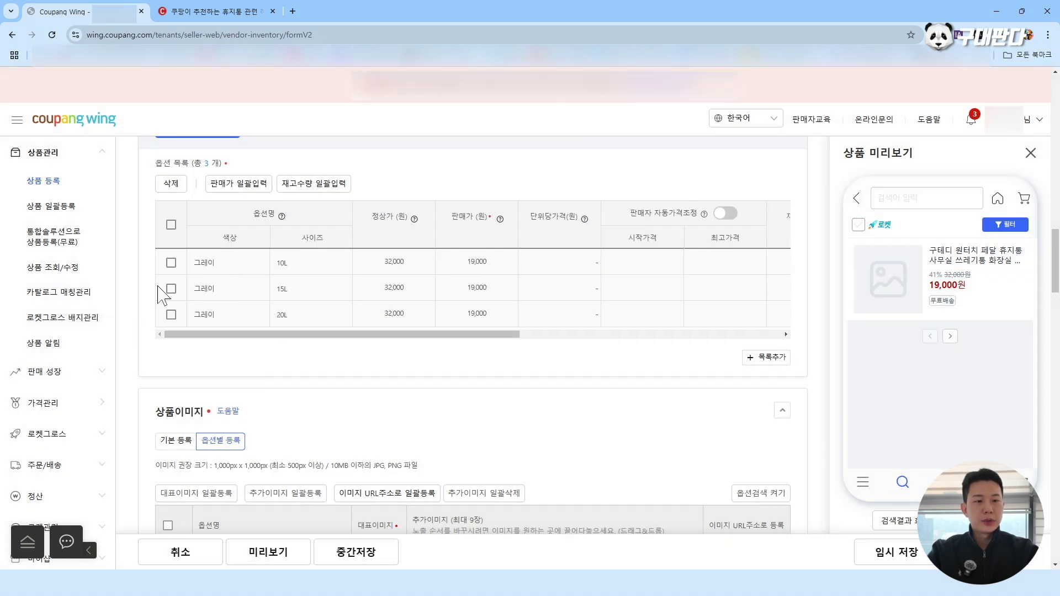
left_click(171, 225)
left_click(324, 190)
left_click(353, 232)
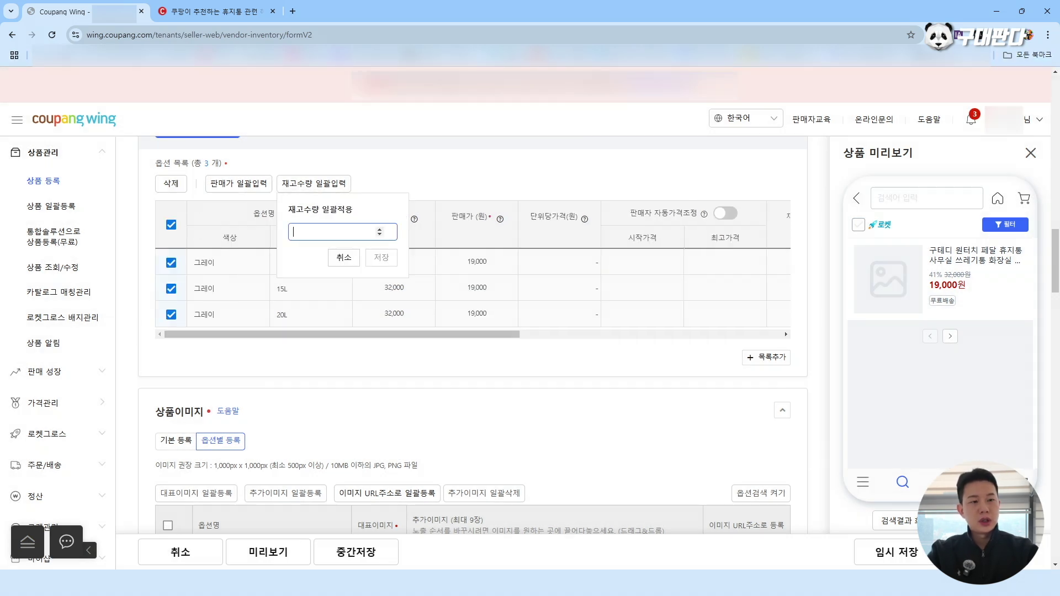
type("999")
left_click(386, 258)
left_click_drag(440, 334, 576, 335)
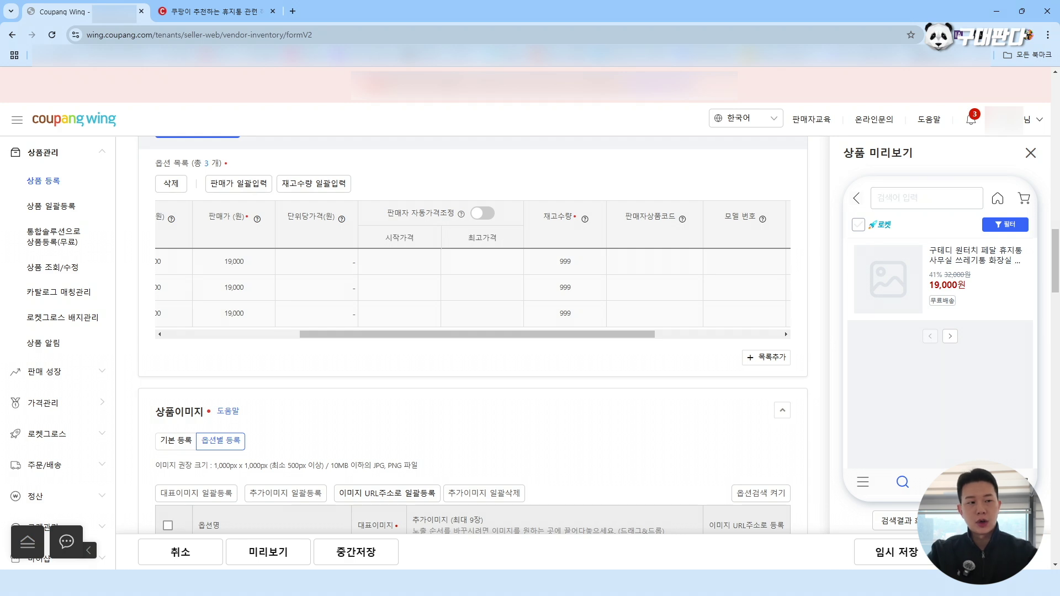
left_click_drag(575, 336, 324, 325)
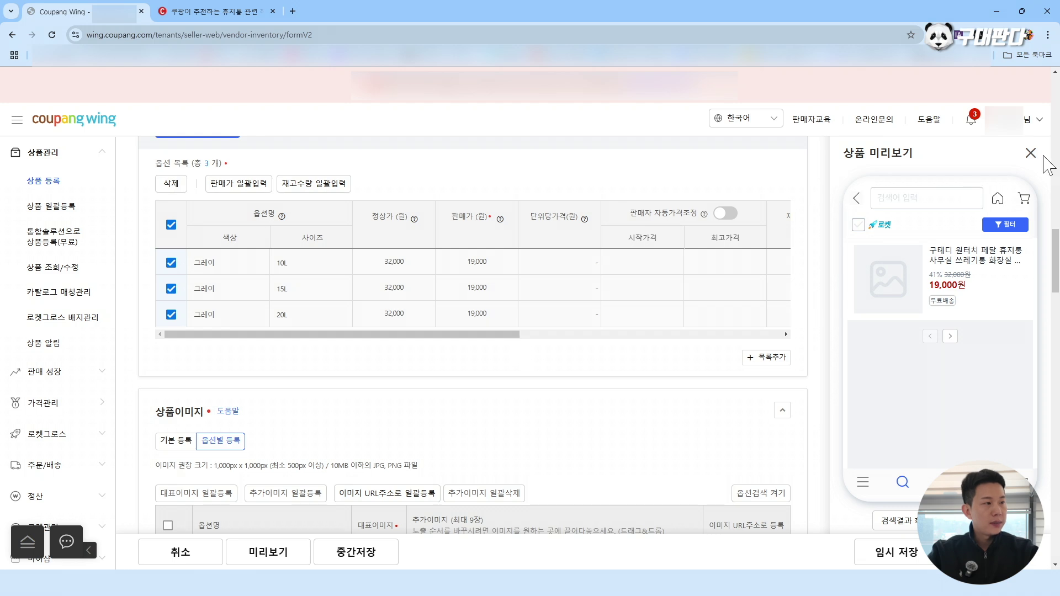
Compare the 기본 등록 and 옵션별 등록 layouts of the 상품이미지 section against the option list
scroll(456, 292, "down", 3)
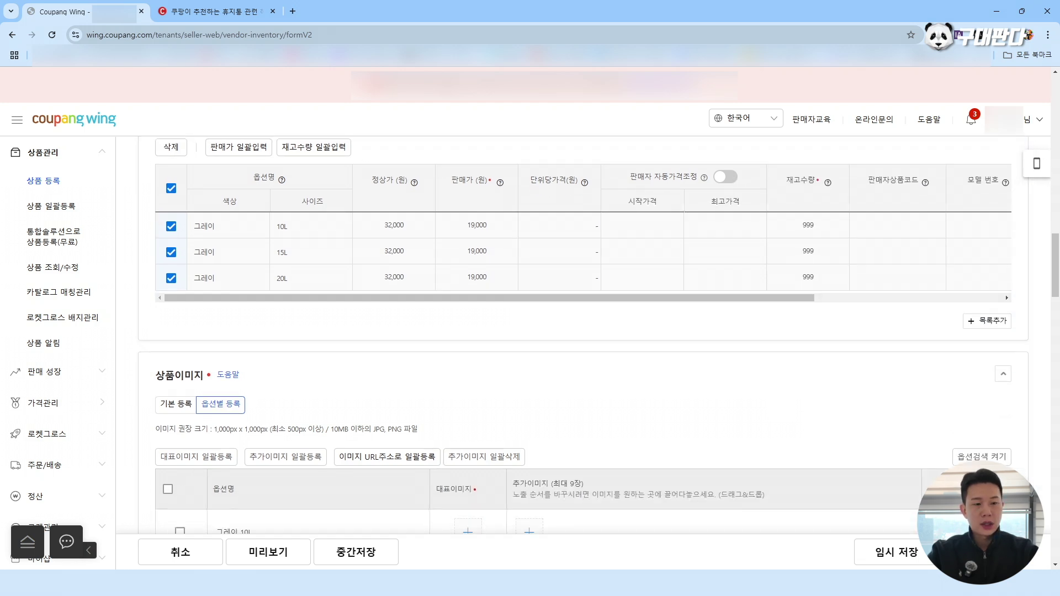
scroll(471, 268, "down", 1)
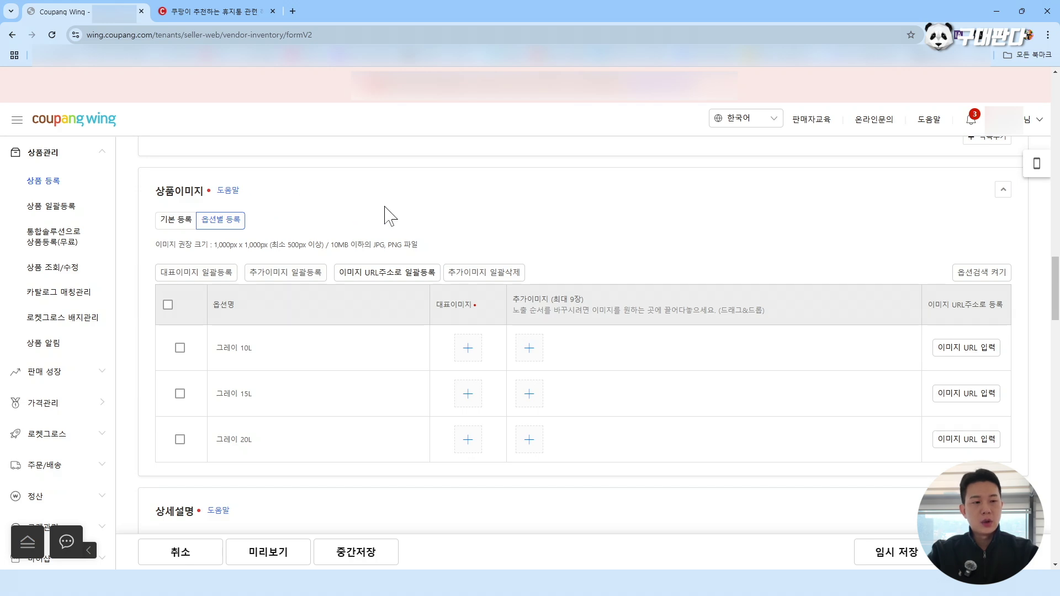
left_click(182, 222)
left_click(232, 224)
left_click(177, 221)
scroll(326, 259, "down", 1)
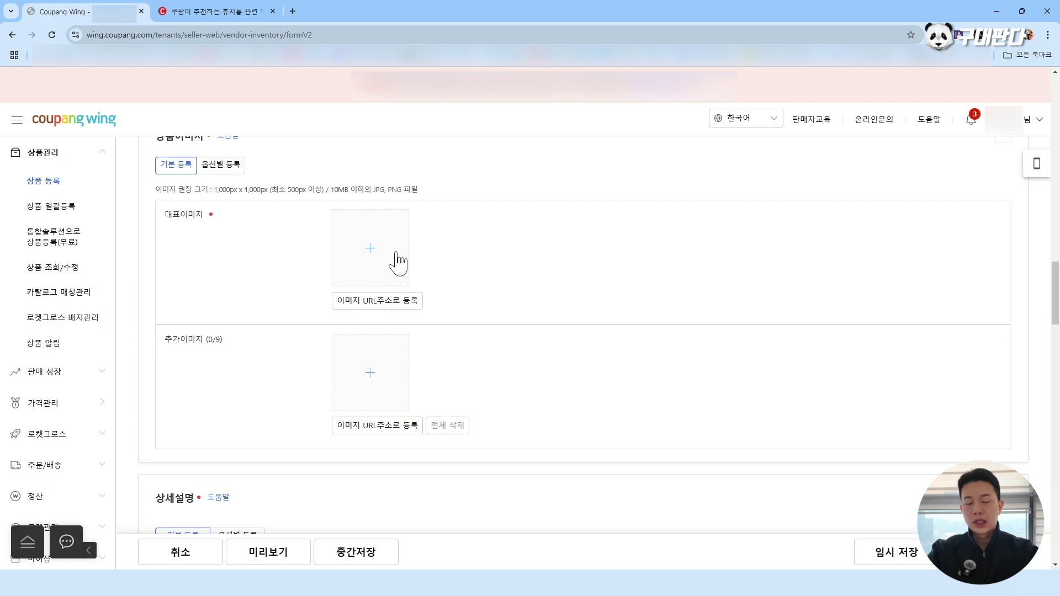
scroll(398, 263, "up", 5)
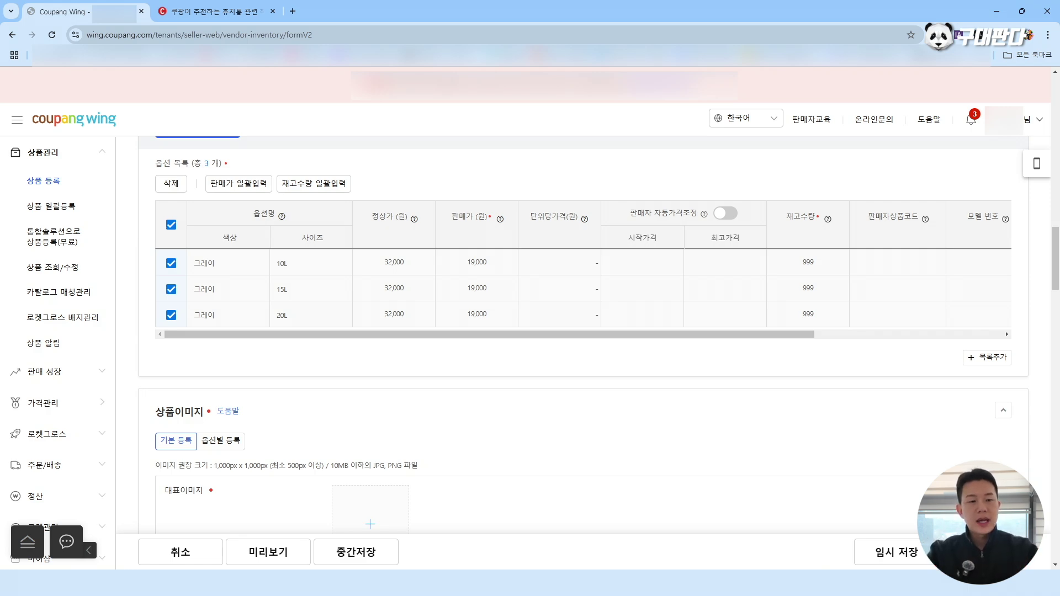
scroll(429, 326, "down", 3)
scroll(386, 323, "down", 1)
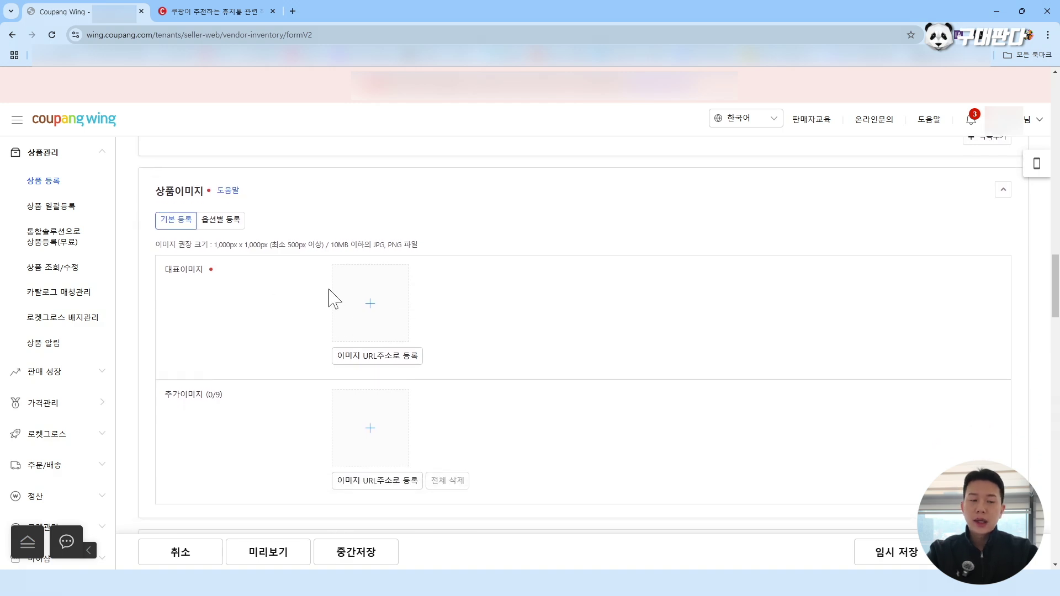
scroll(330, 294, "up", 3)
scroll(438, 367, "down", 3)
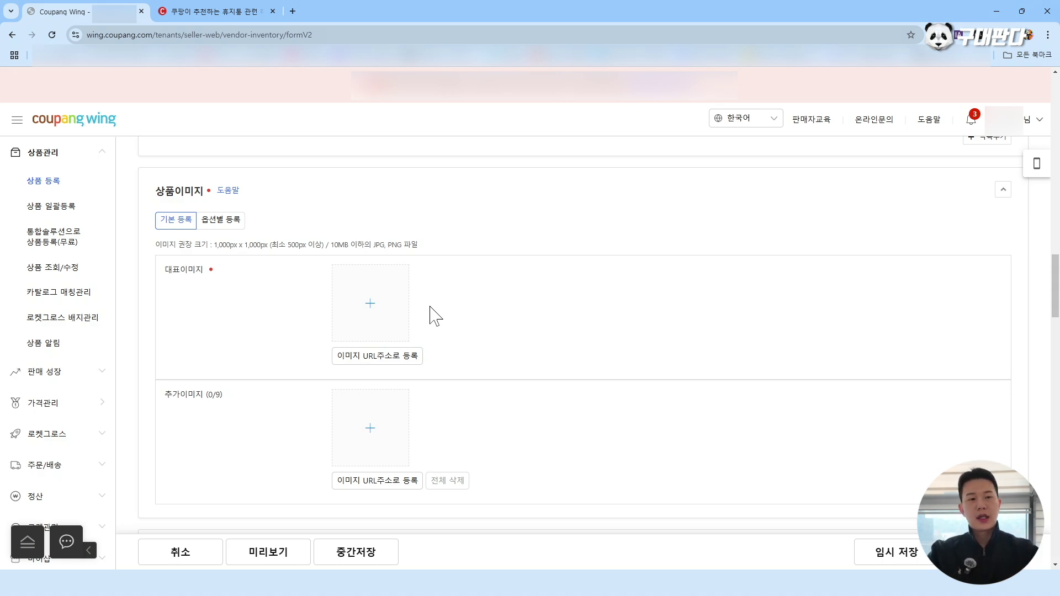
Switch 상품이미지 to 옵션별 등록 and upload each option's matching SKU photo as 대표이미지 for 그레이 10L, 15L and 20L
left_click(218, 221)
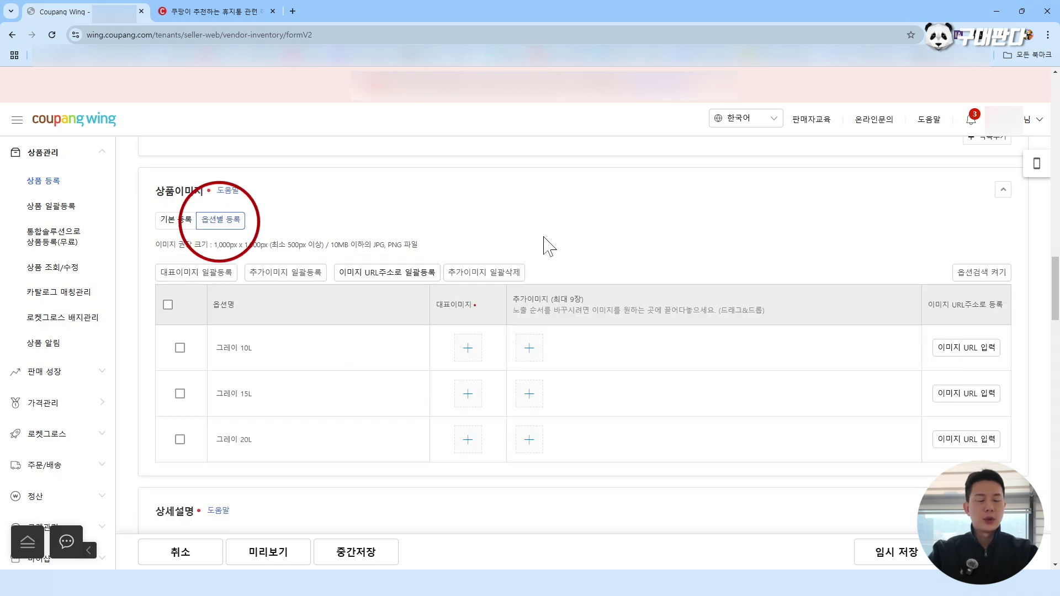
scroll(466, 207, "down", 1)
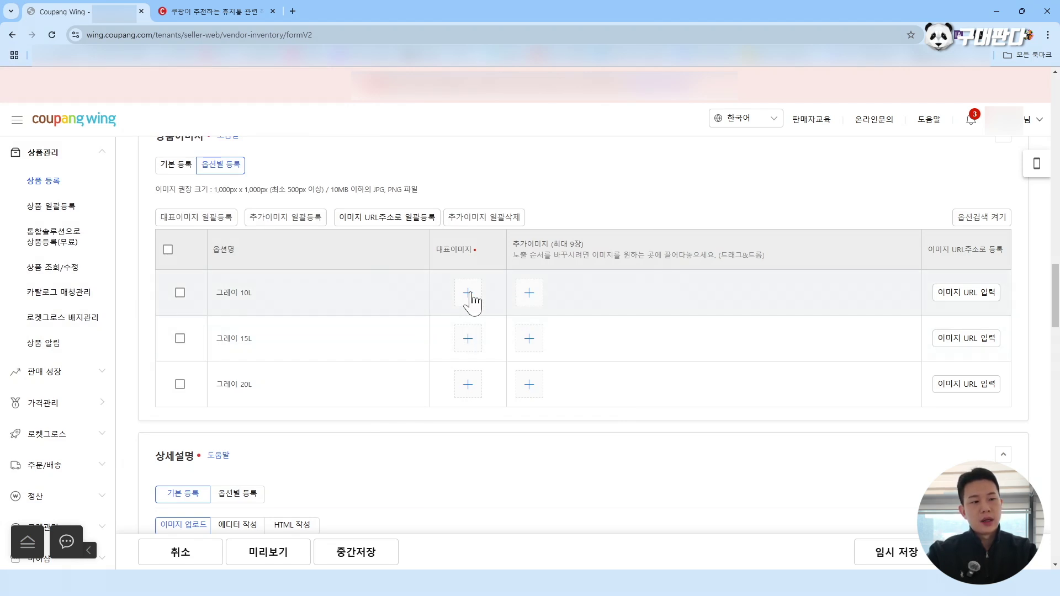
left_click(468, 298)
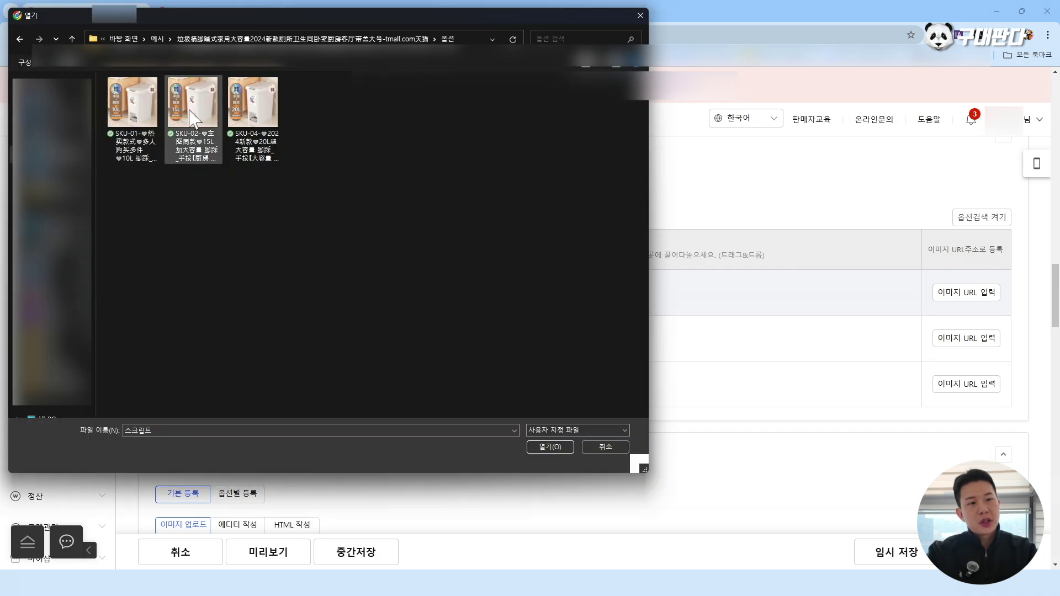
double_click(130, 117)
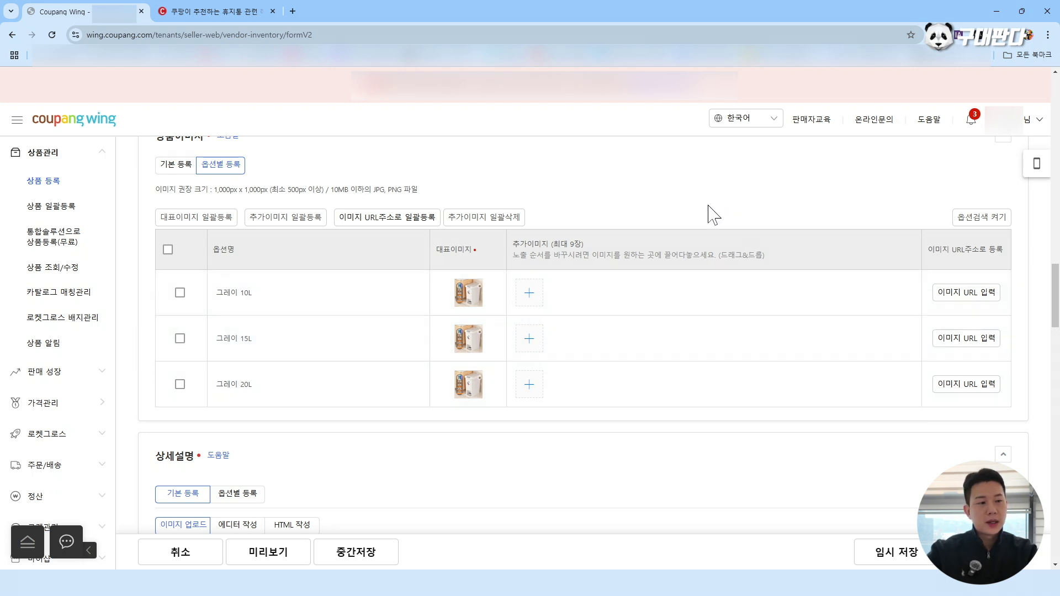
mouse_move(475, 298)
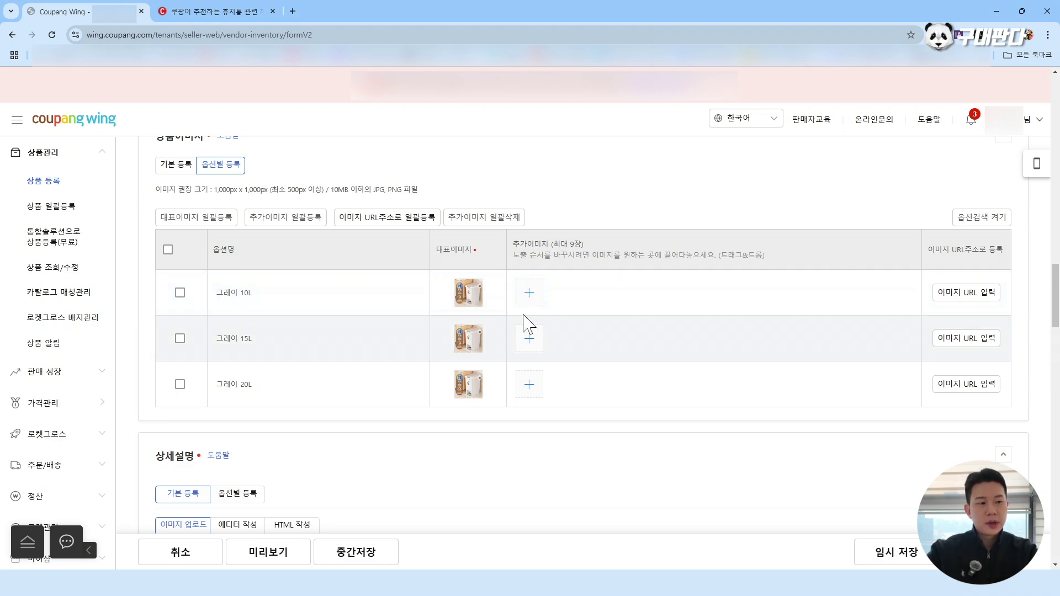
Upload all images from 详情-01 to 主图-05 as the 상세설명 images and save them
left_click_drag(1055, 272, 1053, 303)
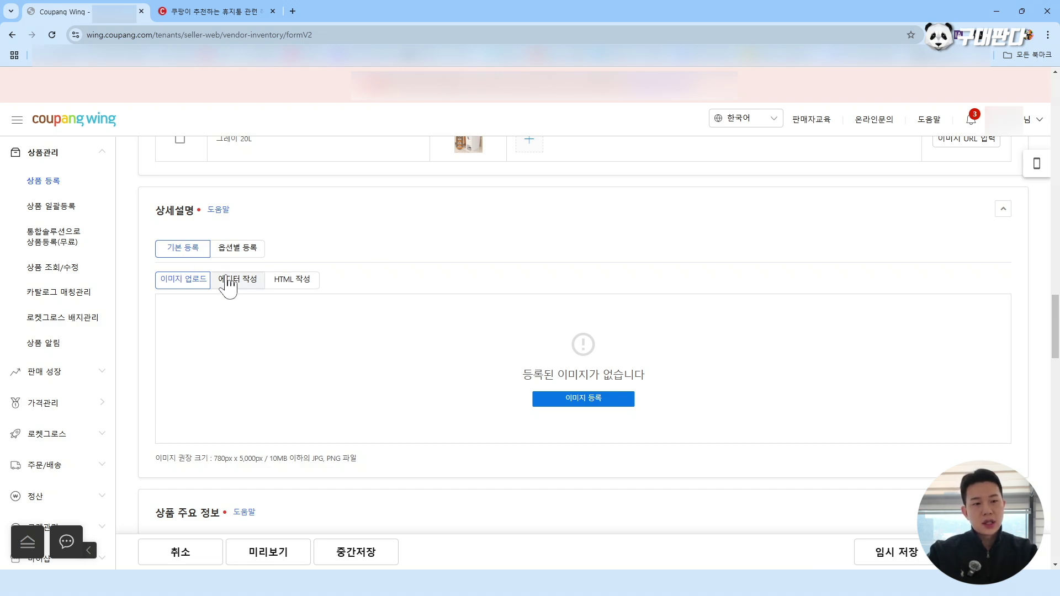
left_click(615, 401)
left_click(547, 288)
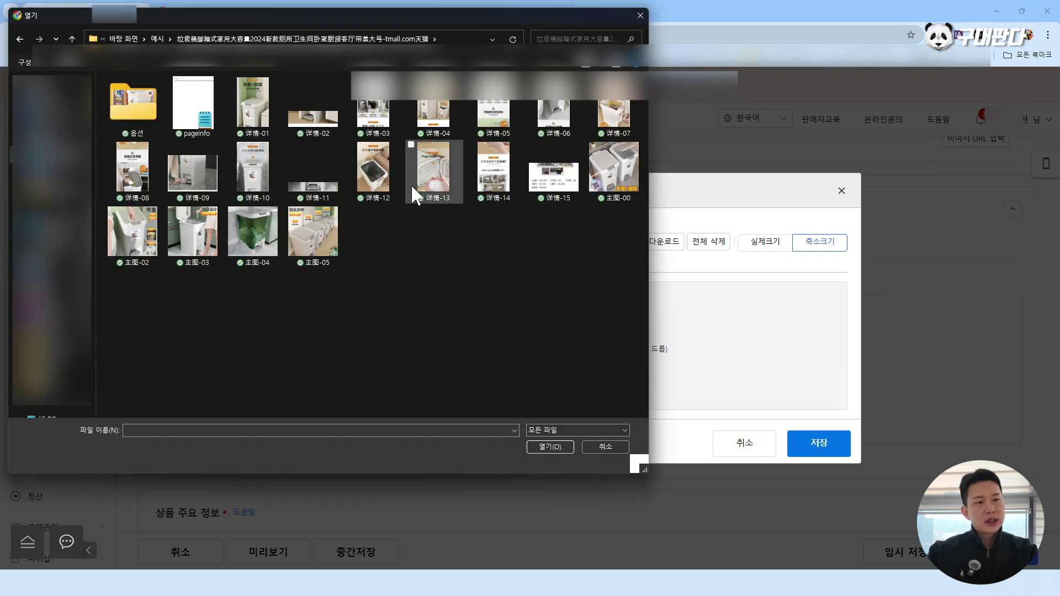
left_click(229, 101)
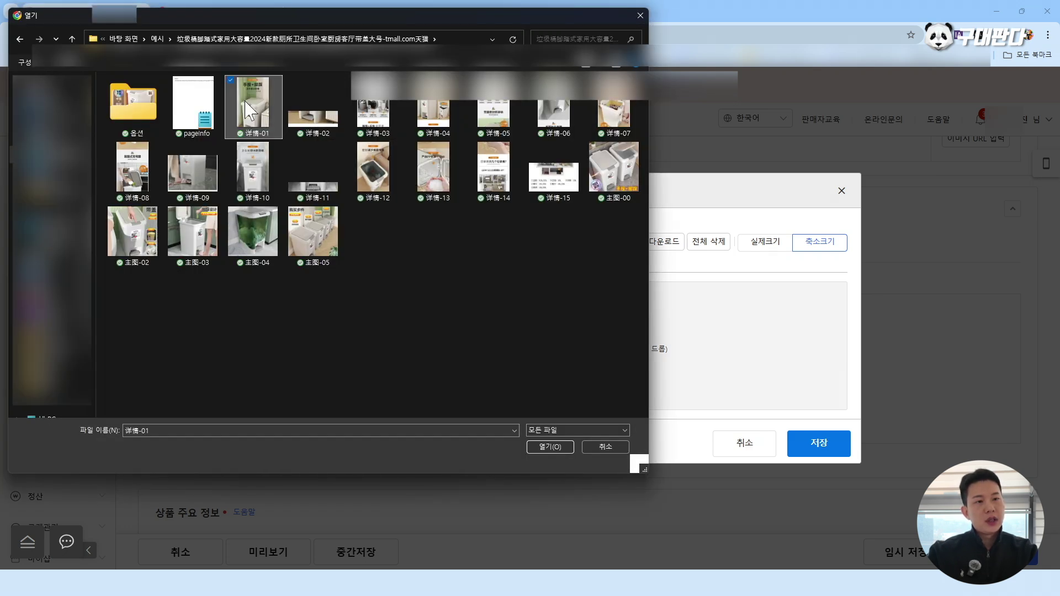
left_click(315, 229, "shift")
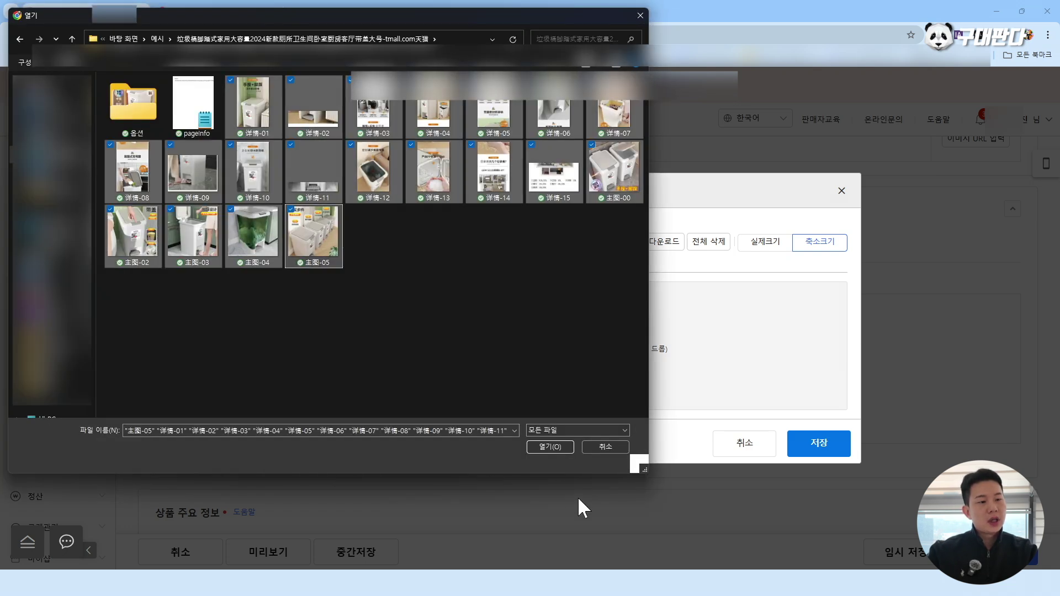
left_click(560, 446)
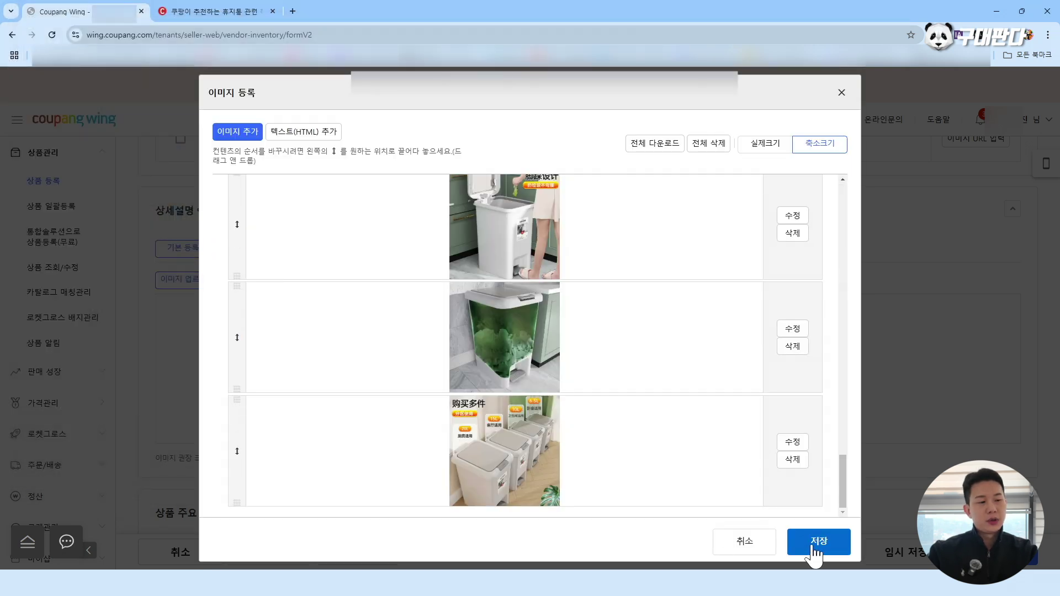
left_click(818, 541)
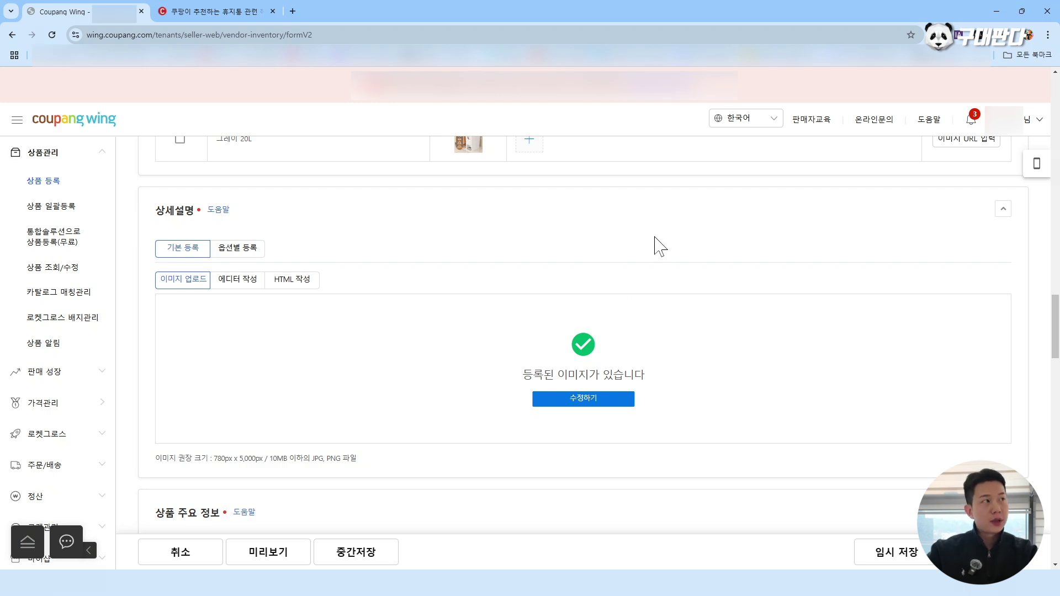
Copy the brand word 구테디 from the 노출상품명 for use in the 상품 주요 정보 section
scroll(658, 246, "down", 6)
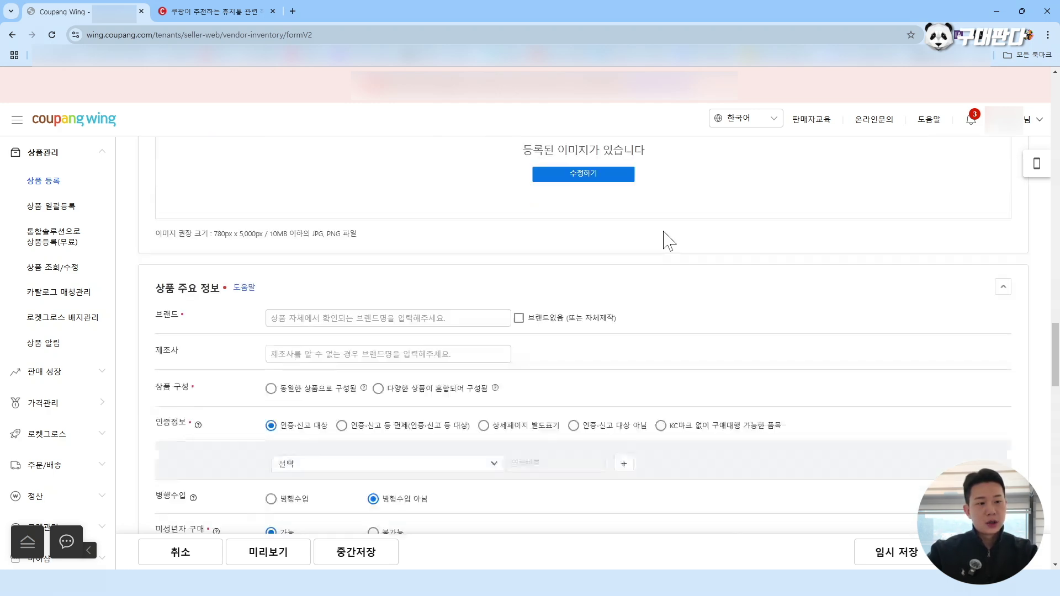
scroll(664, 239, "down", 1)
scroll(664, 239, "up", 1)
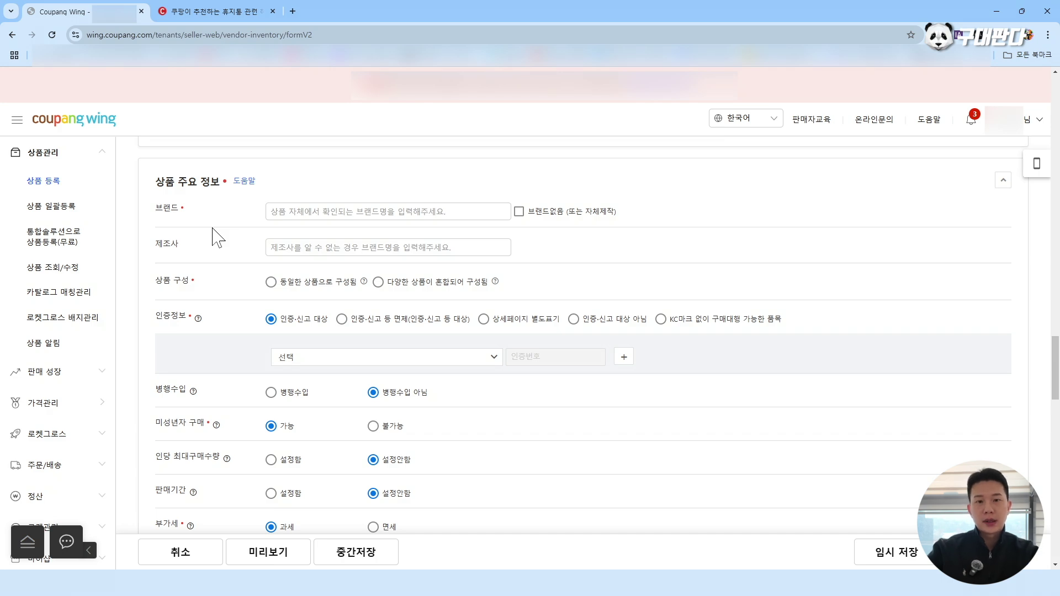
left_click(359, 212)
left_click_drag(1058, 358, 1036, 160)
scroll(1039, 163, "up", 4)
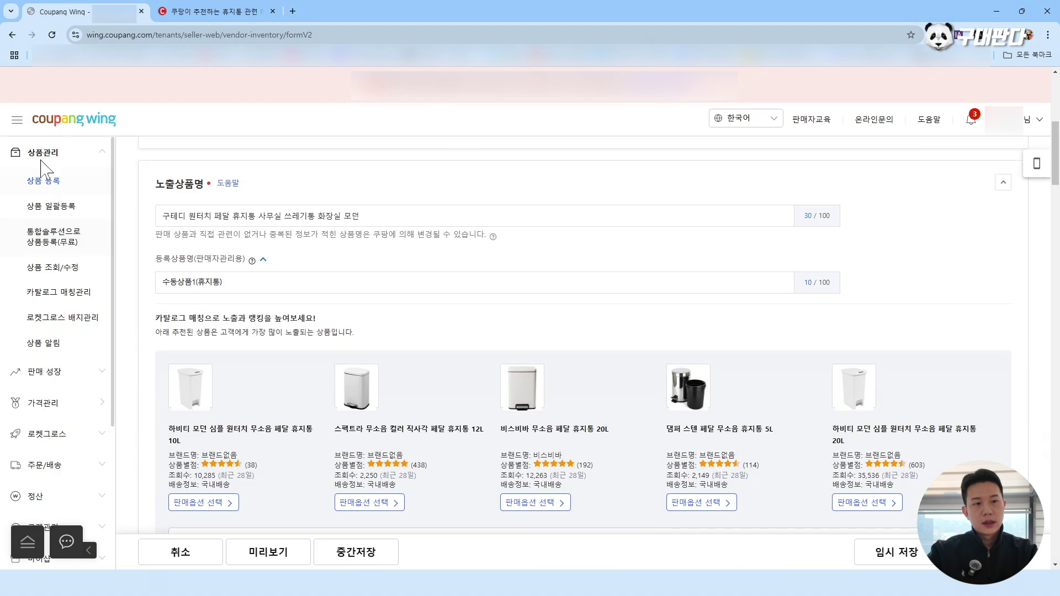
double_click(169, 216)
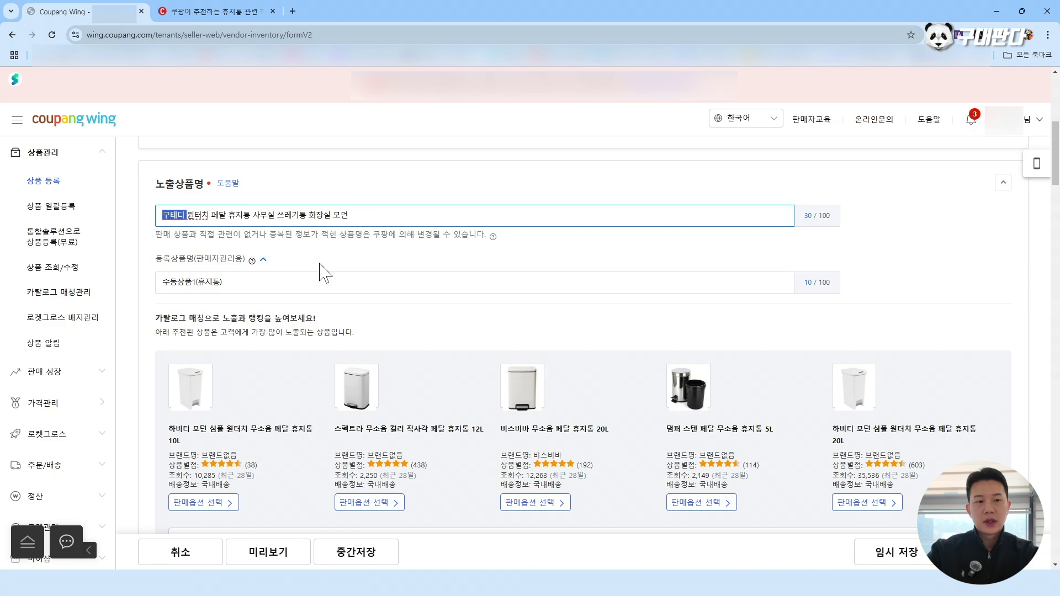
left_click_drag(187, 215, 142, 225)
key("ctrl+c")
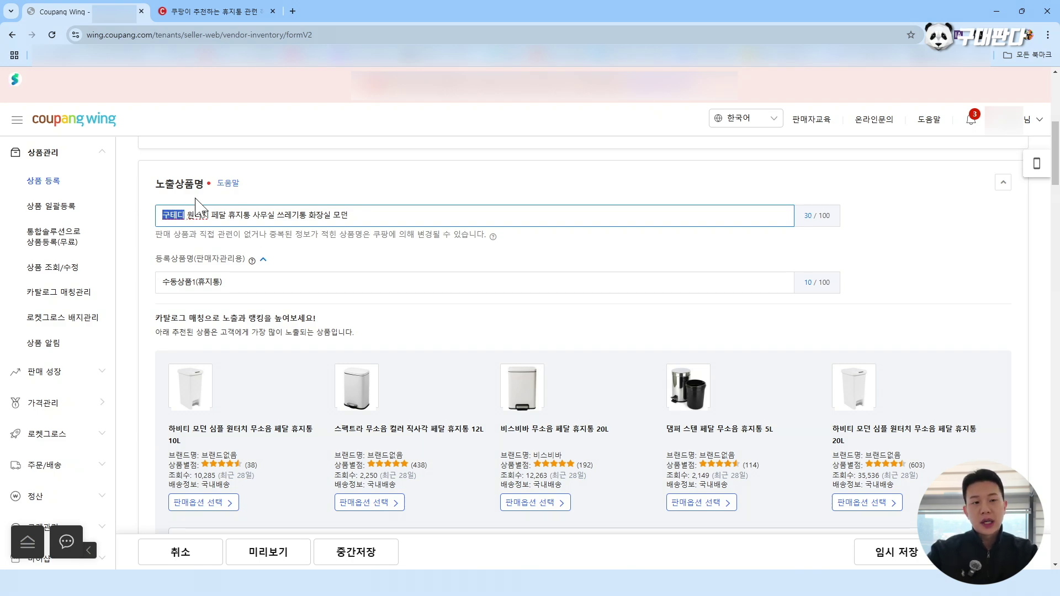
Set the 브랜드 in 상품 주요 정보 to the directly entered value 구테디
left_click_drag(1055, 149, 1025, 332)
scroll(1024, 331, "down", 4)
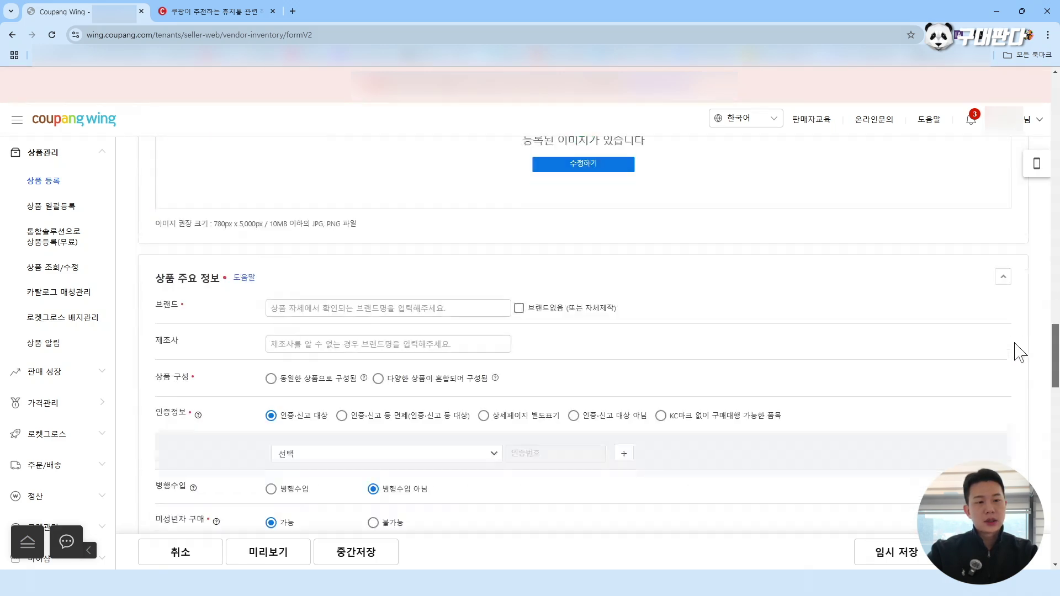
left_click(386, 277)
key("ctrl+v")
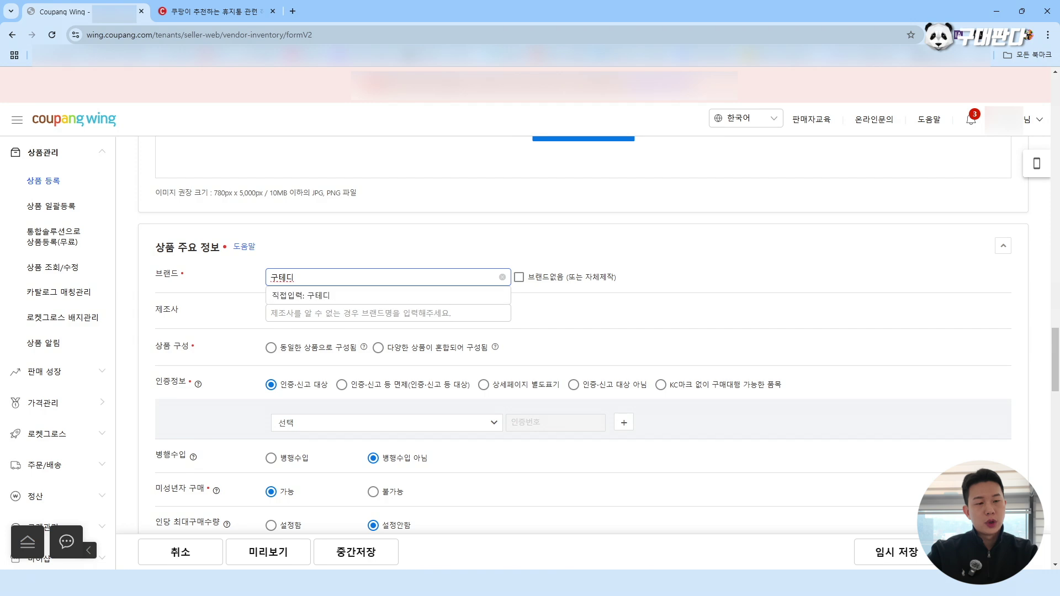
left_click(313, 297)
Enter 구테디 협력사 as the 제조사 and keep the 상품 주요 정보 section expanded
left_click(365, 336)
key("ctrl+v")
type("g")
key("BackSpace")
type("협력")
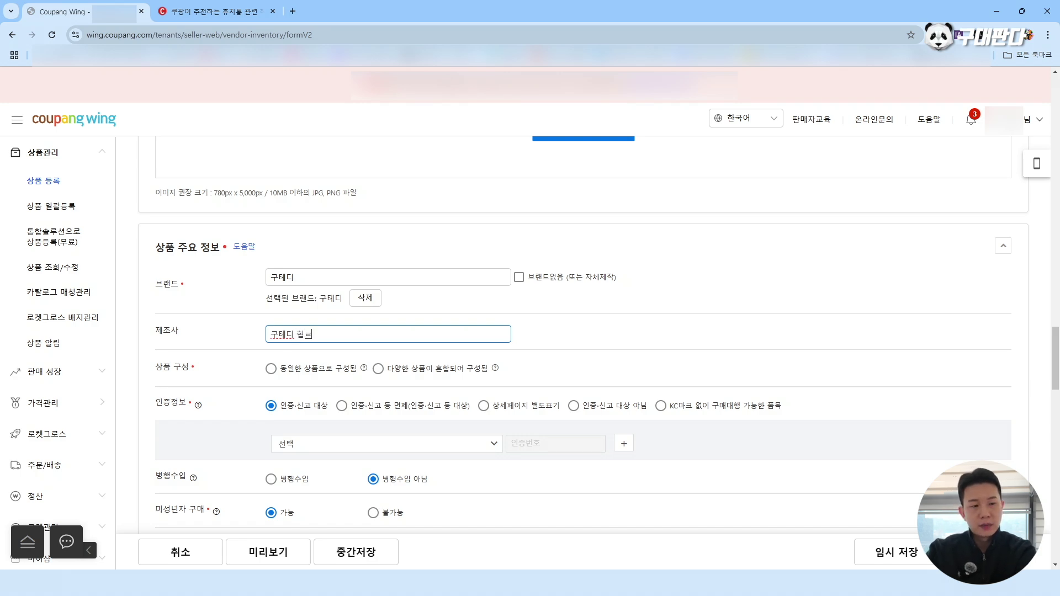
type("사")
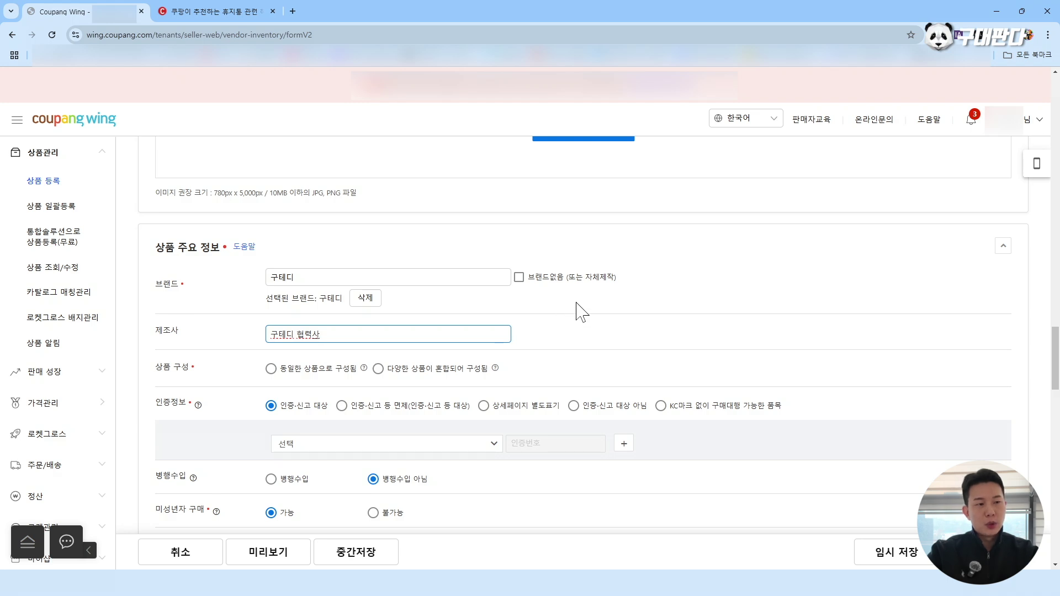
left_click(596, 327)
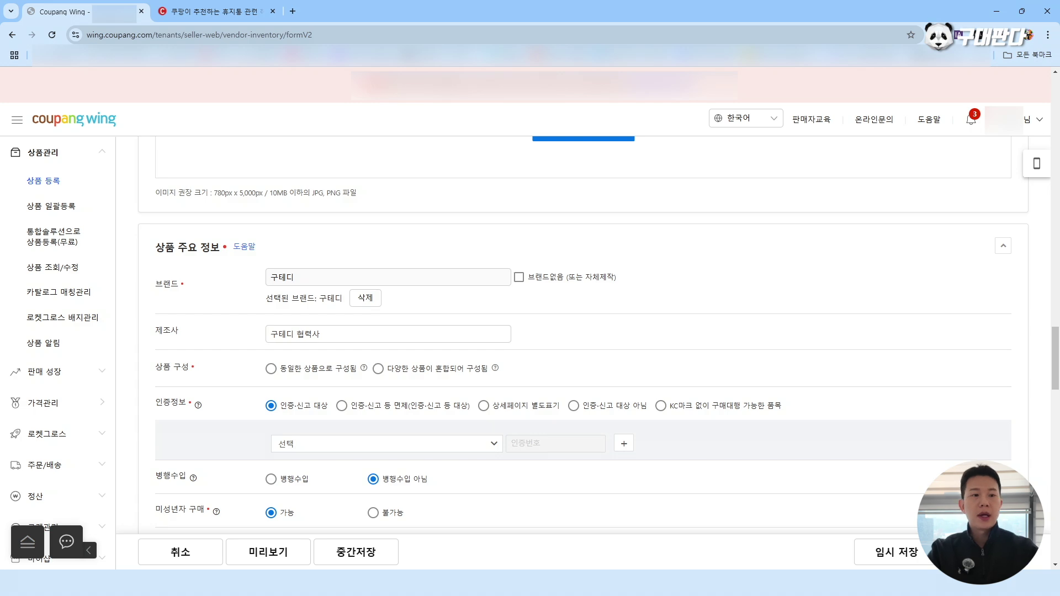
left_click(346, 259)
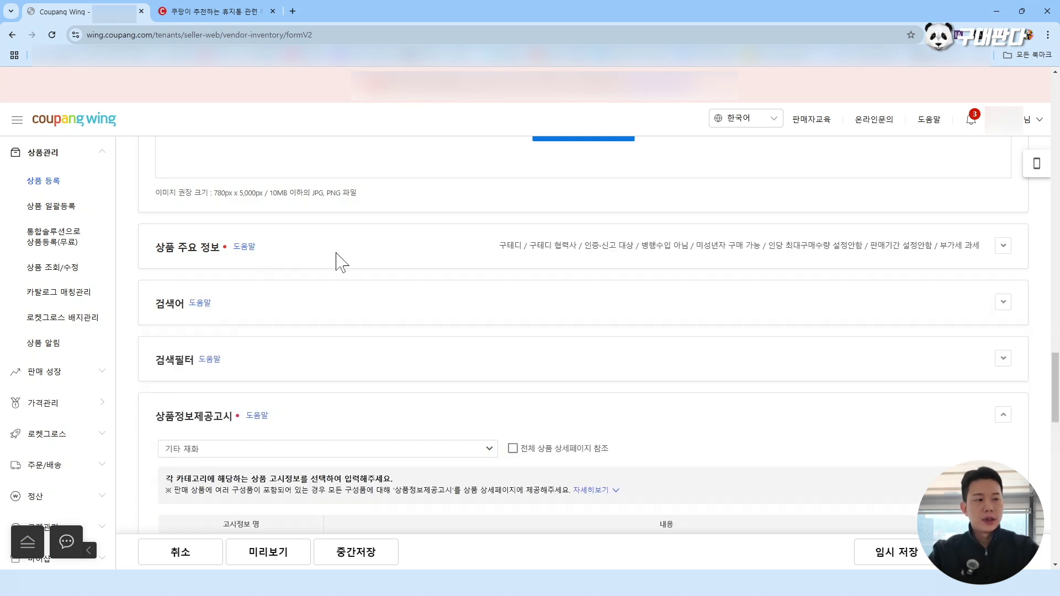
left_click(376, 255)
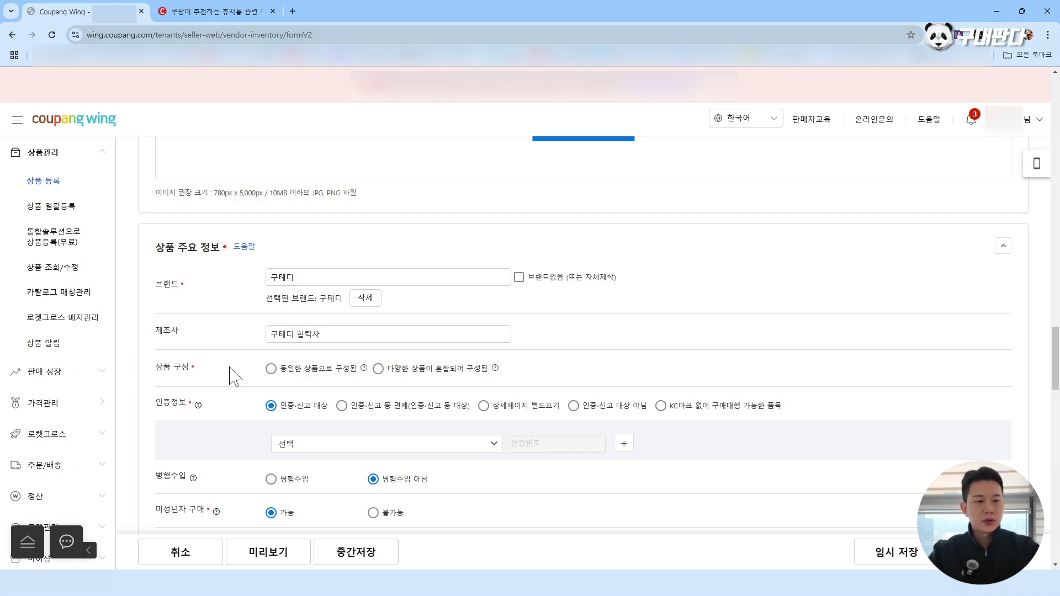
Set 상품 구성 to 동일한 상품으로 구성됨 and 인증정보 to KC마크 없이 구매대행 가능한 품목
left_click(271, 368)
scroll(274, 390, "down", 2)
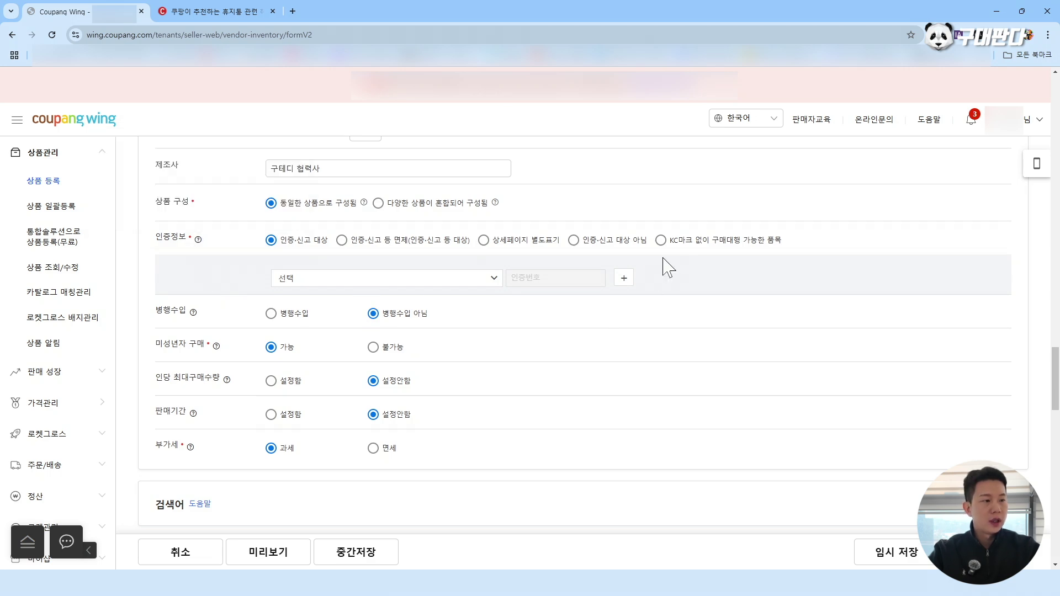
left_click(661, 243)
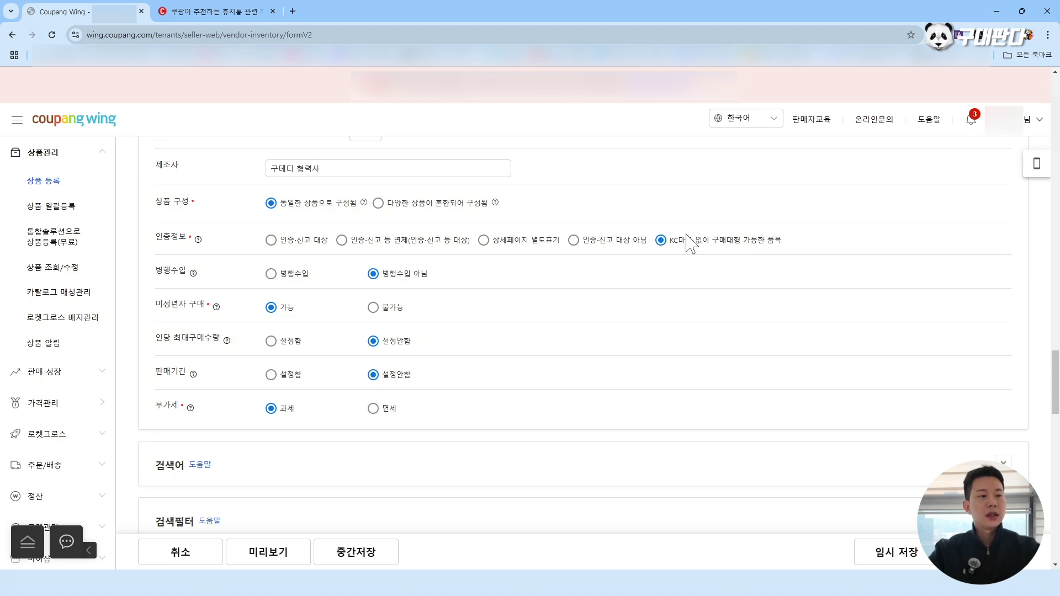
left_click(575, 241)
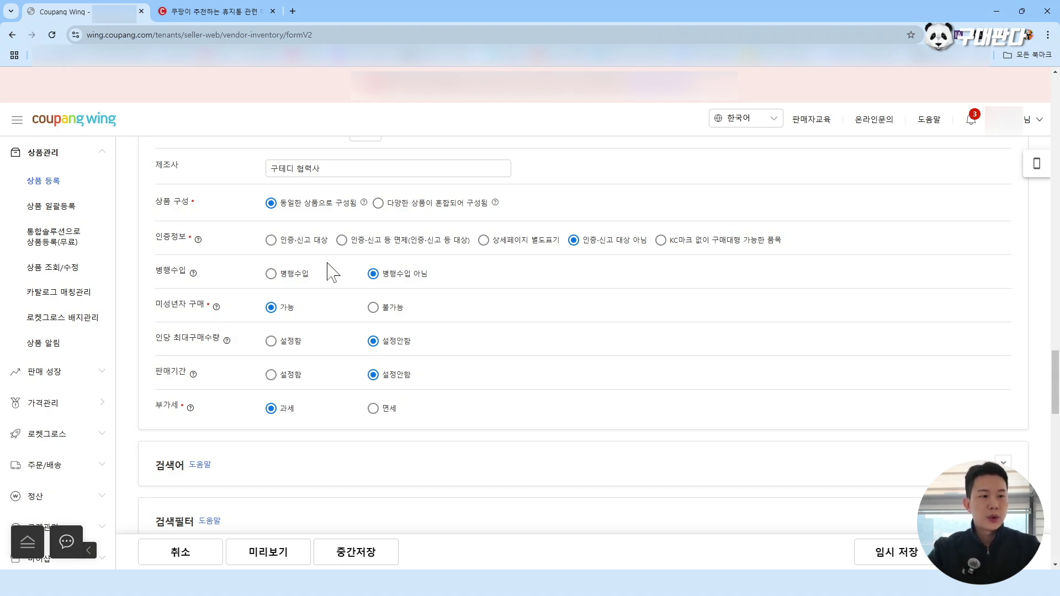
left_click(271, 240)
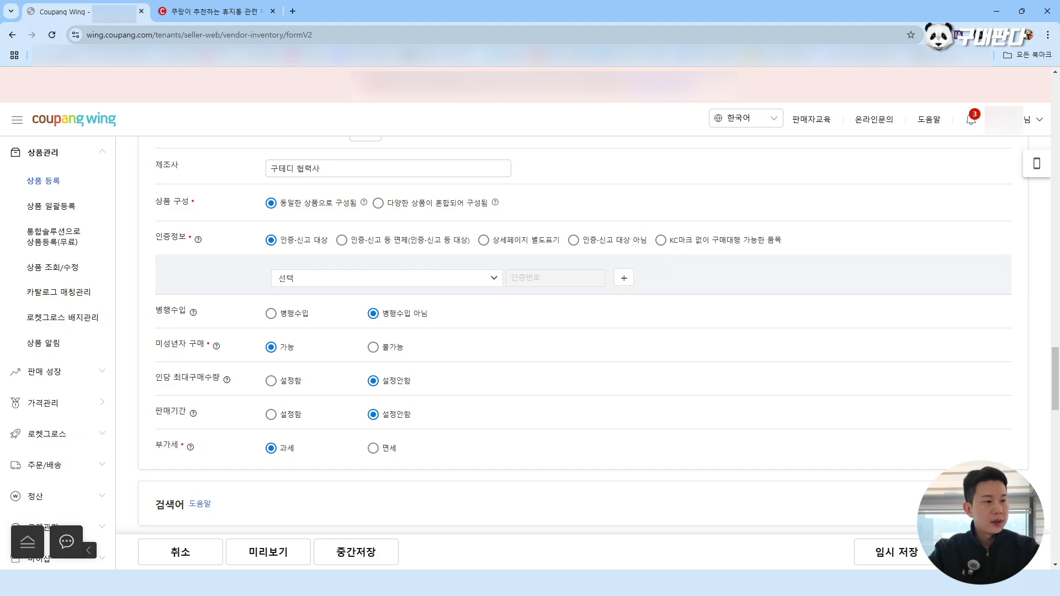
left_click(664, 242)
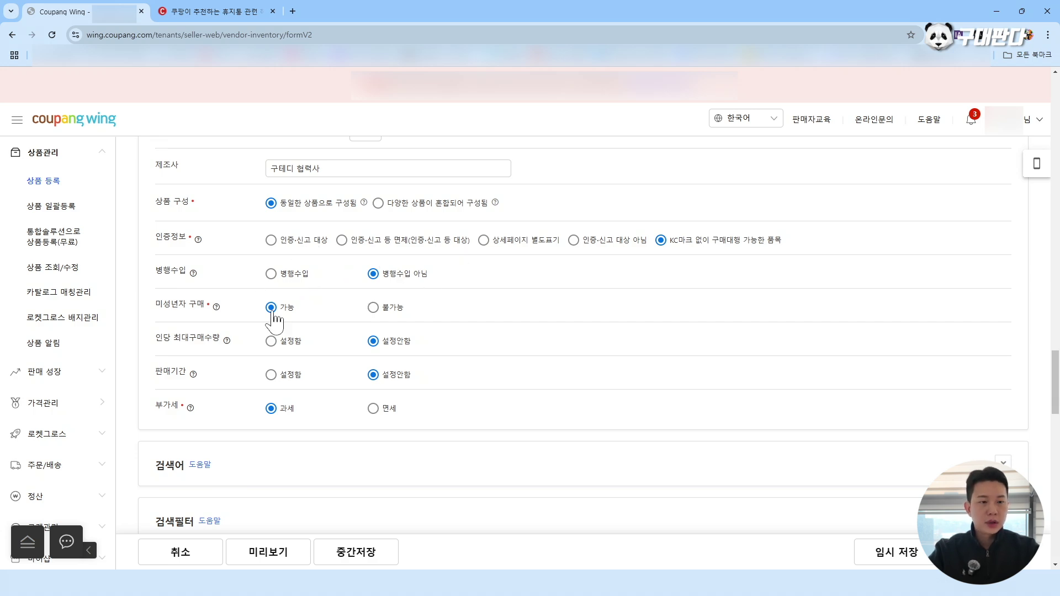
scroll(297, 287, "down", 1)
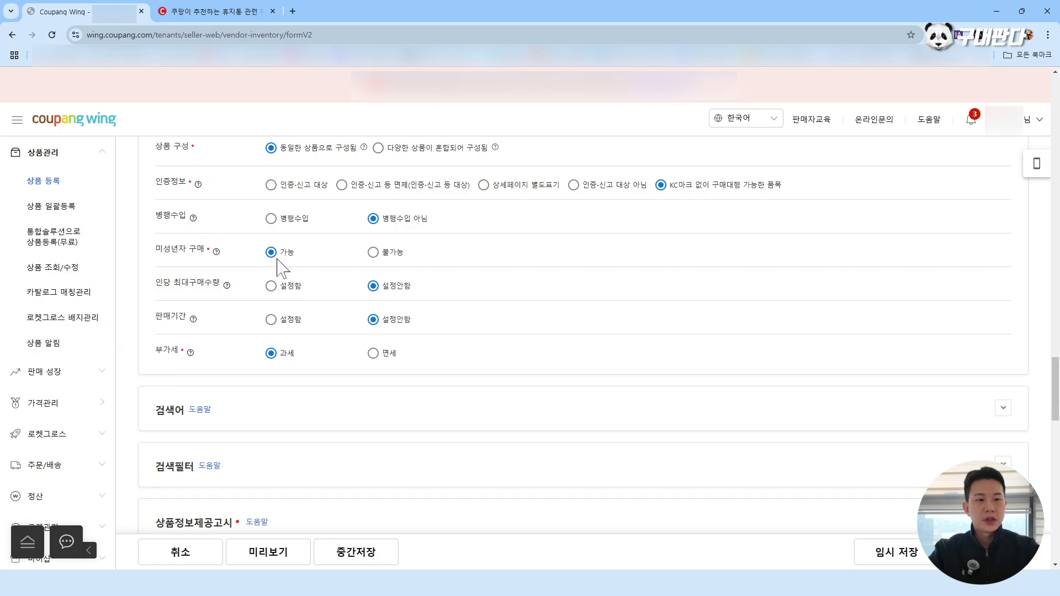
Keep the remaining 상품 주요 정보 defaults and expand the 검색어 section, ready for entry in the 태그 field
scroll(320, 264, "down", 1)
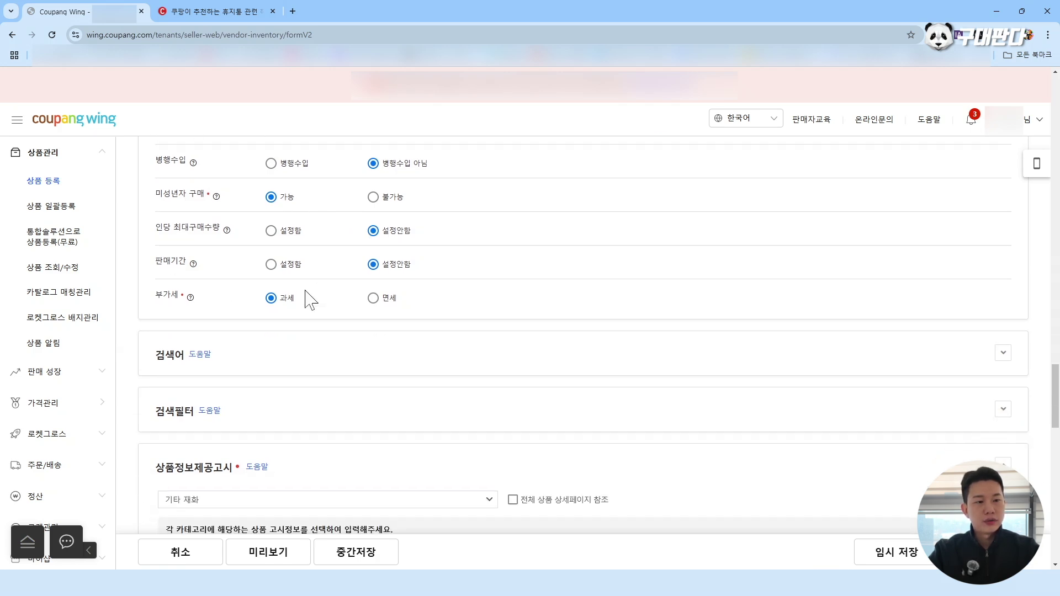
scroll(267, 296, "down", 2)
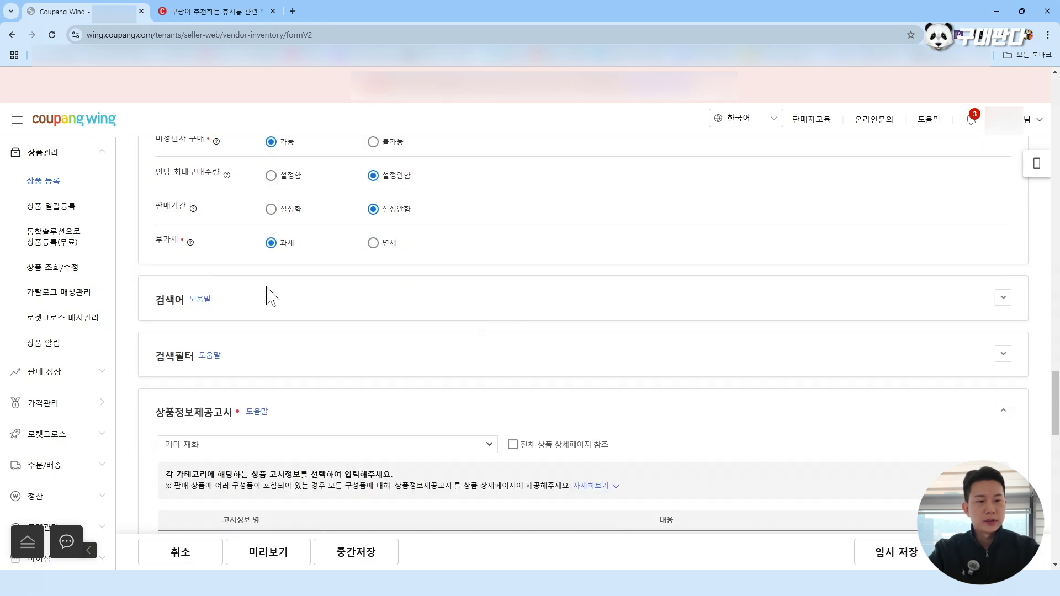
left_click(435, 261)
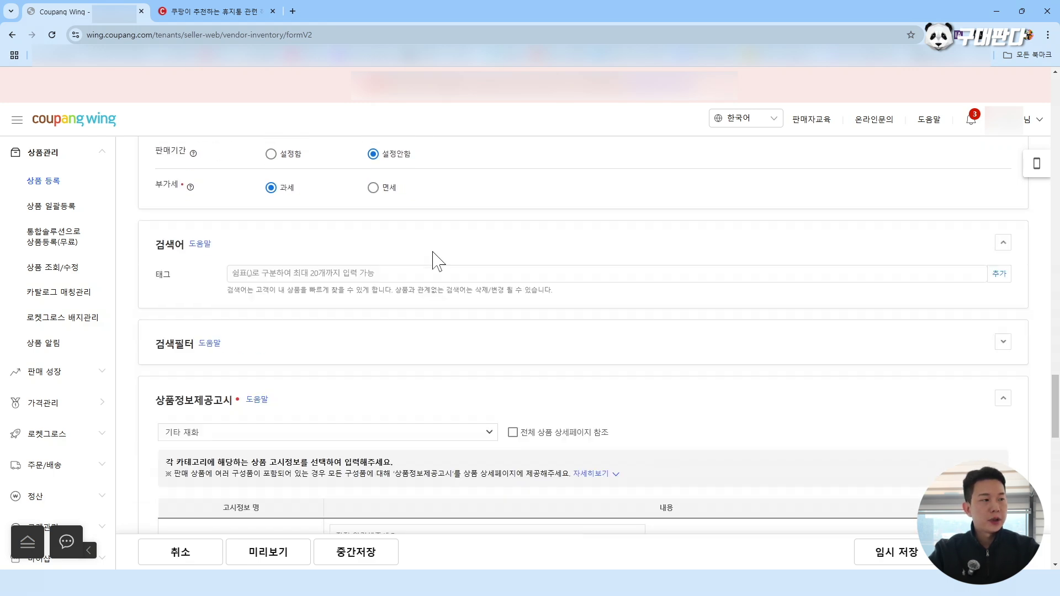
left_click(436, 274)
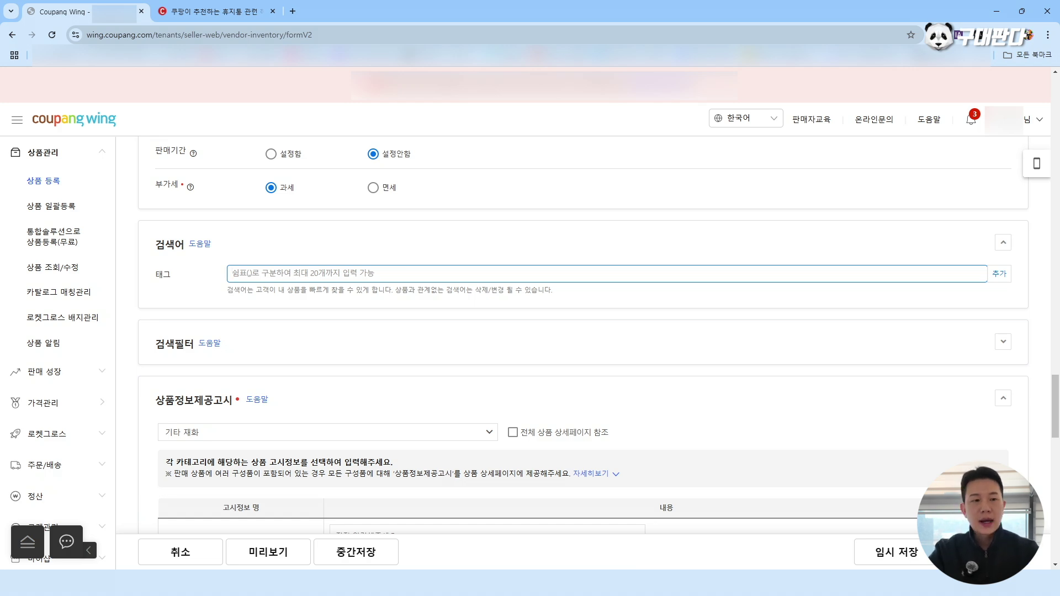
Try adding 무소음 to the end of the 노출상품명
left_click_drag(1057, 378, 1058, 123)
left_click(349, 283)
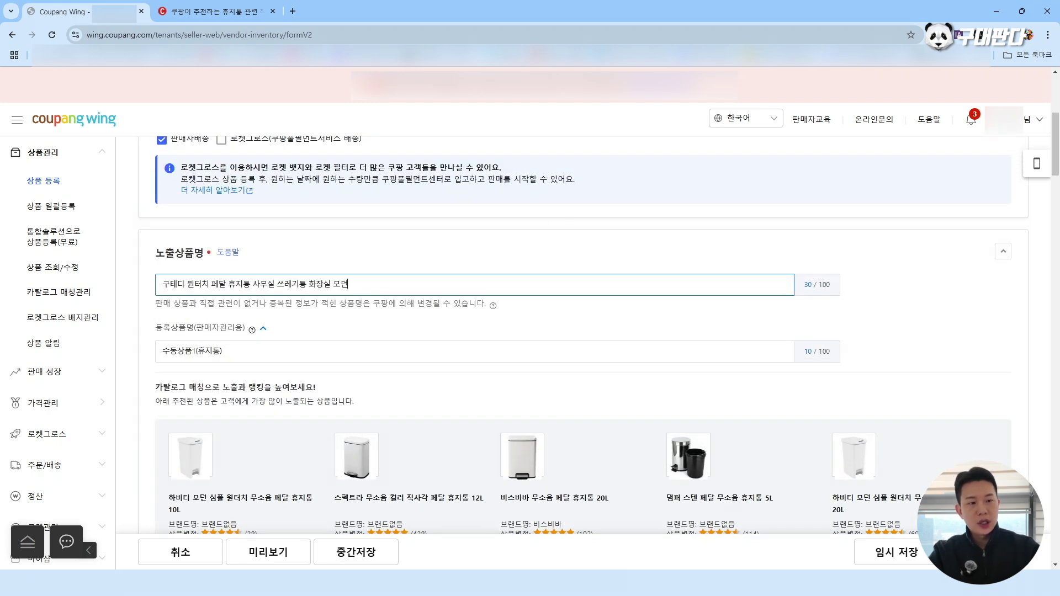
type("무소음")
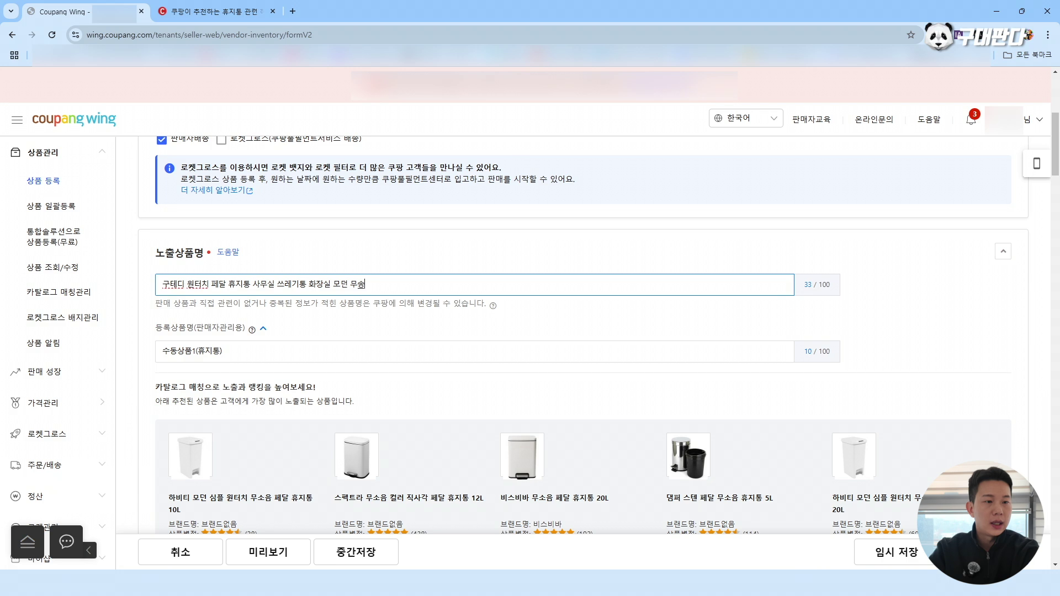
key("BackSpace")
key("BackSpace")
key("BackSpace")
key("BackSpace")
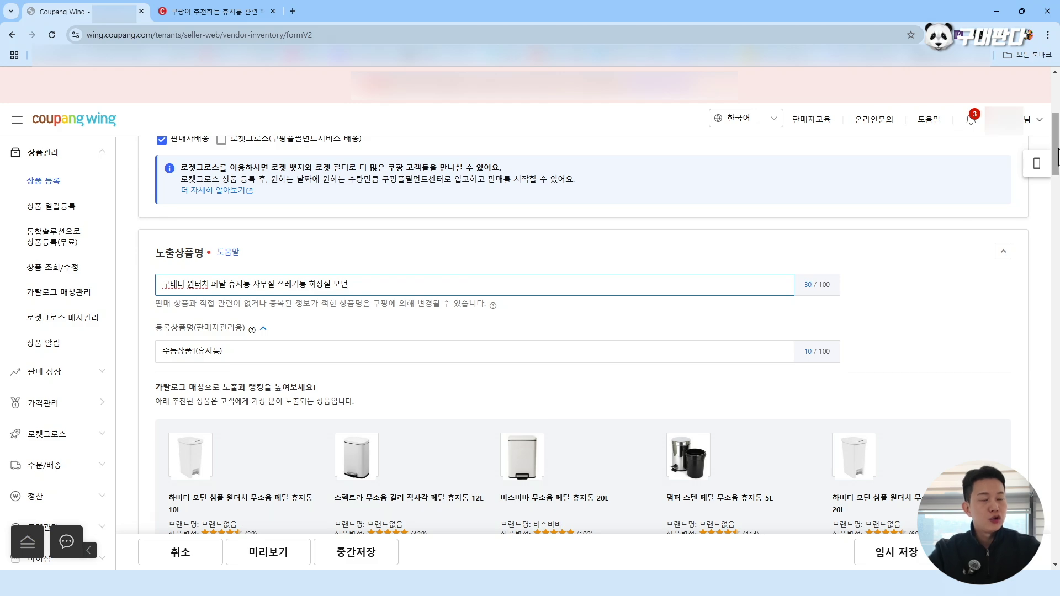
Enter 무소음 followed by a comma as a 태그 in the 검색어 section
left_click_drag(1059, 149, 1049, 404)
left_click(256, 332)
type("ㅁㅜ소음,")
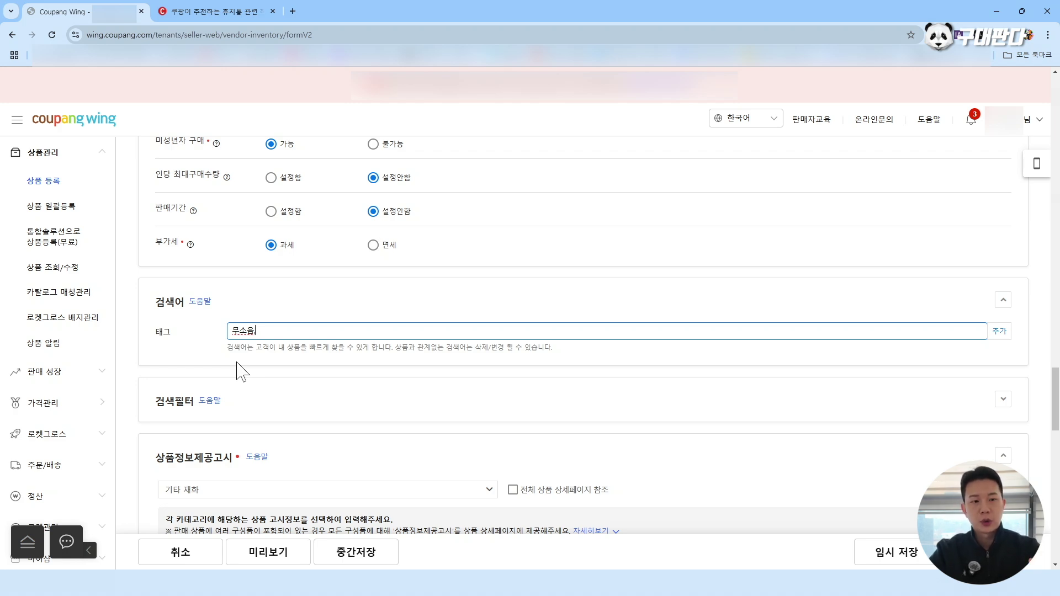
Switch to the Coupang search results for 휴지통 and examine the related search terms and autocomplete suggestions
left_click(243, 10)
scroll(411, 125, "up", 2)
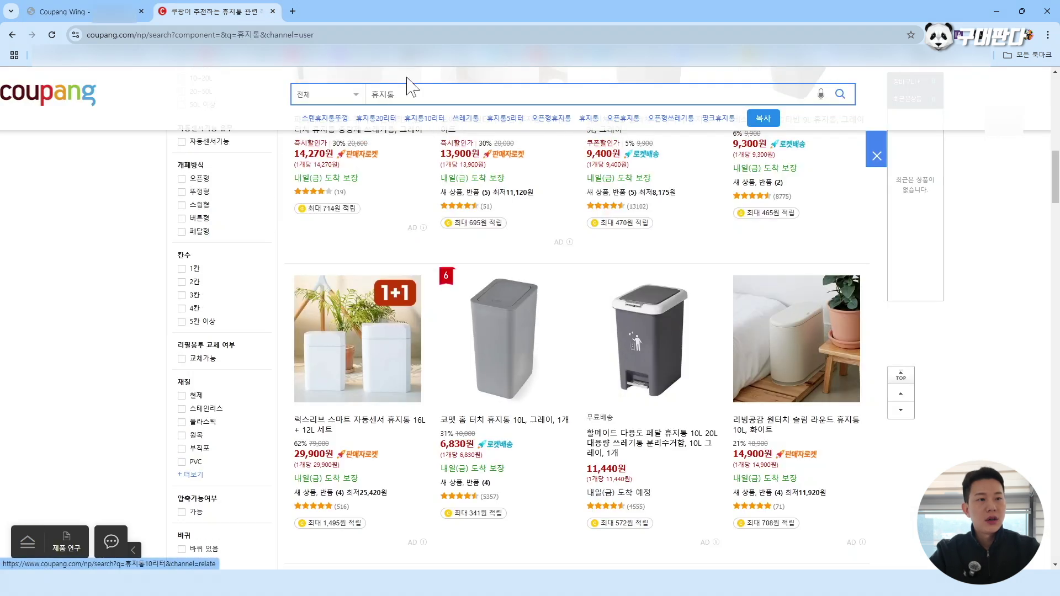
scroll(391, 135, "up", 8)
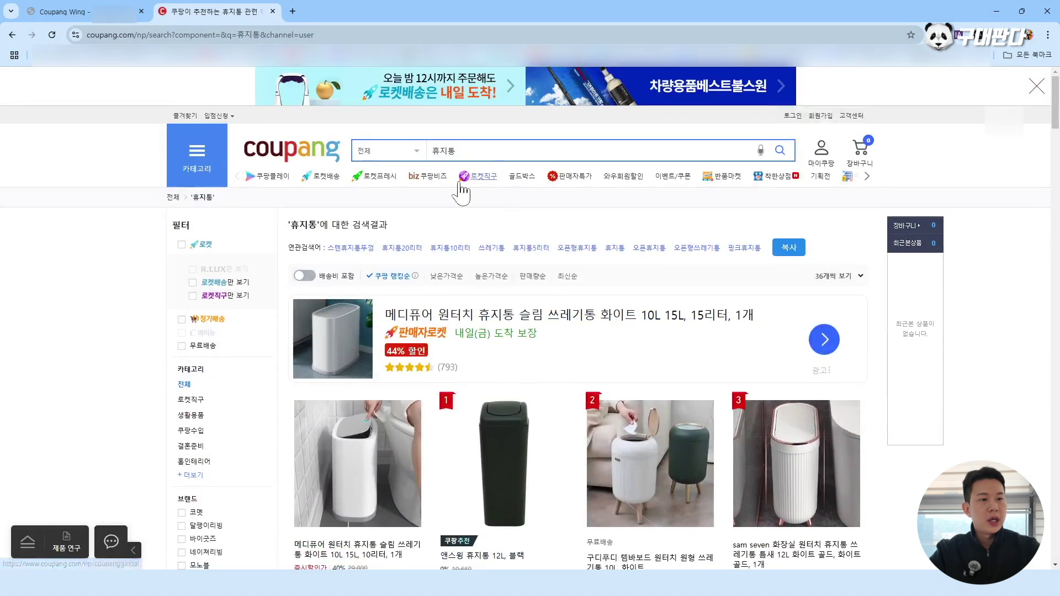
left_click_drag(294, 247, 733, 272)
left_click(721, 225)
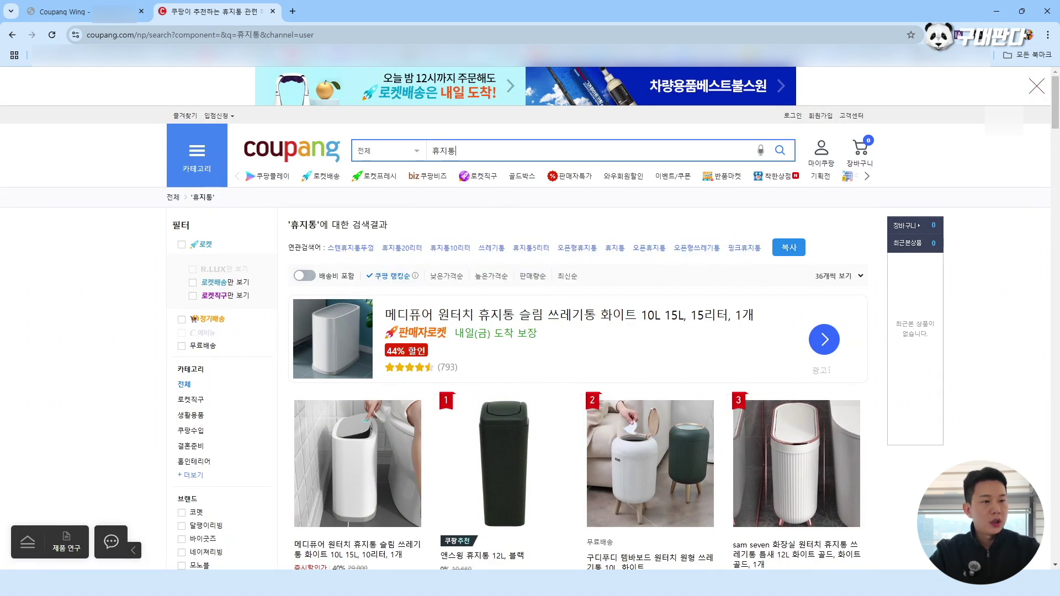
left_click(579, 157)
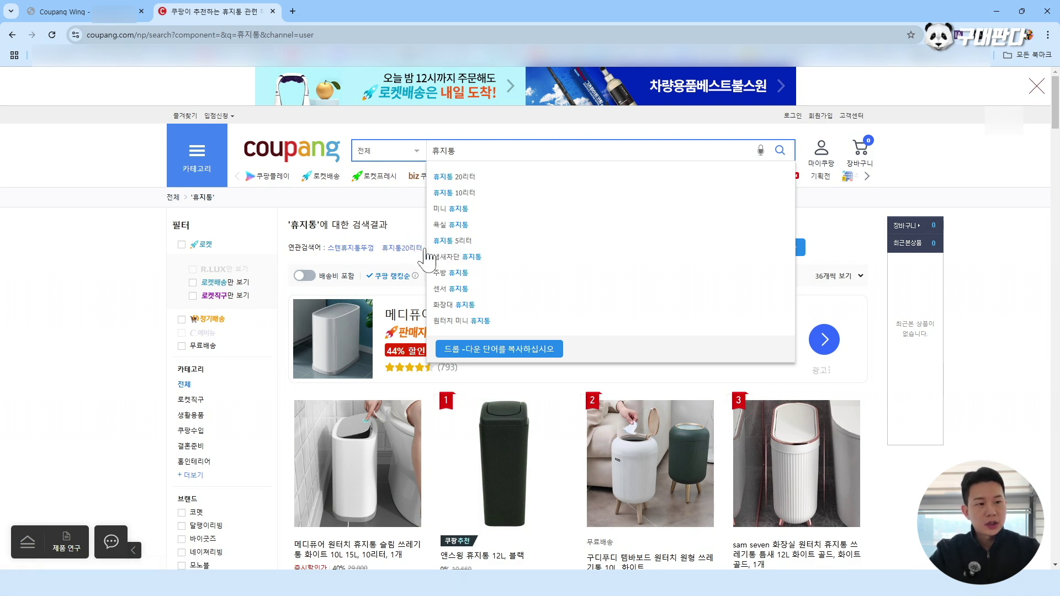
left_click(396, 240)
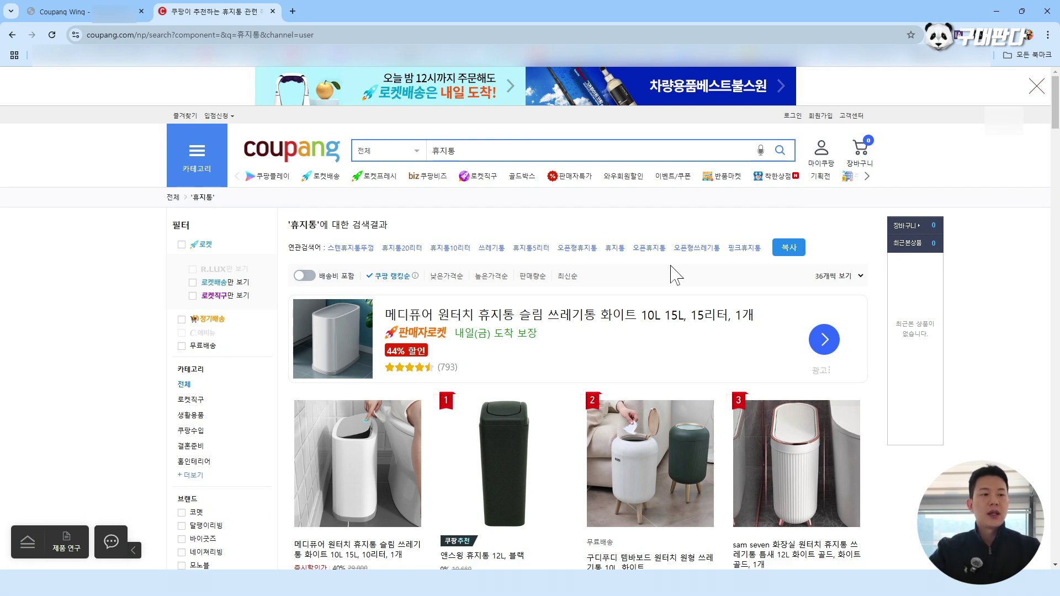
Return to Coupang Wing and clear the 무소음 entry from the 태그 field
left_click(92, 7)
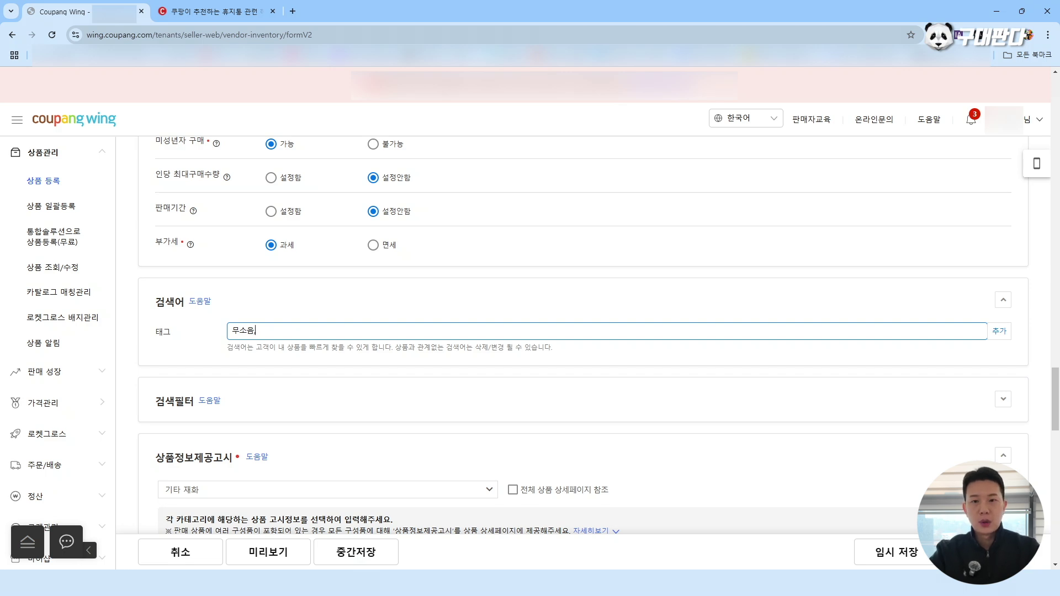
key("BackSpace")
key("BackSpace")
key("BackSpace")
key("BackSpace")
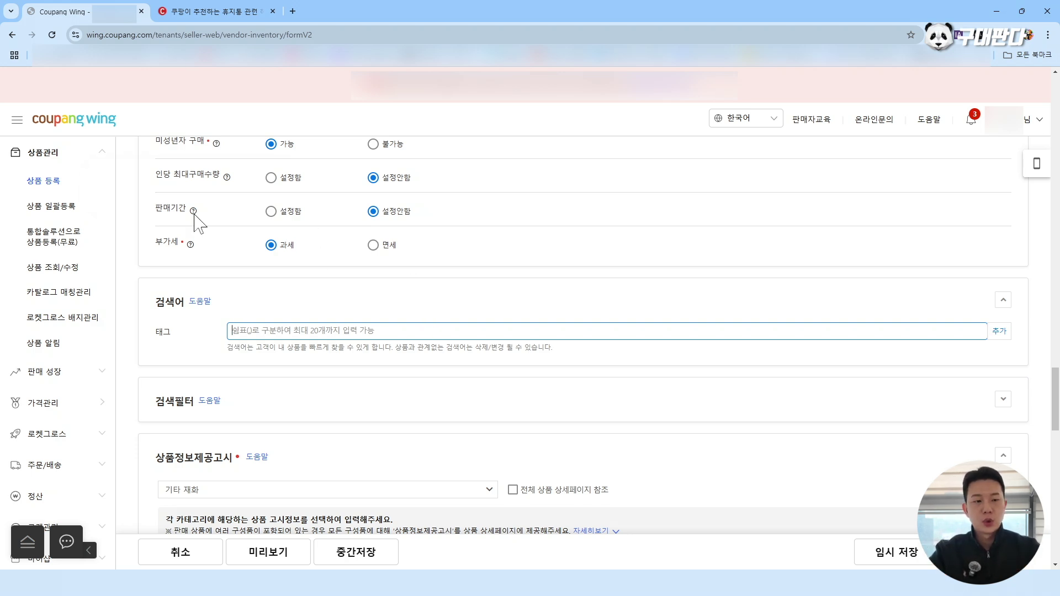
Copy the comma-separated keyword list, from 페달휴지통20l to 인테리어, from 휴지통.txt into the 태그 field
mouse_move(713, 583)
left_click(750, 544)
left_click(504, 227)
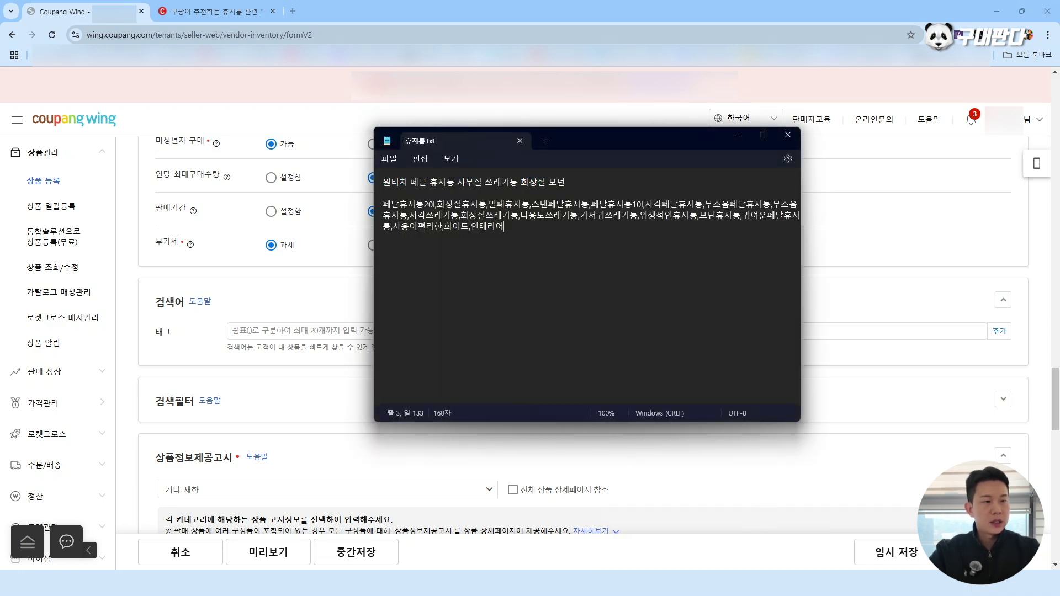
left_click_drag(505, 227, 379, 204)
key("ctrl+c")
left_click(328, 264)
key("ctrl+v")
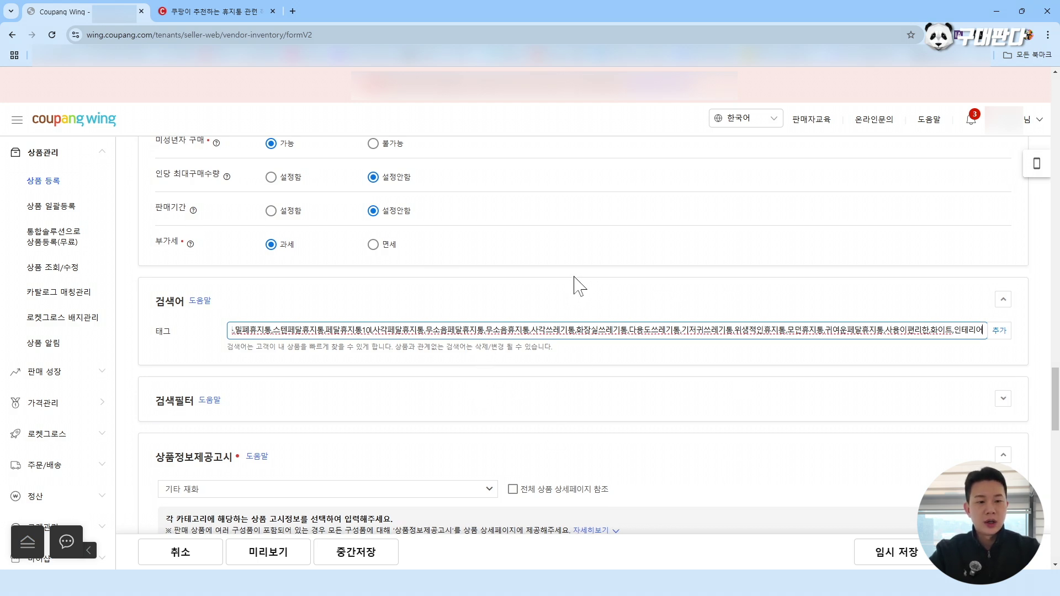
Expand the 검색필터 section to show the 휴지통 filter attributes for each option
scroll(577, 286, "down", 3)
left_click(347, 246)
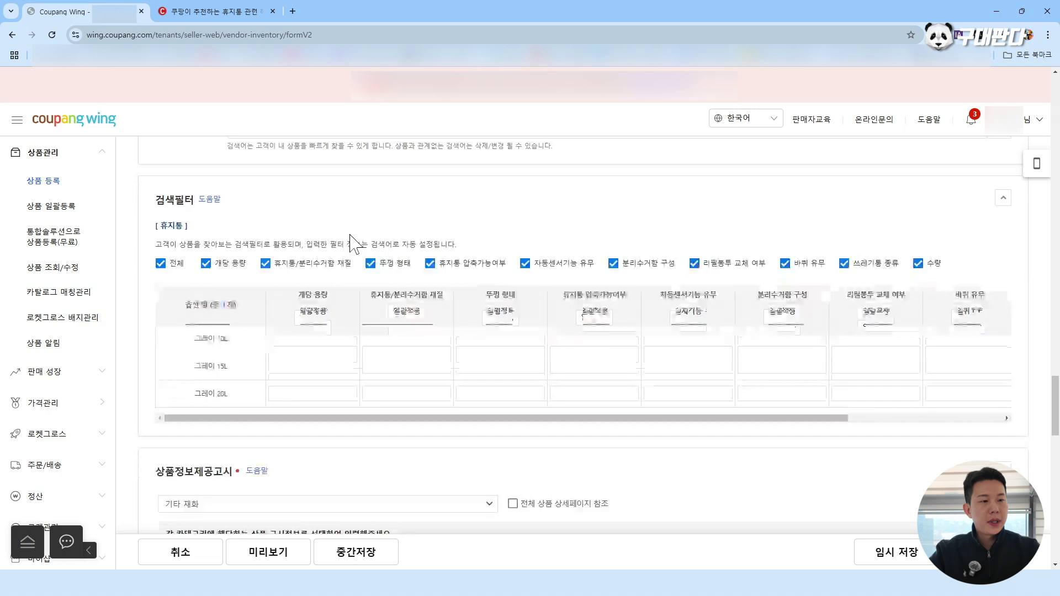
scroll(357, 240, "down", 1)
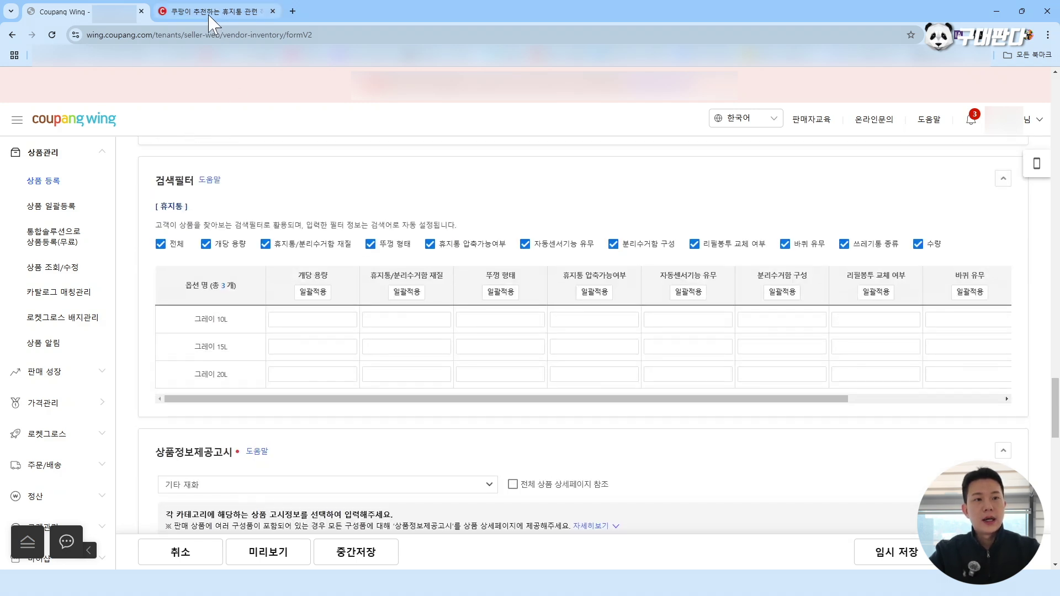
Switch to the Coupang results for 휴지통 and filter them by 새 상품, a 개당 용량 of 10~20L and the 뚜껑형 개폐방식
mouse_move(212, 22)
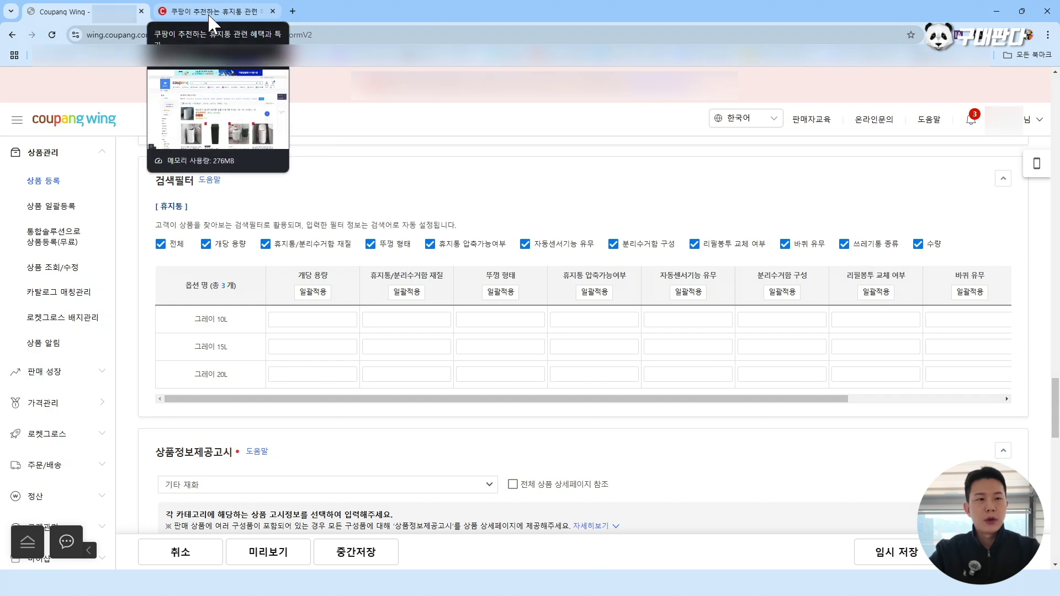
left_click(219, 12)
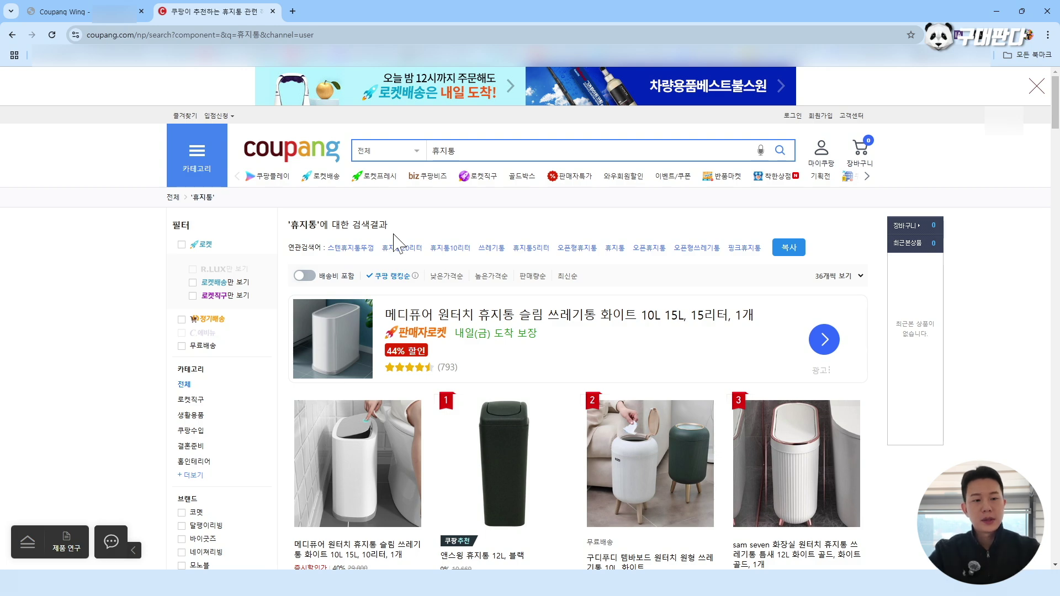
scroll(277, 267, "down", 3)
scroll(244, 267, "down", 2)
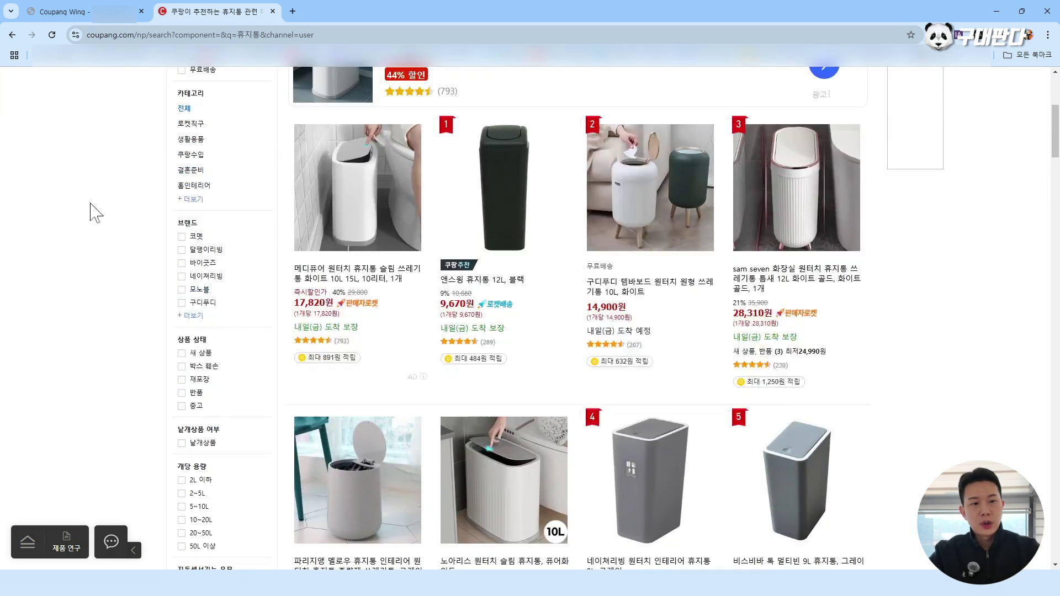
left_click(202, 356)
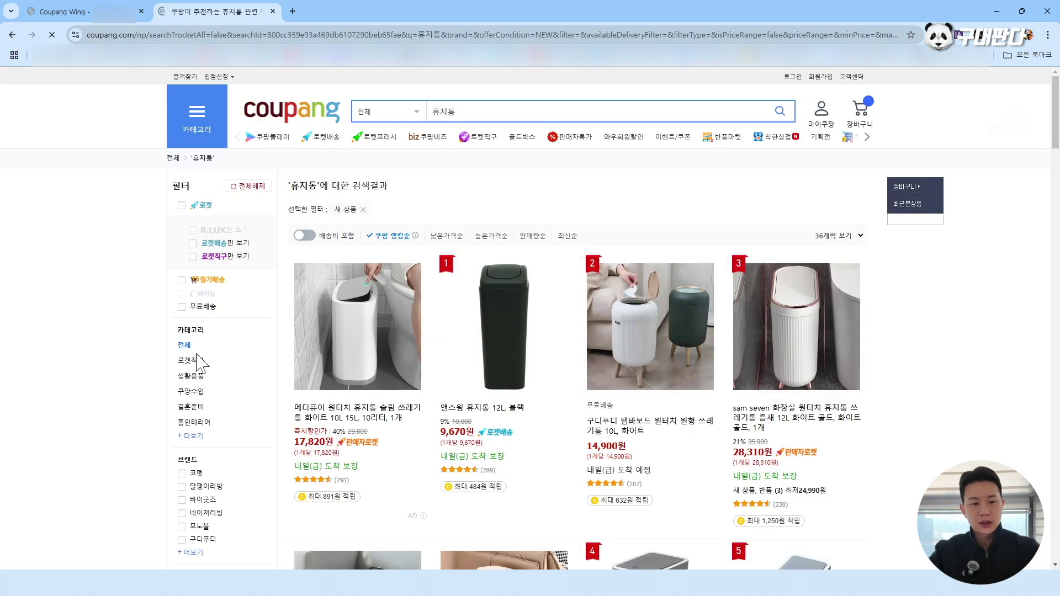
scroll(217, 358, "down", 6)
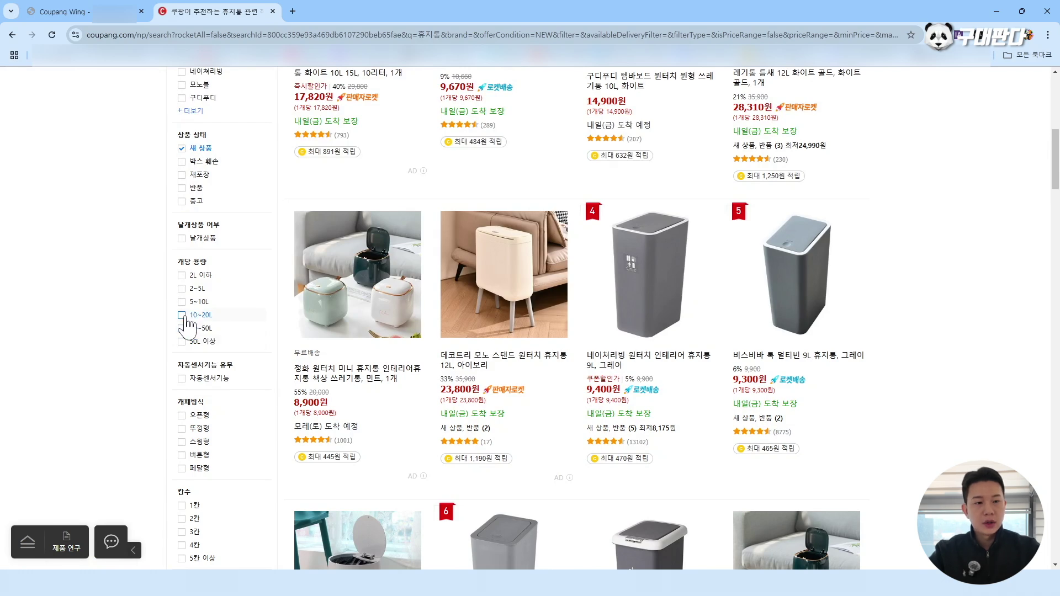
left_click(186, 317)
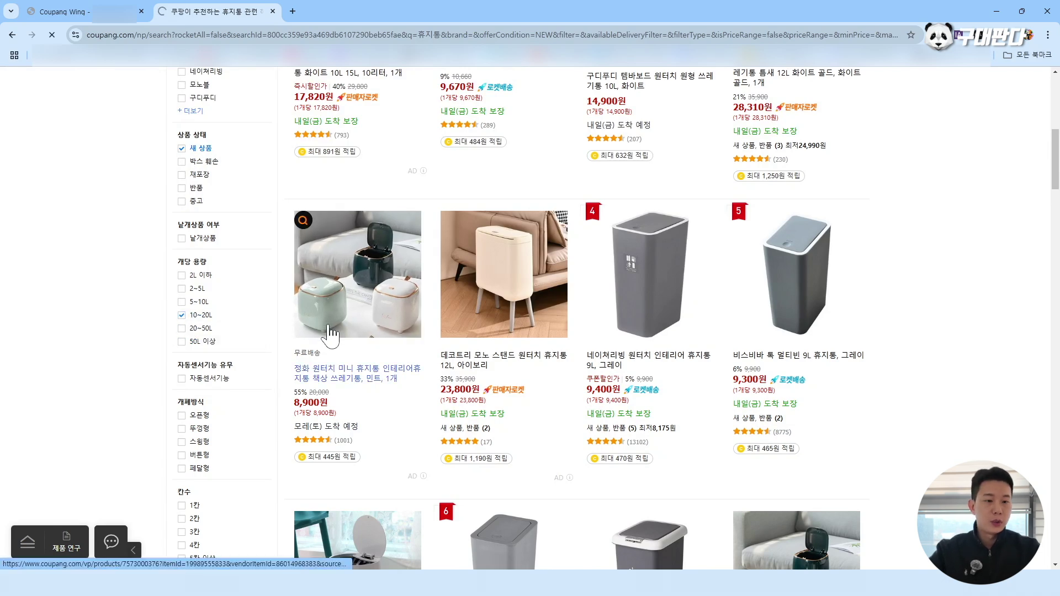
scroll(275, 302, "down", 6)
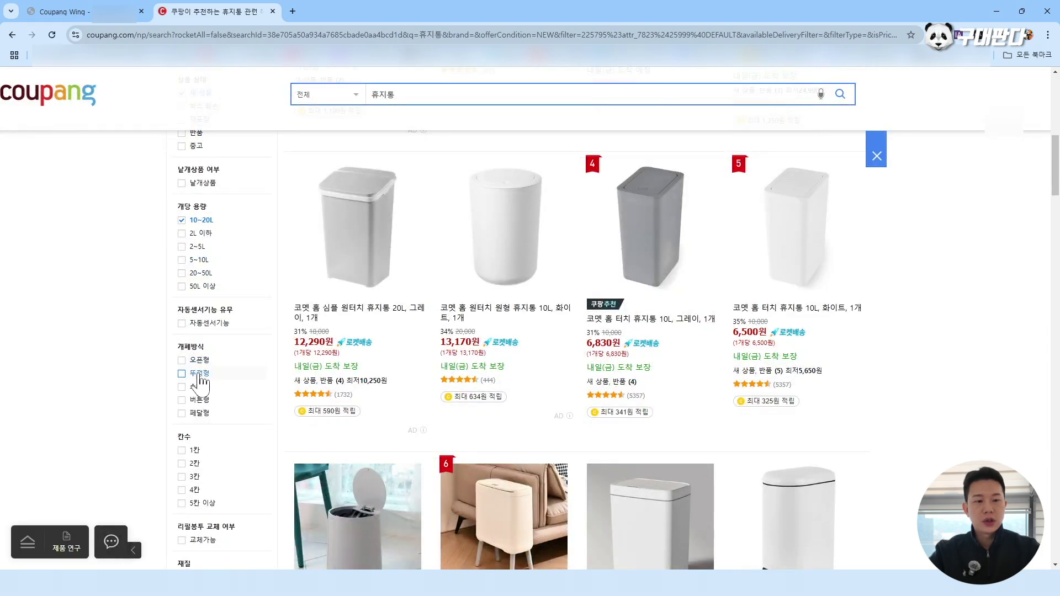
left_click(200, 376)
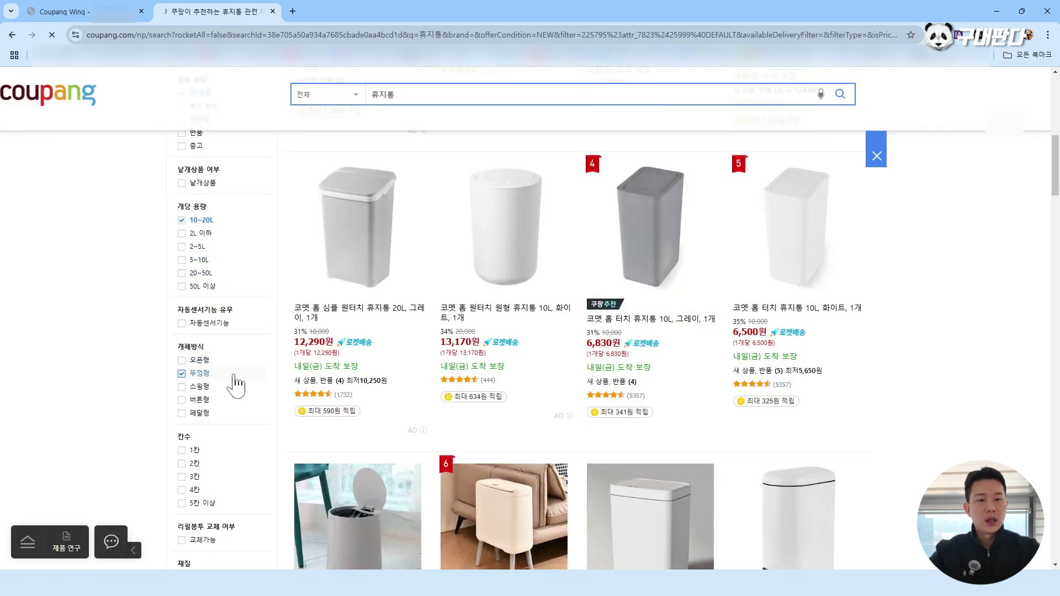
scroll(442, 320, "down", 3)
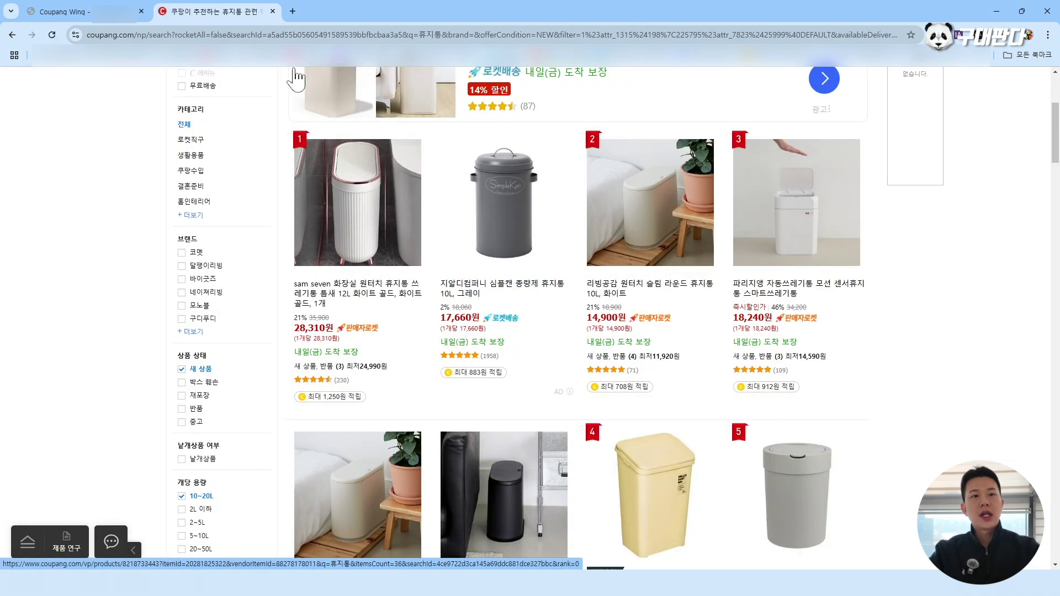
Return to Coupang Wing, deselect all 검색필터 attributes and enable only 개당 용량
left_click(83, 12)
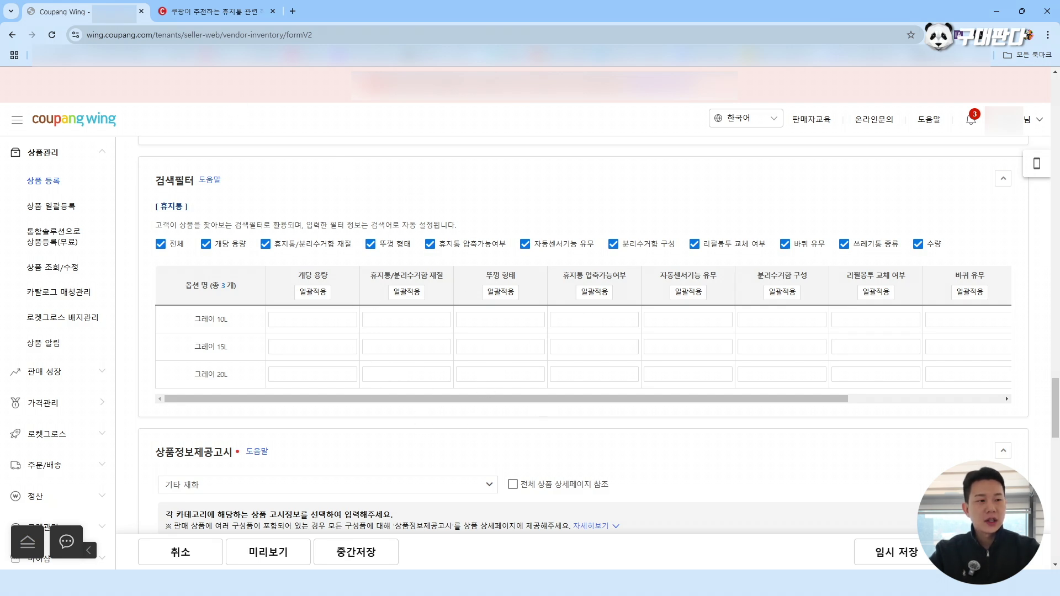
left_click(162, 245)
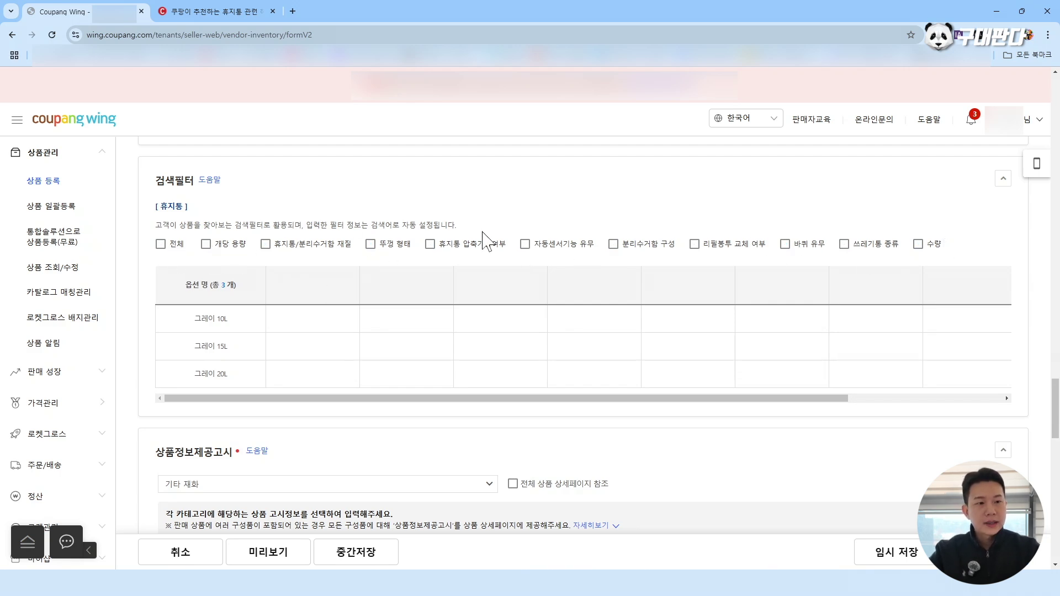
left_click(210, 248)
left_click(312, 319)
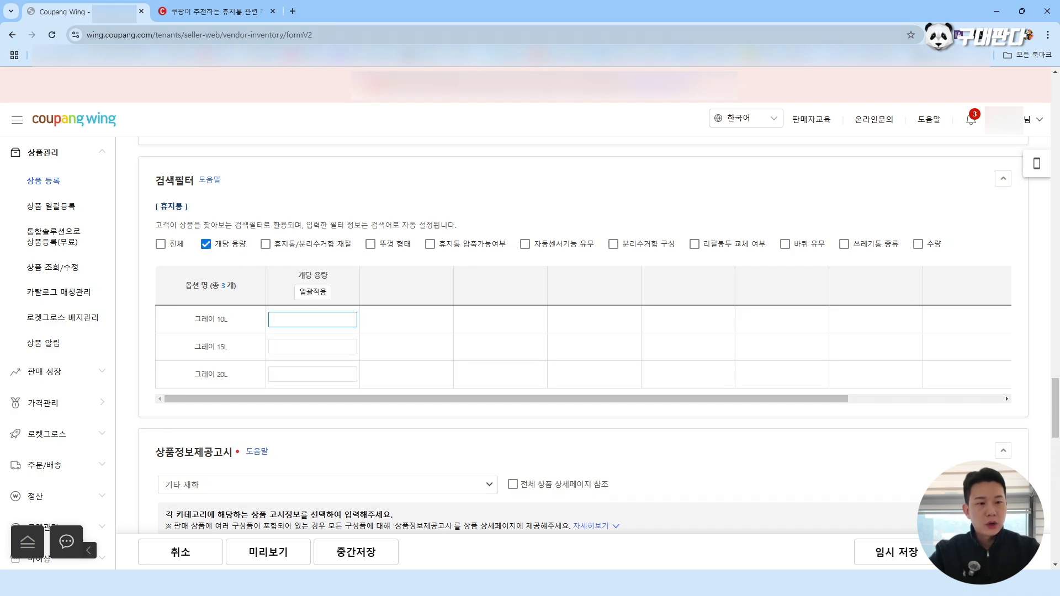
Enable the 휴지통/분리수거함 재질 search filter and set it to 플라스틱 for the 10L, 15L and 20L options
left_click(265, 244)
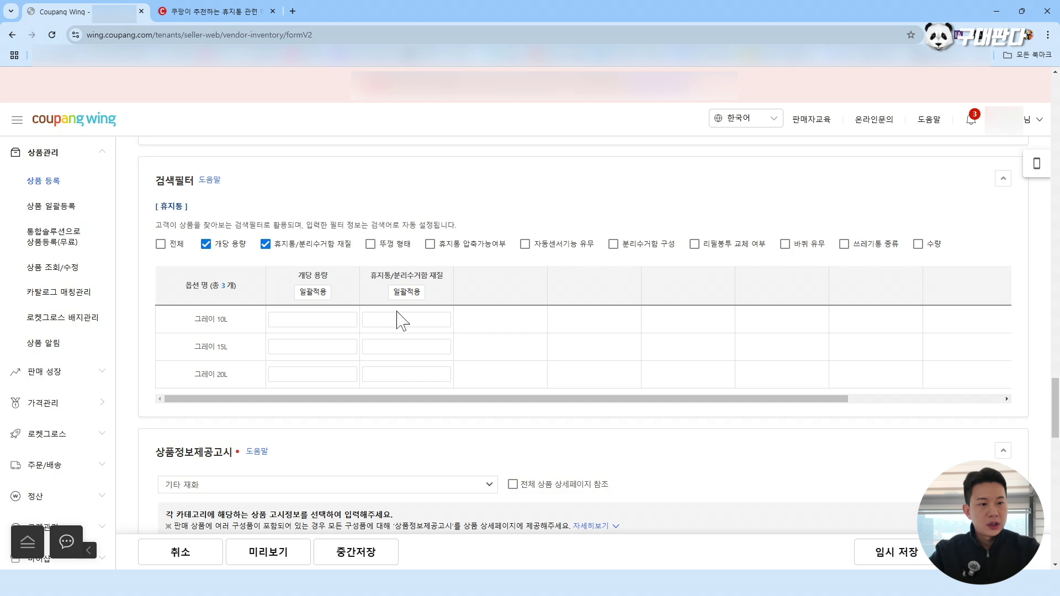
left_click(403, 320)
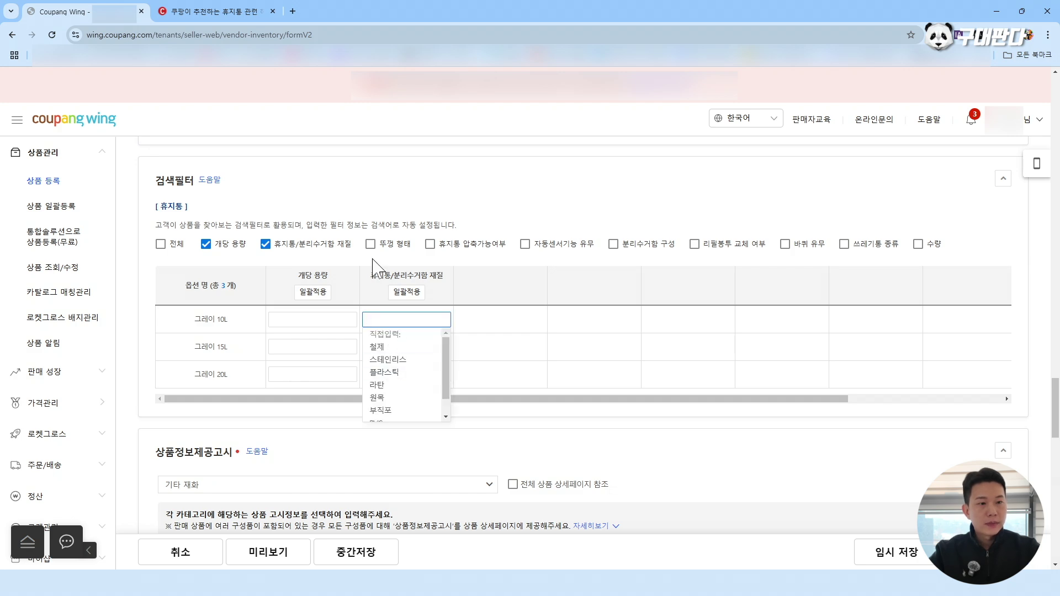
left_click(270, 249)
left_click(270, 250)
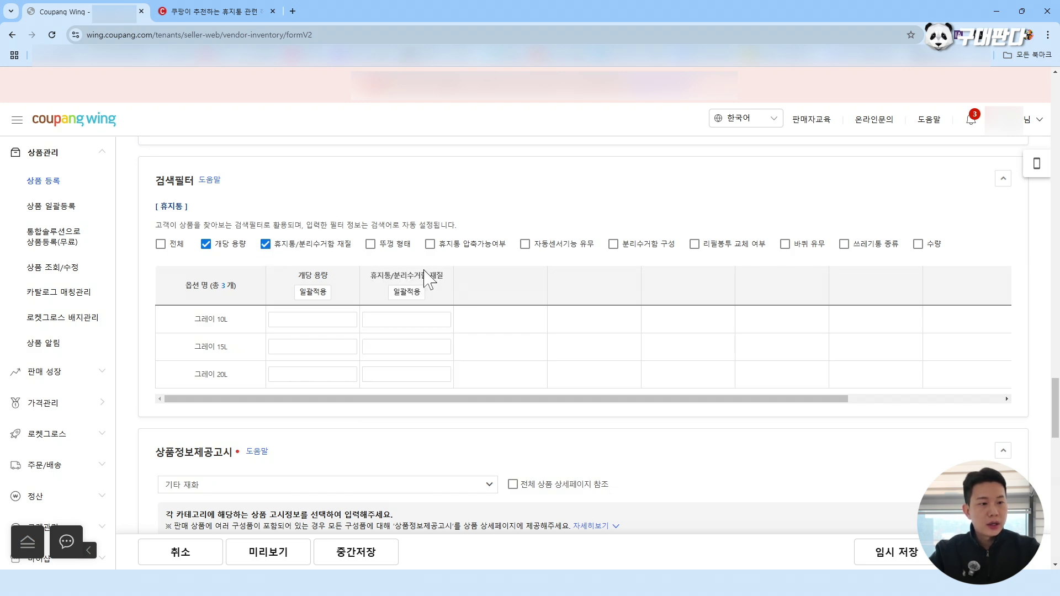
left_click(313, 319)
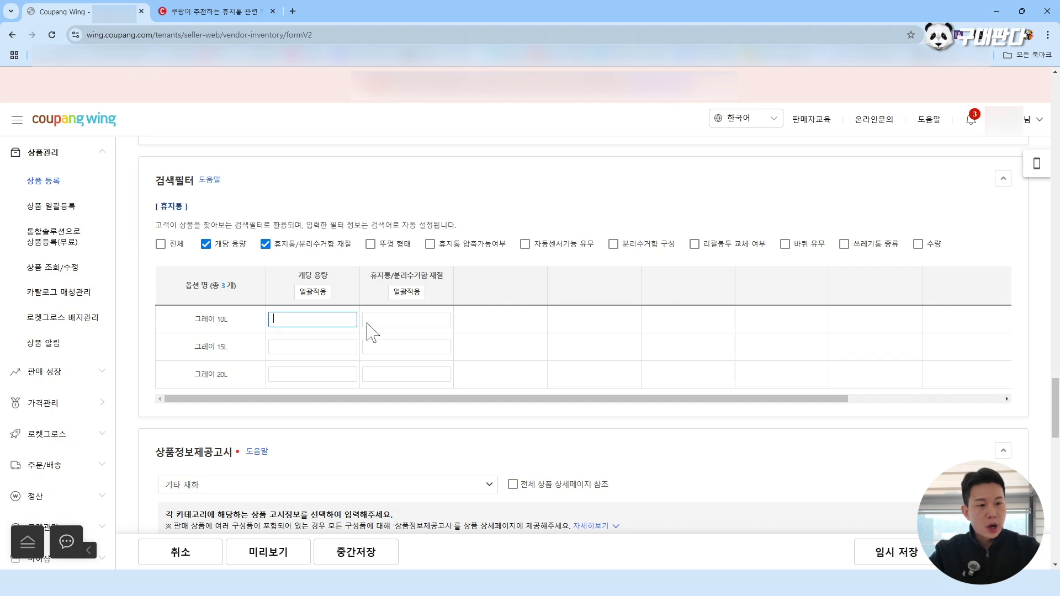
left_click(406, 320)
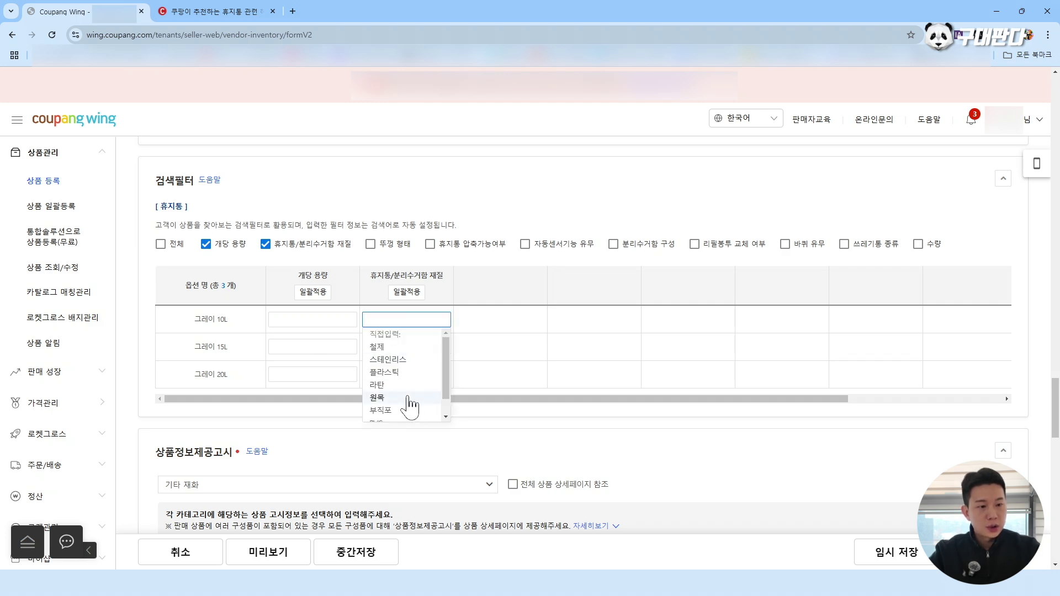
mouse_move(448, 359)
left_mouse_down()
mouse_move(448, 381)
mouse_move(444, 352)
mouse_move(435, 385)
mouse_move(443, 353)
left_mouse_up()
left_click(395, 378)
left_click(406, 347)
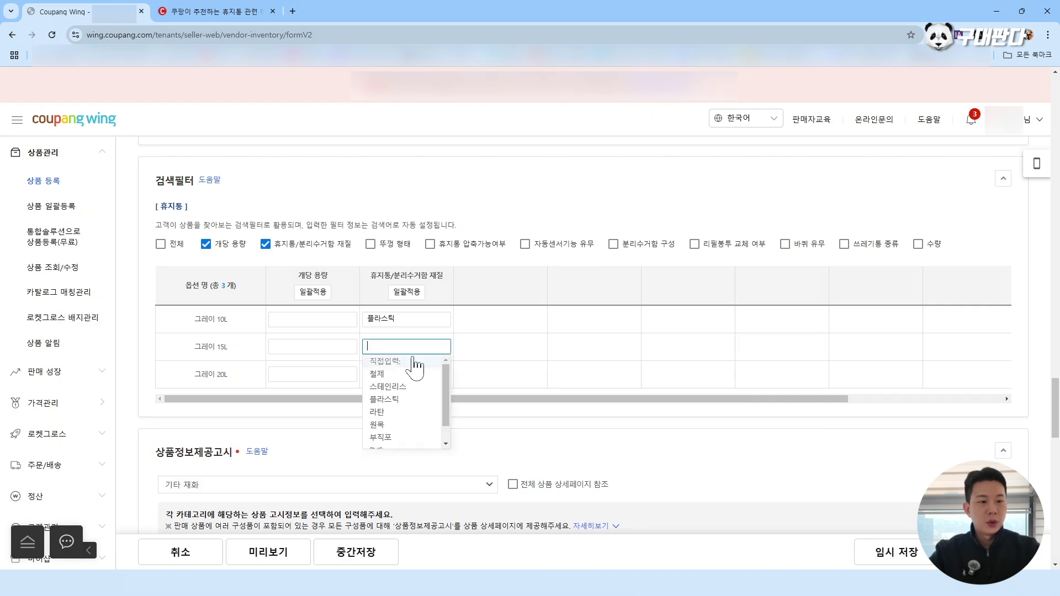
left_click(395, 398)
left_click(406, 375)
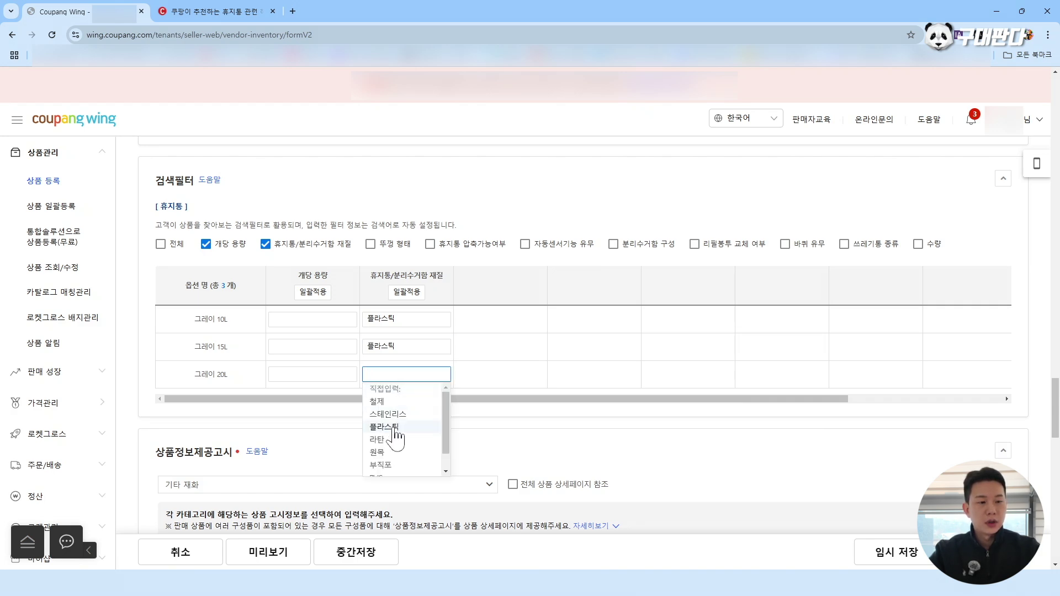
left_click(396, 426)
Enable the 뚜껑 형태 search filter and set it to 뚜껑형 for all three options
left_click(370, 244)
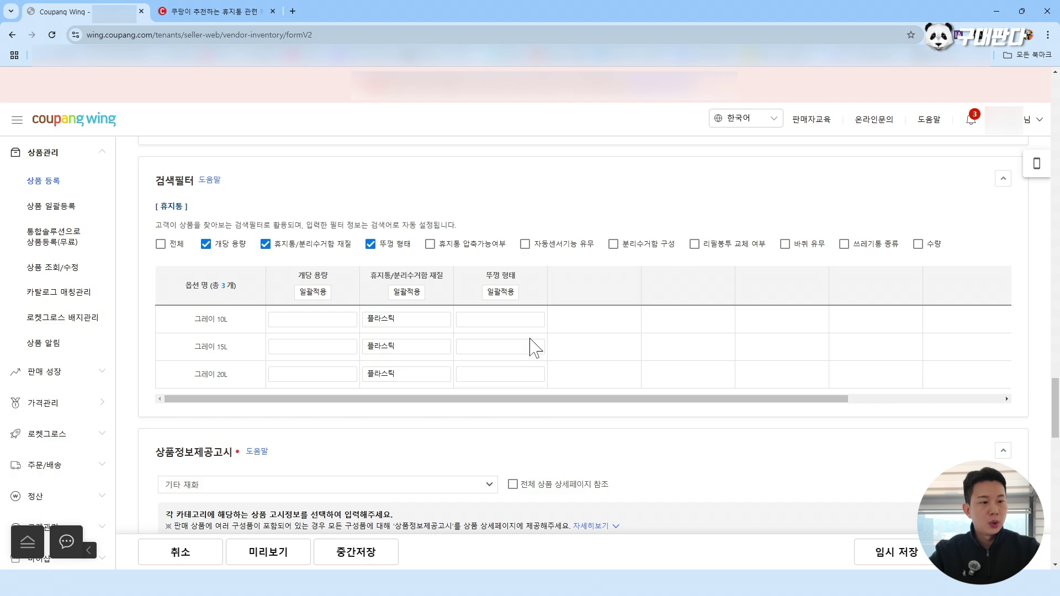
left_click(500, 319)
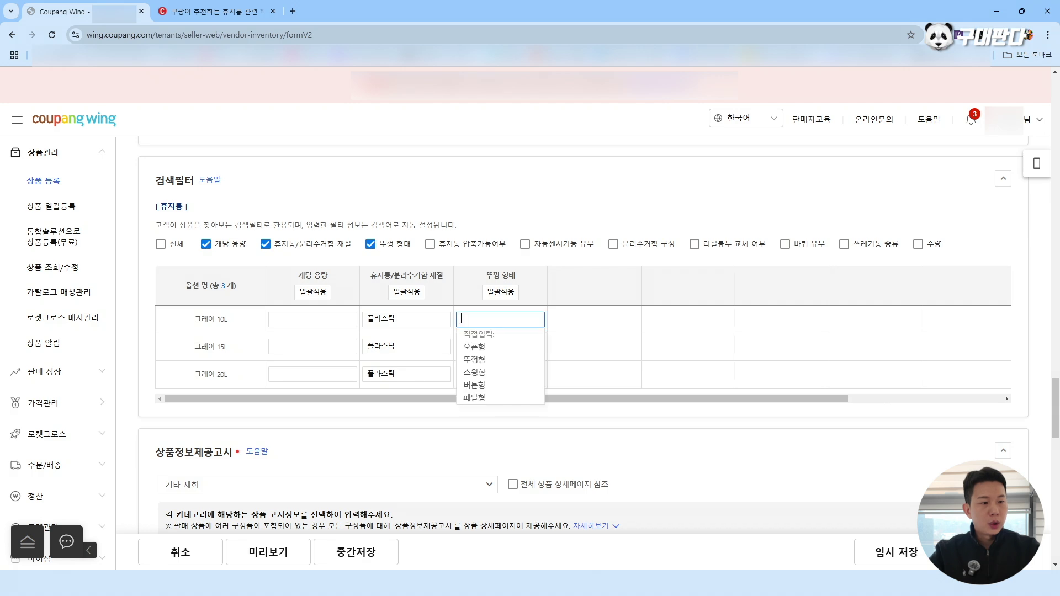
left_click(492, 360)
left_click(500, 347)
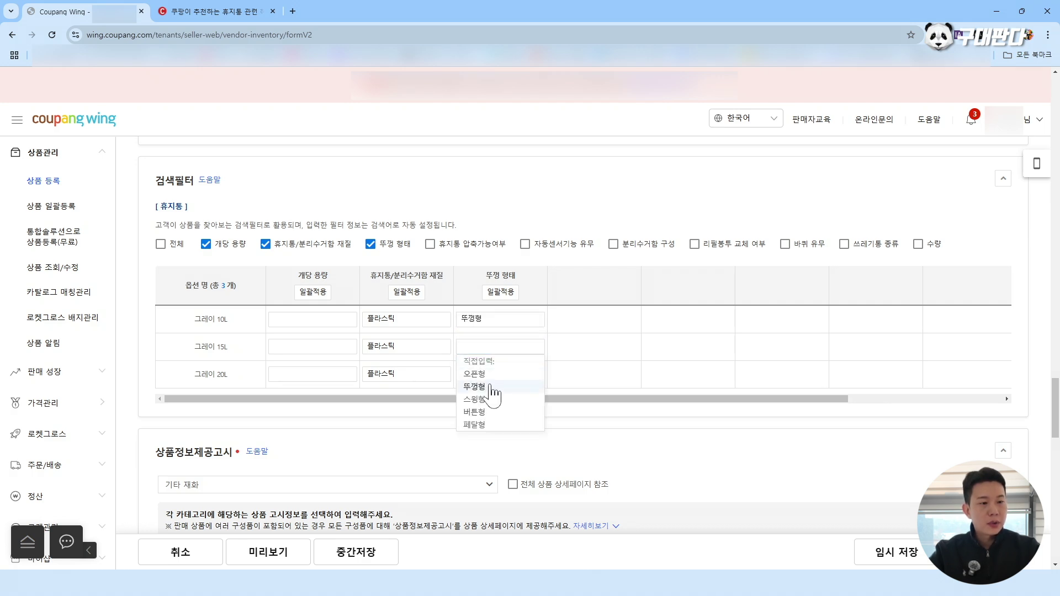
left_click(483, 386)
left_click(491, 374)
left_click(486, 416)
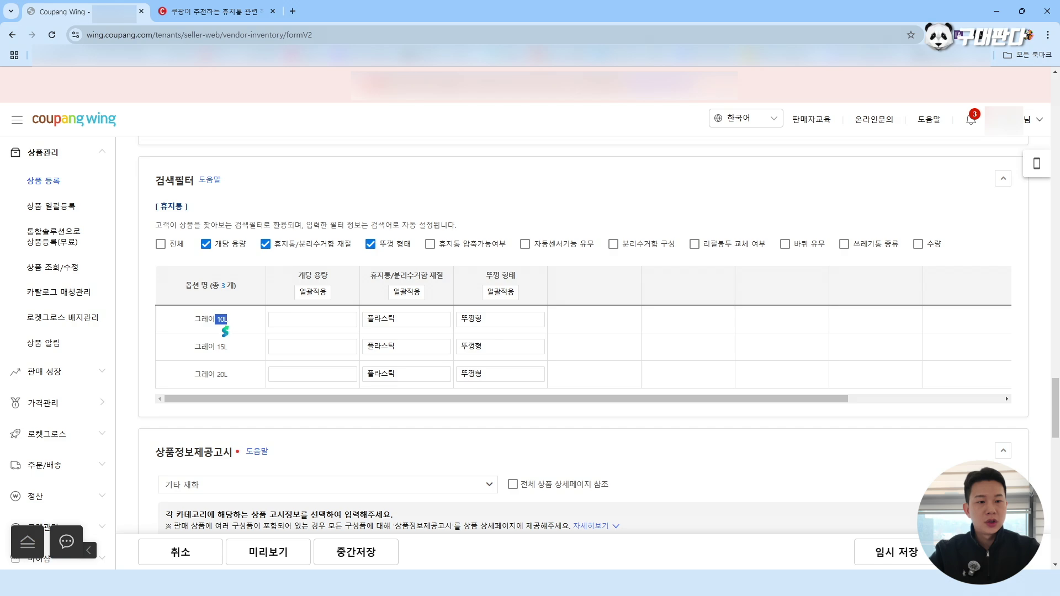
Check the 개당 용량 ranges in the Coupang search filters, then return to Coupang Wing and enter 5~10L for the 그레이 10L option
left_click(217, 11)
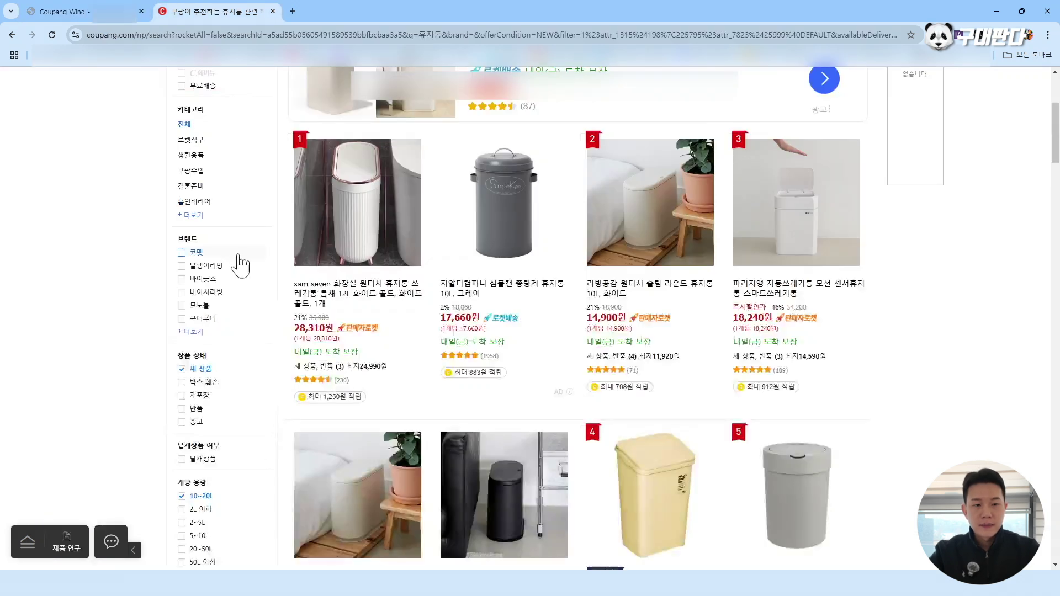
scroll(213, 227, "down", 4)
left_click(218, 280)
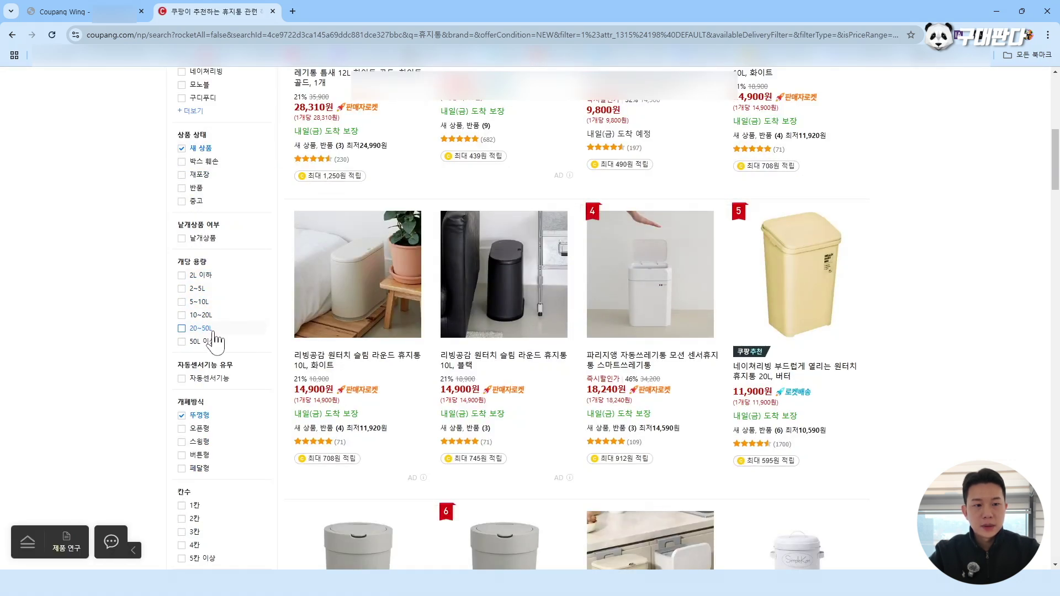
left_click(186, 329)
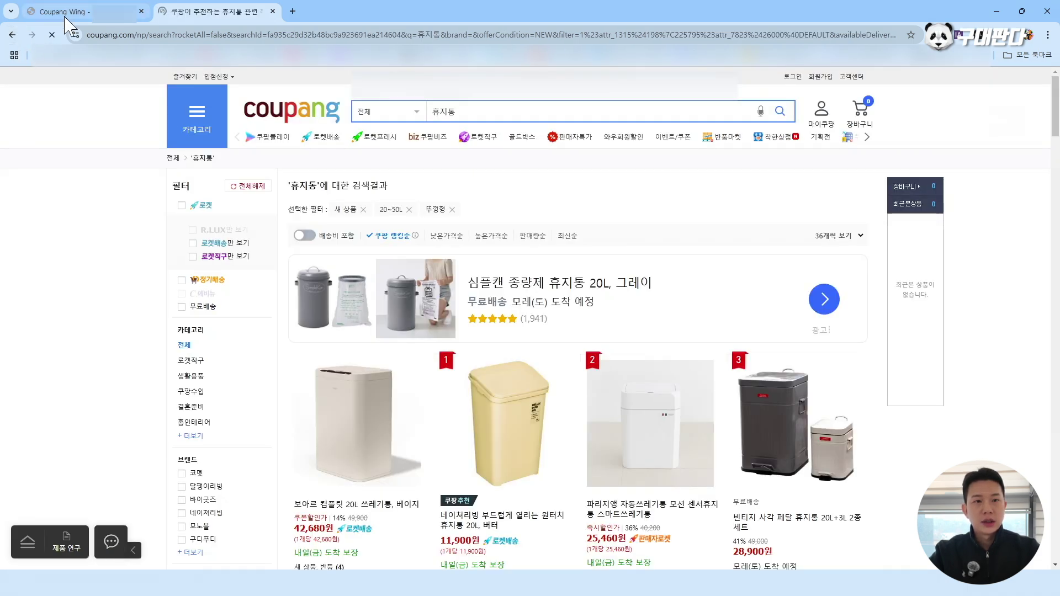
left_click(69, 12)
left_click(301, 319)
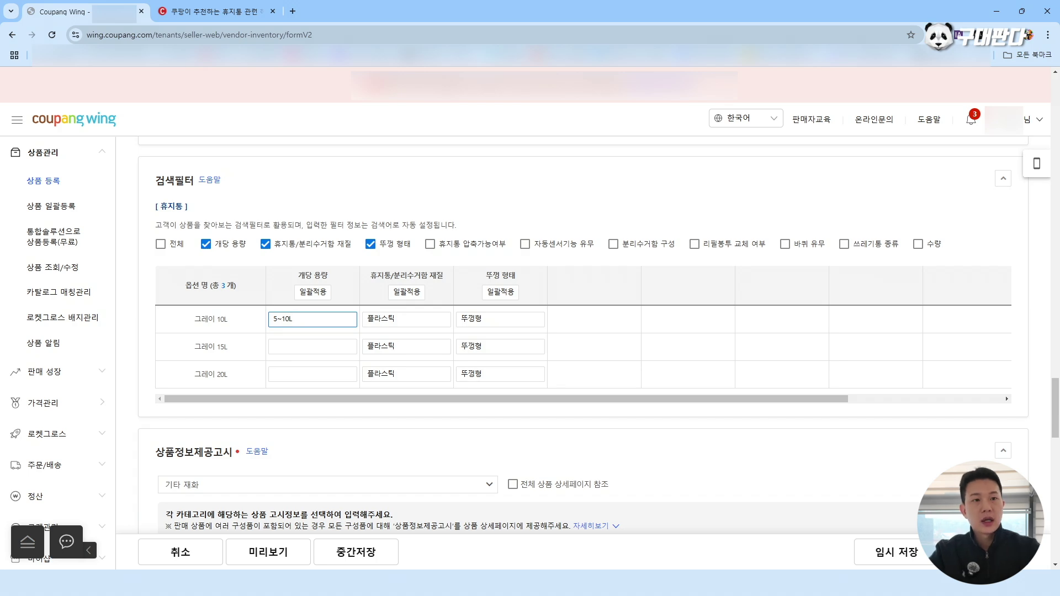
Recheck the Coupang capacity ranges and set 개당 용량 to 10~20L for the 그레이 15L option in Coupang Wing
left_click(204, 11)
scroll(237, 376, "down", 3)
scroll(236, 381, "up", 3)
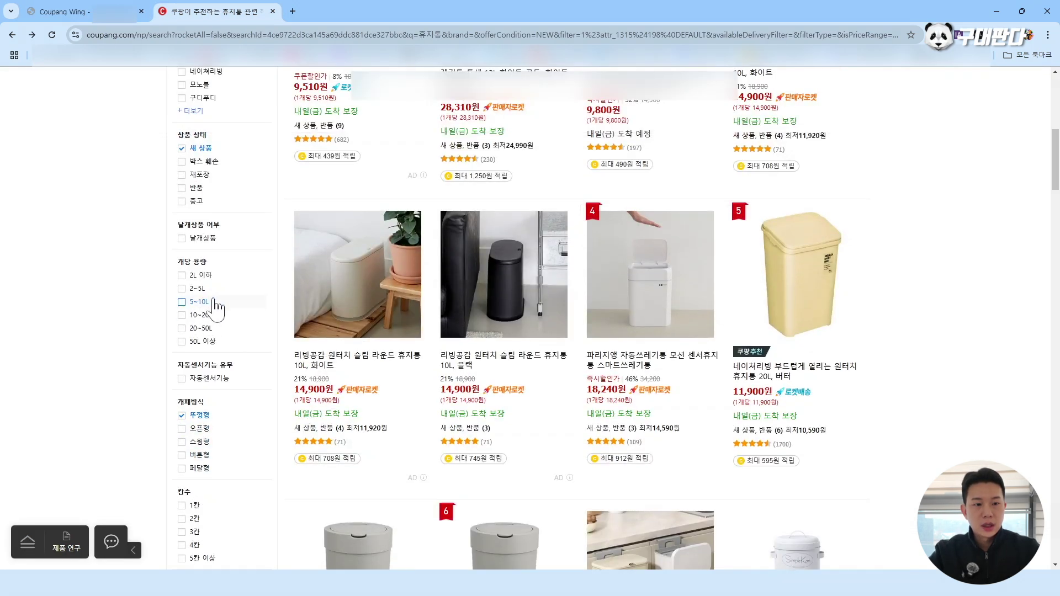
left_click(77, 11)
left_click(276, 347)
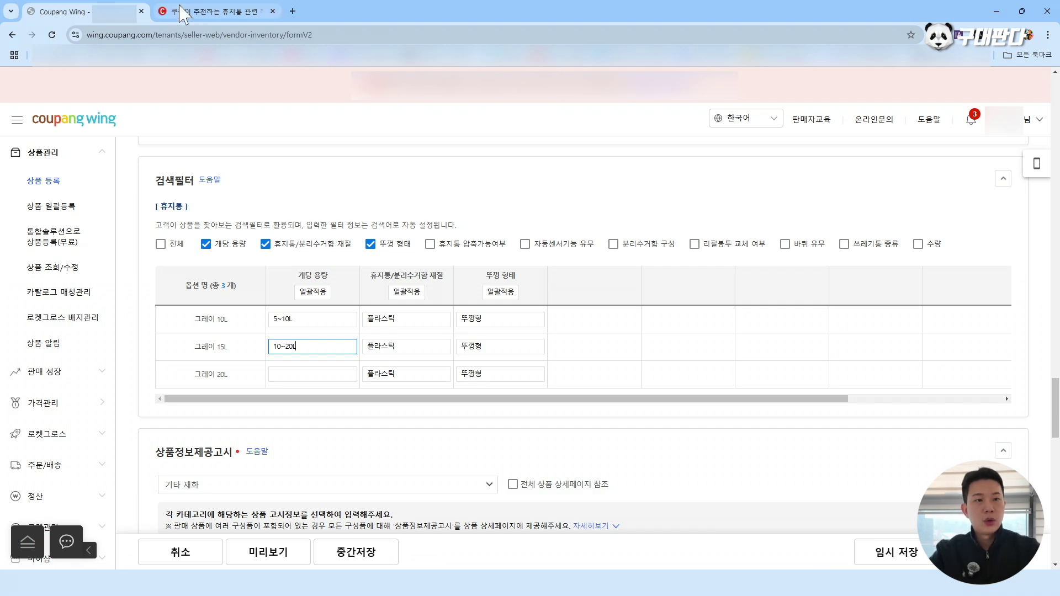
Look up the next capacity range on Coupang and set 개당 용량 to 20~50L for the 그레이 20L option in Coupang Wing
left_click(210, 11)
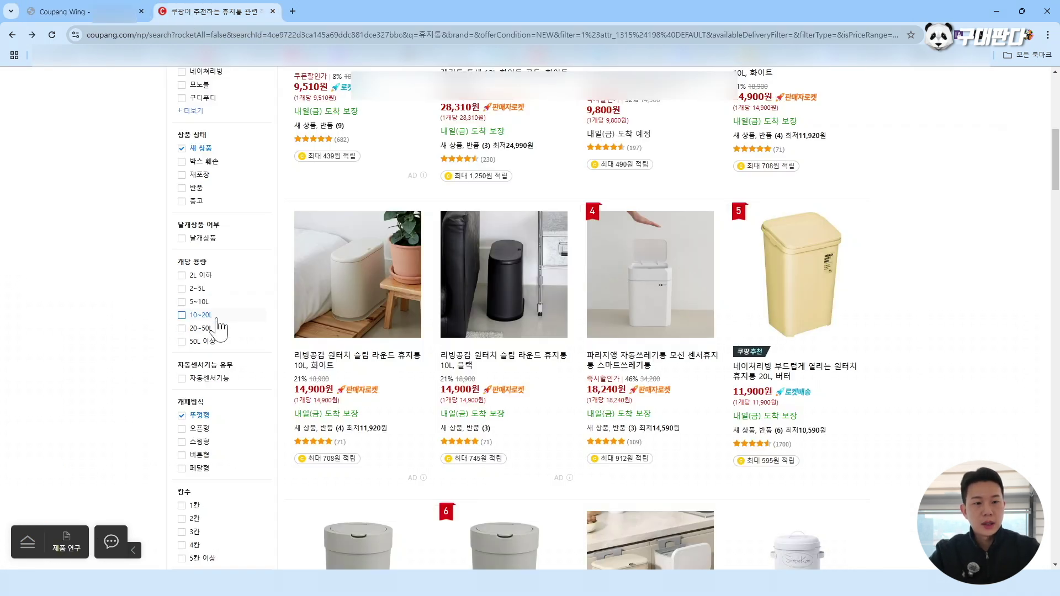
left_click(83, 11)
left_click(304, 374)
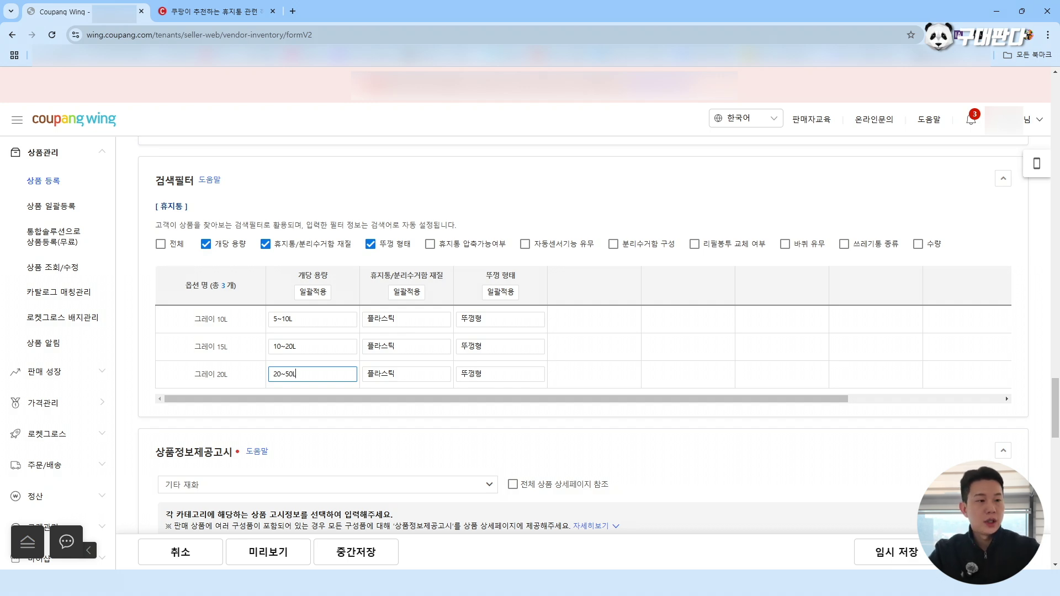
left_click(525, 243)
left_click(586, 319)
left_click(526, 244)
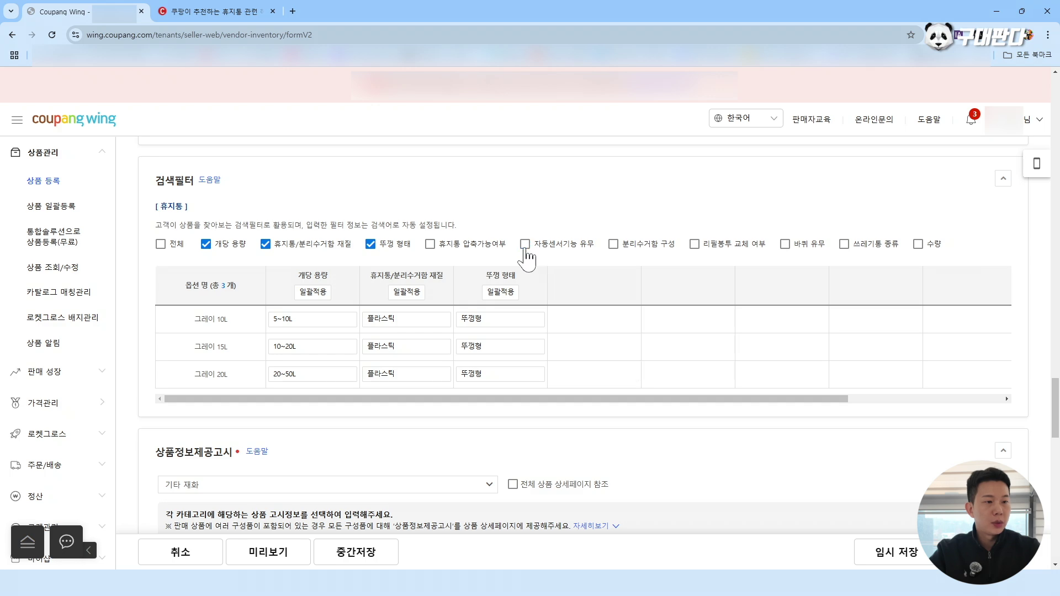
Enable the 바퀴 유무 search filter and set it to 바퀴없음 for all three options
left_click(784, 244)
left_click(594, 319)
left_click(594, 365)
left_click(594, 347)
left_click(594, 387)
left_click(591, 375)
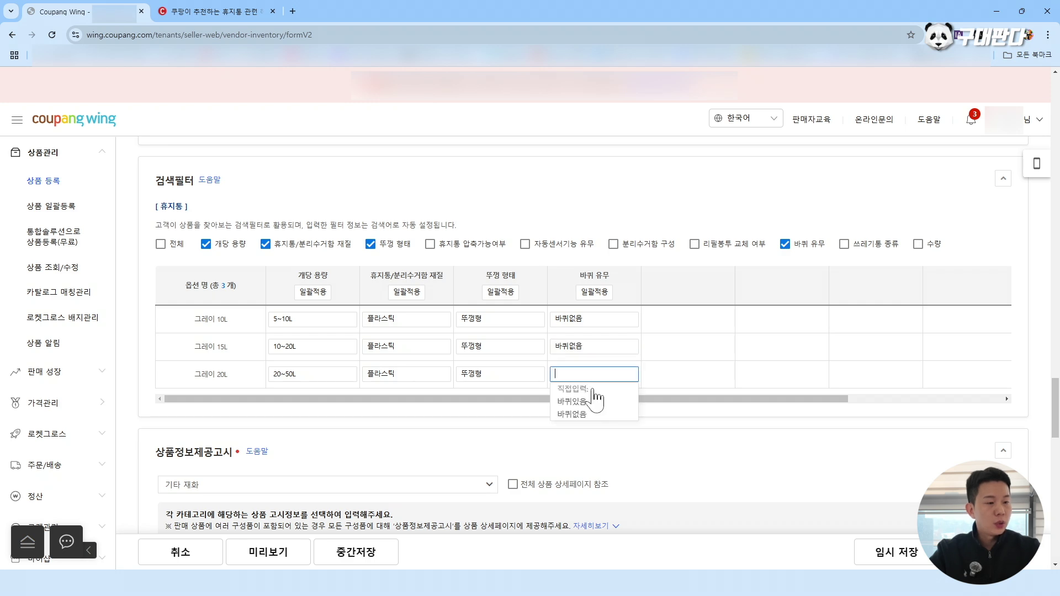
left_click(572, 414)
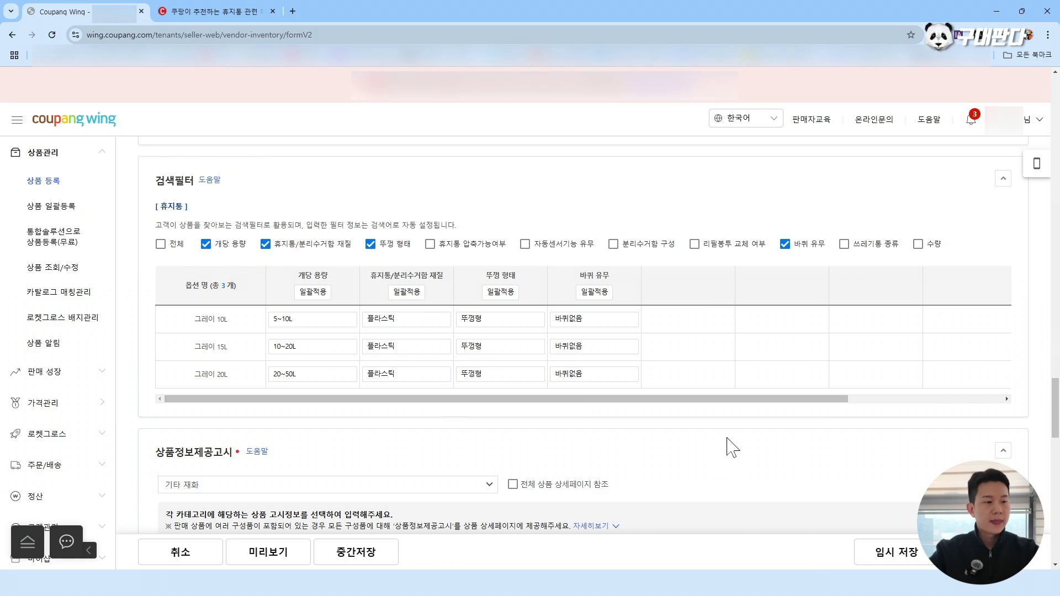
Try to set every 상품정보제공고시 item to 상품 상세페이지 참조 with 기타 재화 as the notice category
scroll(732, 447, "down", 5)
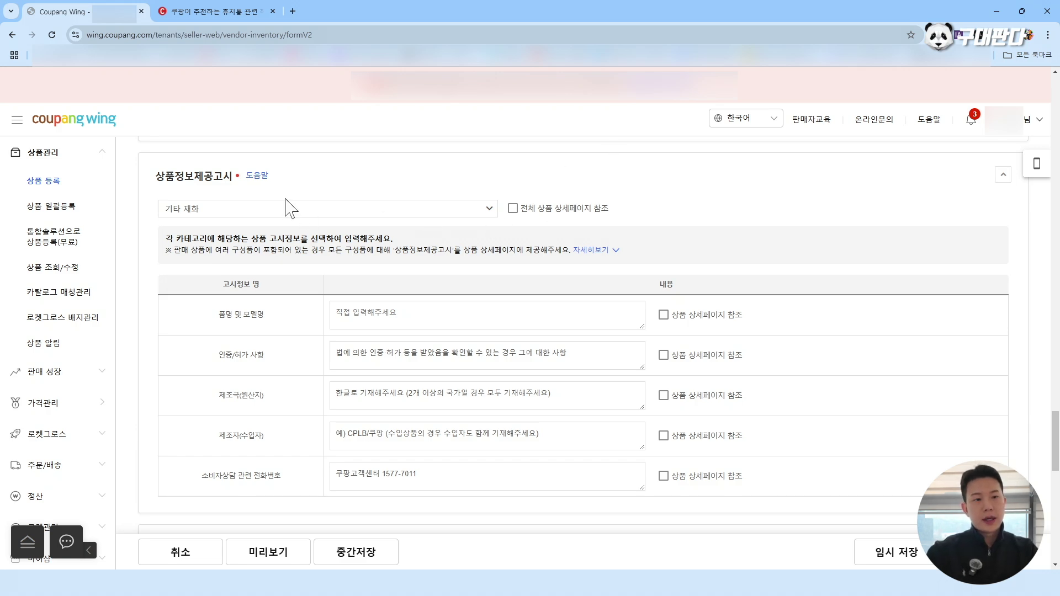
left_click(513, 209)
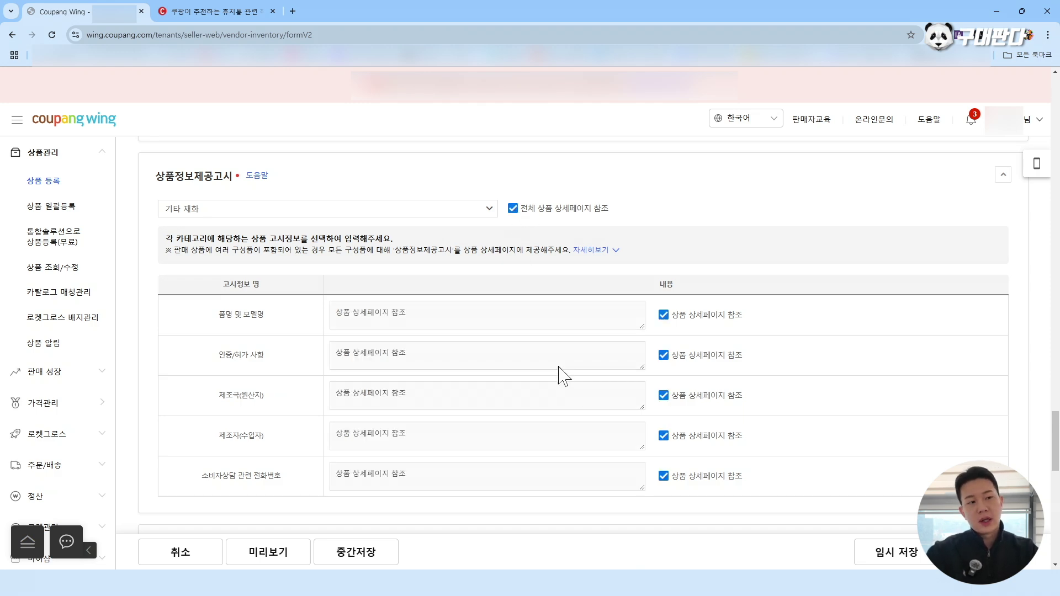
scroll(516, 298, "down", 1)
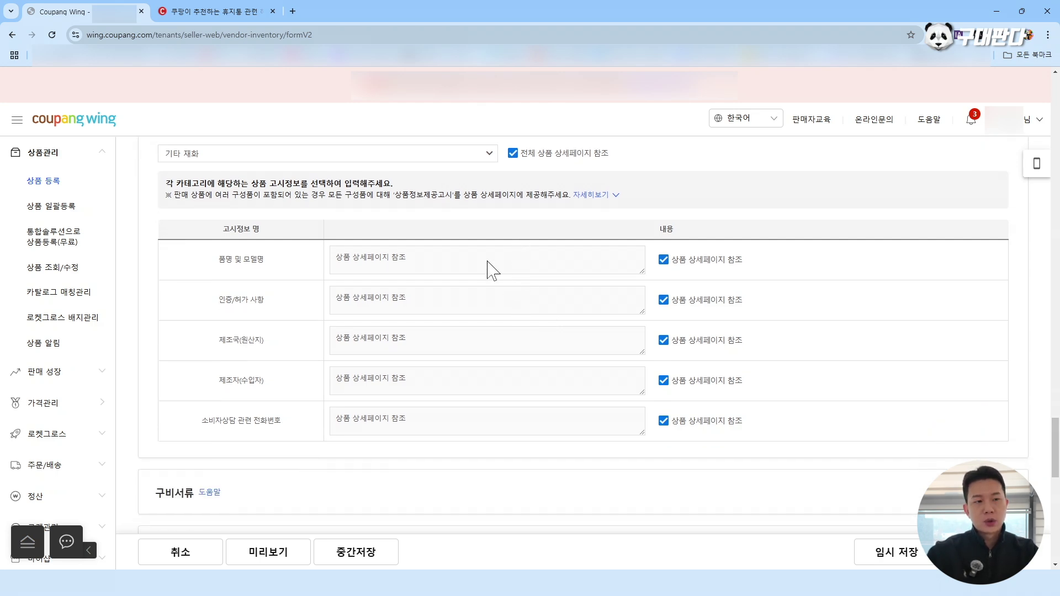
left_click(408, 155)
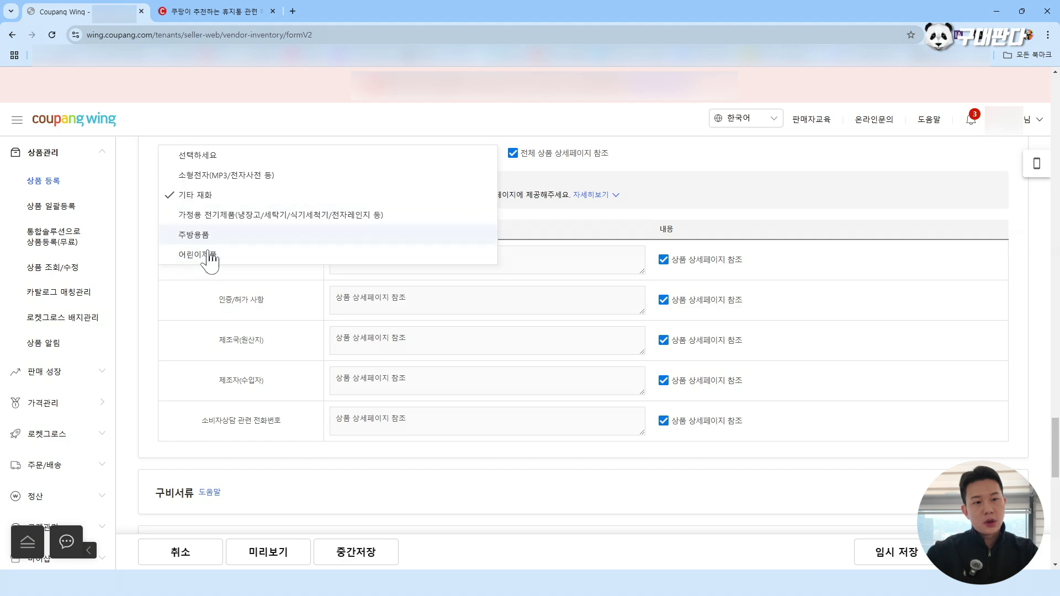
left_click(220, 197)
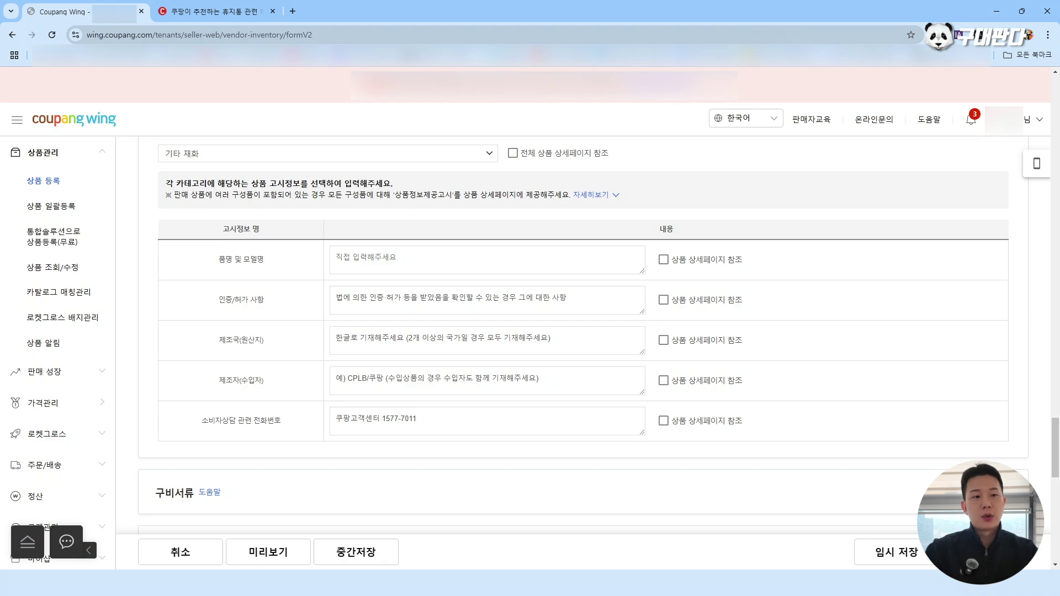
left_click_drag(219, 259, 265, 260)
left_click(386, 264)
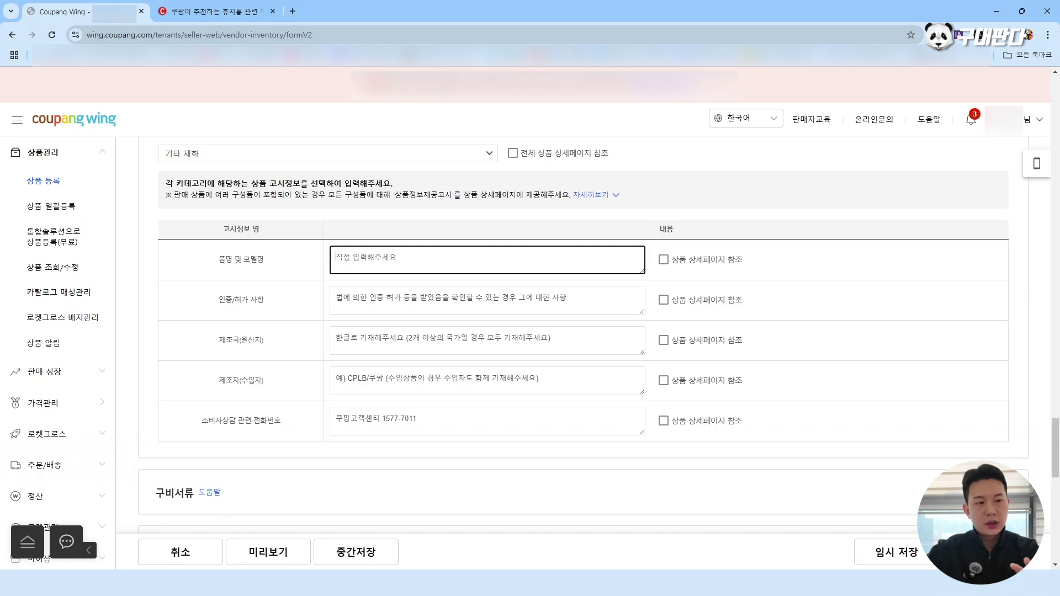
left_click(664, 261)
left_click(664, 301)
left_click(663, 260)
left_click(663, 300)
Clear the prefilled content of the 소비자상담 관련 전화번호 notice field
left_click(447, 341)
left_click(437, 381)
left_click(428, 405)
left_click_drag(431, 420, 302, 410)
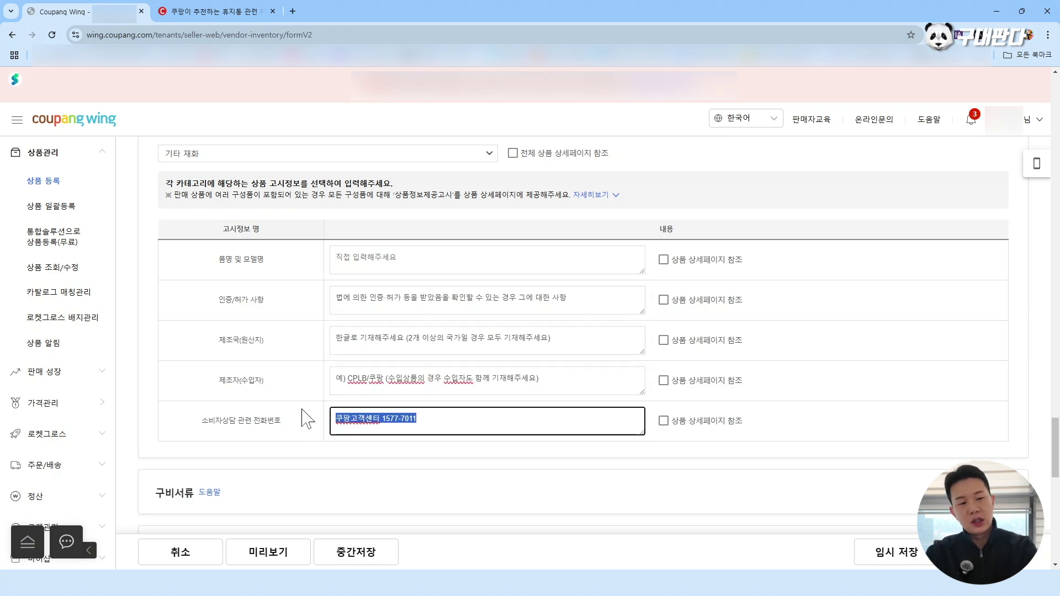
key("BackSpace")
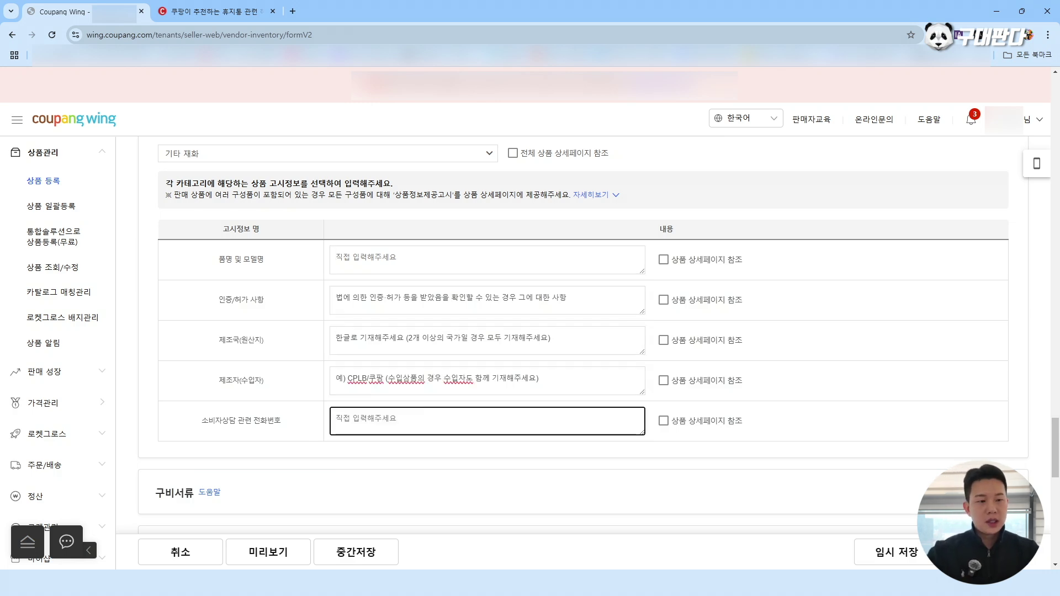
Replace the prefilled 제조자(수입자) text with 구테디 협력사(중국)
triple_click(356, 380)
key("BackSpace")
type("r")
key("BackSpace")
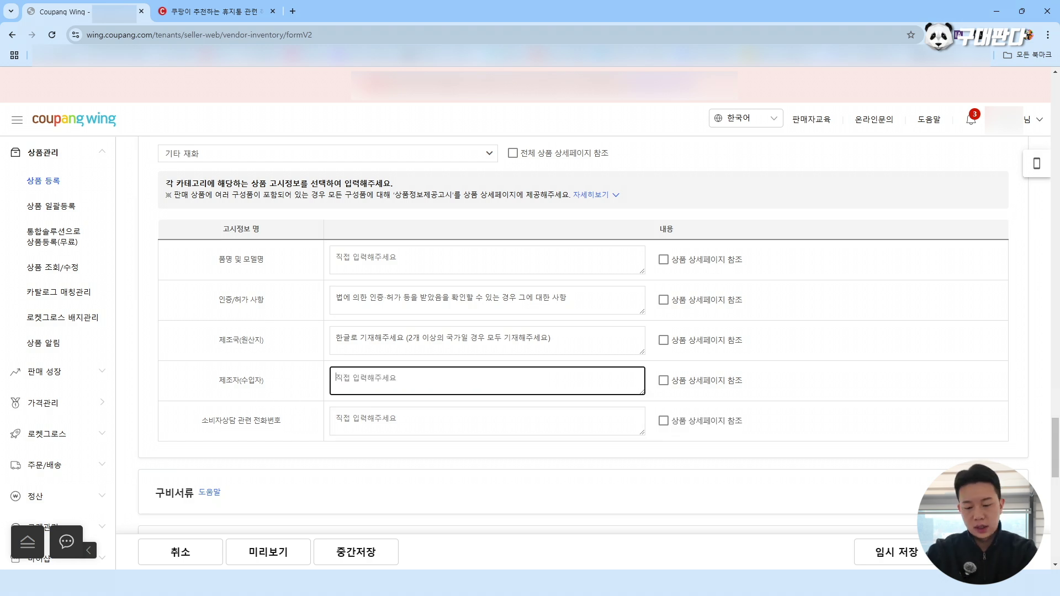
type("구테디 협력사")
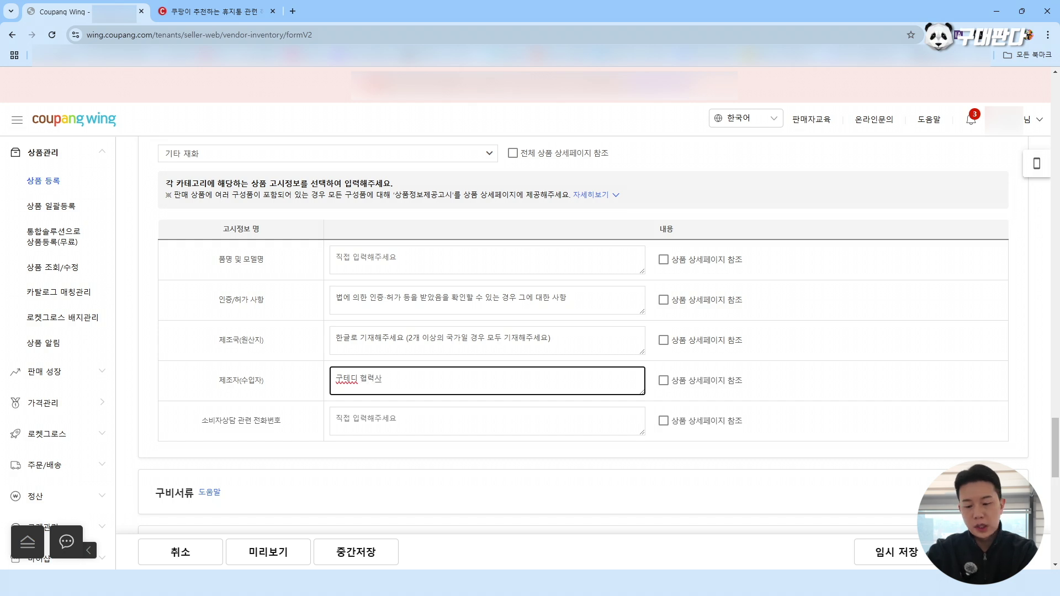
type("(중국)")
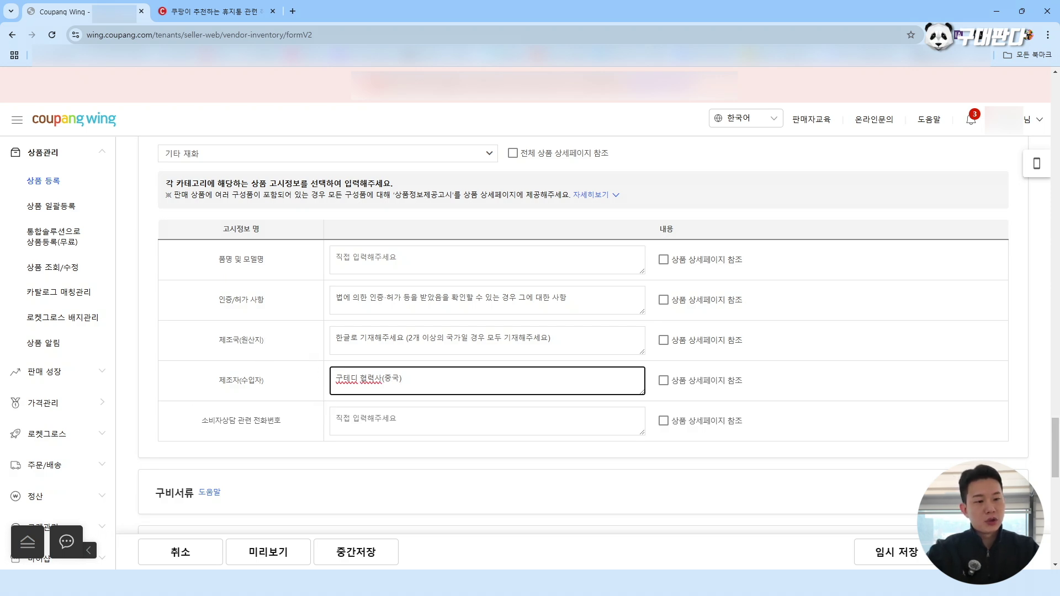
Set 제조국(원산지) to 중국 and shorten the 제조자(수입자) entry to 구테디 협력사
left_click(405, 337)
type("ㅈㅜㅇㄱ")
key("ctrl+a")
type("중ㄱ")
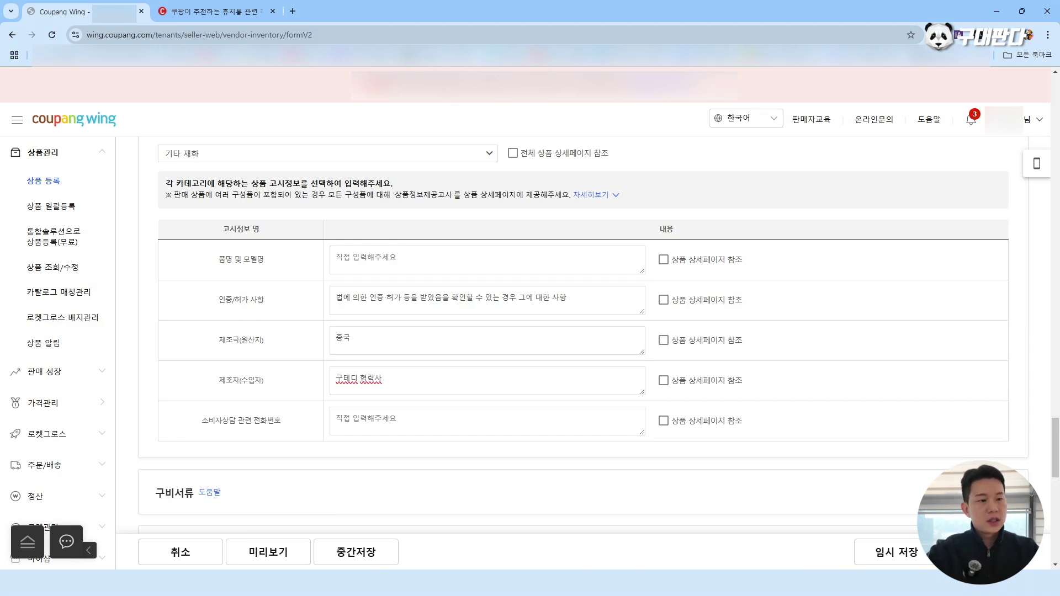
Clear the prefilled 인증/허가 사항 text and set that notice item to 상품 상세페이지 참조
left_click_drag(569, 298, 294, 300)
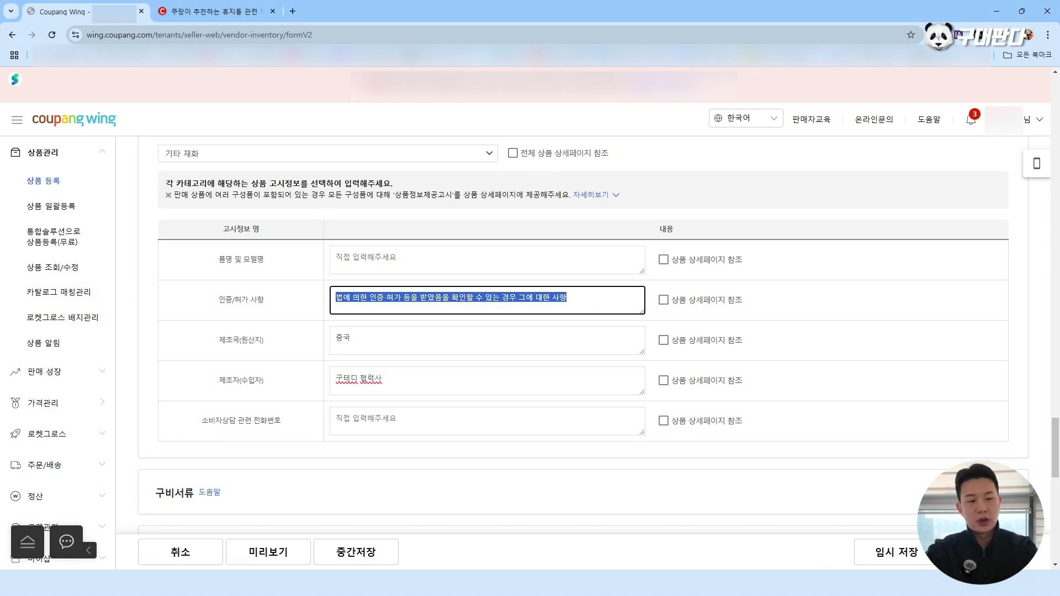
key("BackSpace")
left_click(663, 300)
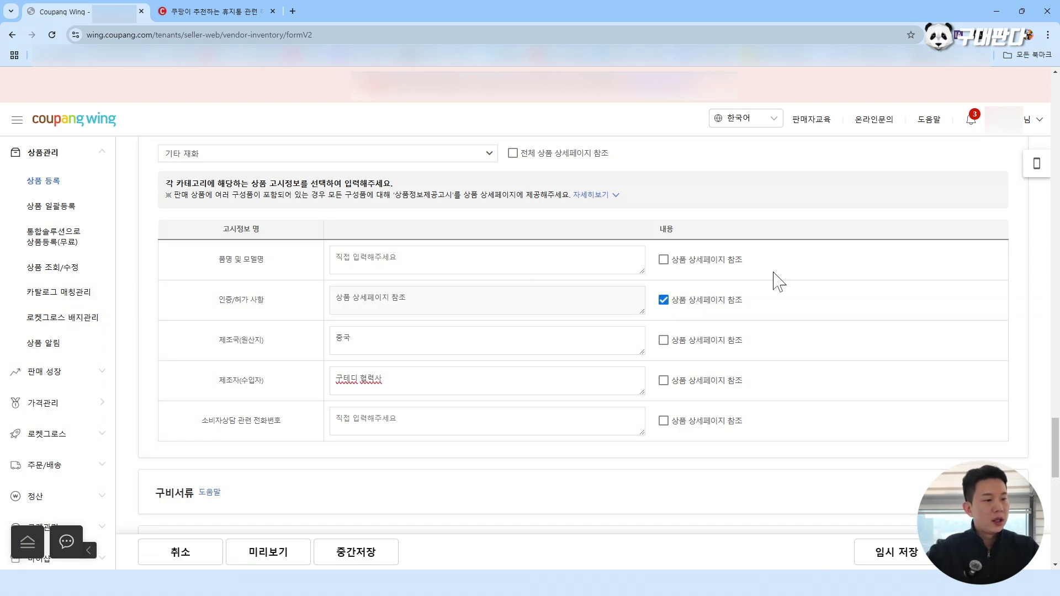
Enter 구테디 휴지통 as the 품명 및 모델명 in the product notice
left_click(486, 259)
type("구테디 희")
type("지통")
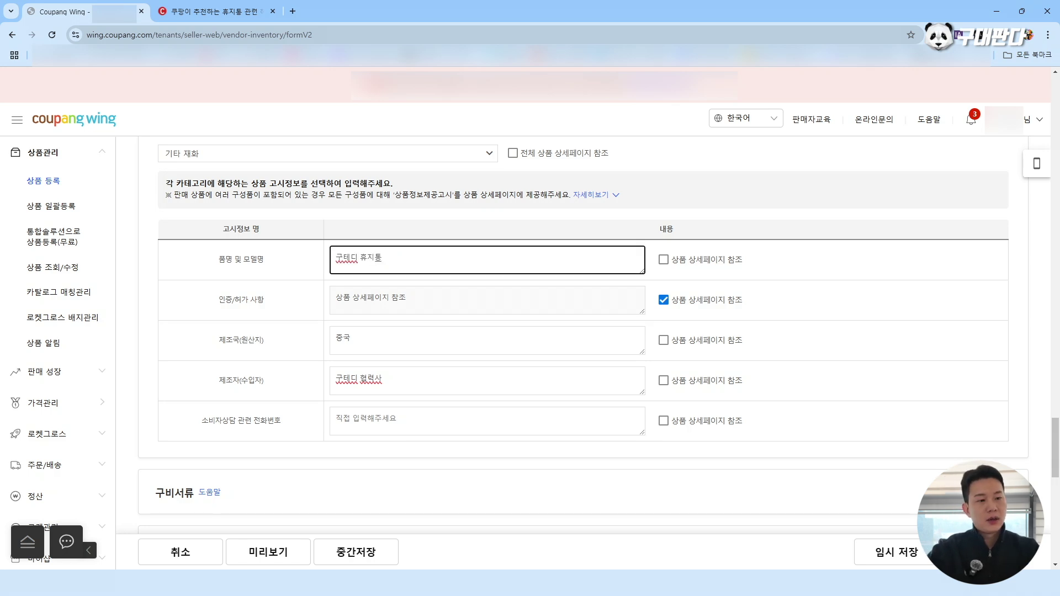
Fill in the 소비자상담 관련 전화번호 notice item with the customer service phone number
left_click(337, 419)
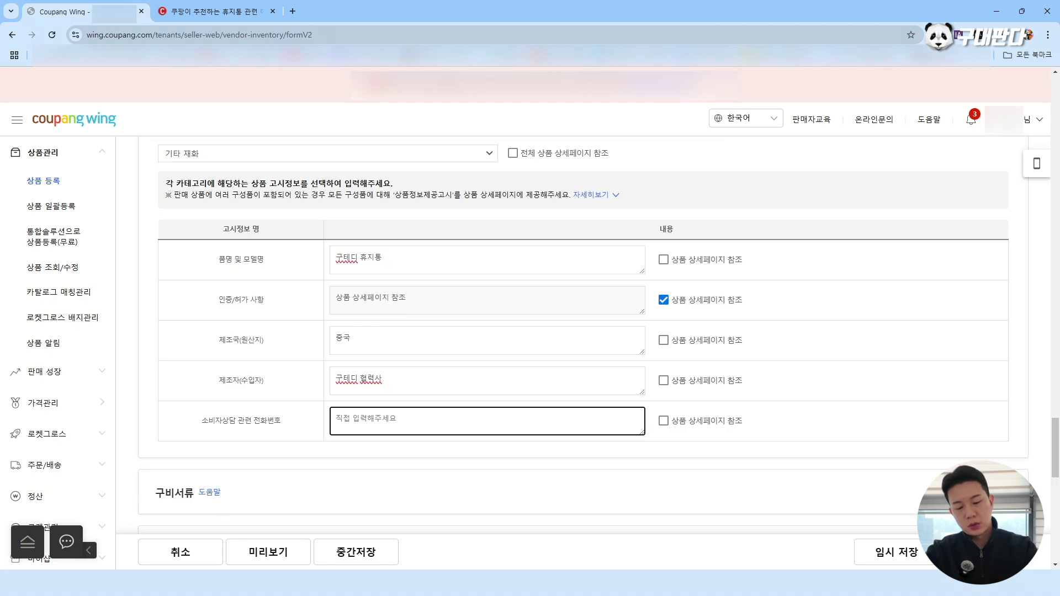
type("이")
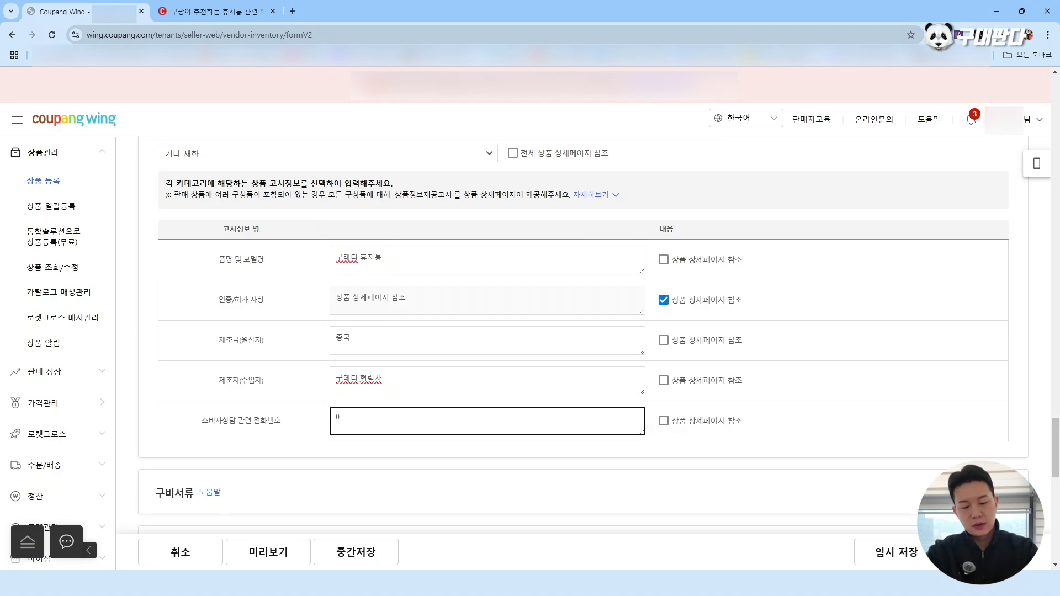
type("70-0000-0000")
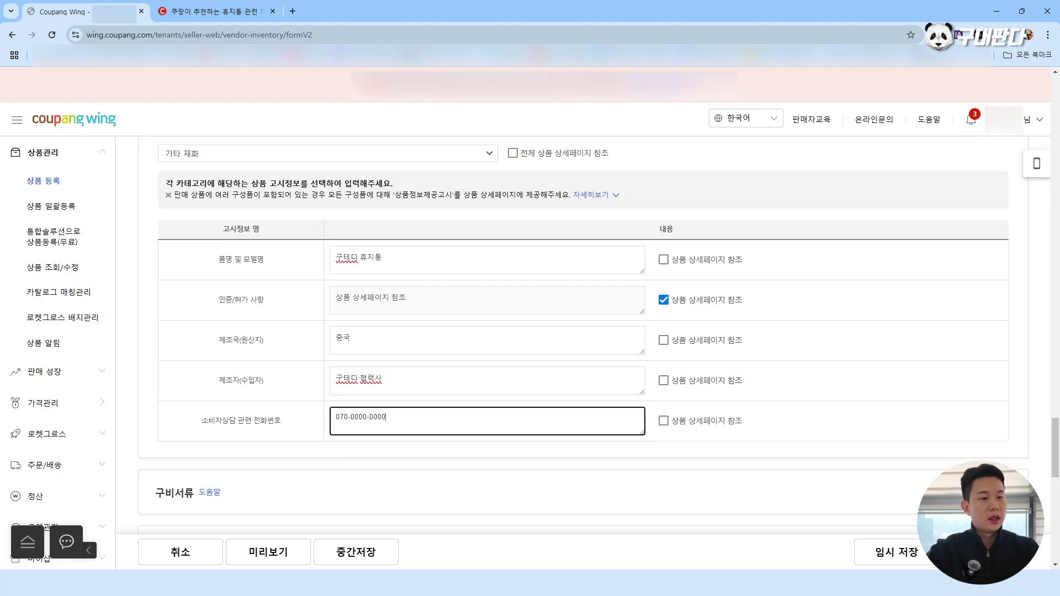
left_click(826, 222)
Expand the 구비서류 section and examine the 배송 and 반품/교환 settings, including 제주/도서산간 배송여부 and 택배사
scroll(827, 217, "down", 3)
scroll(828, 225, "down", 2)
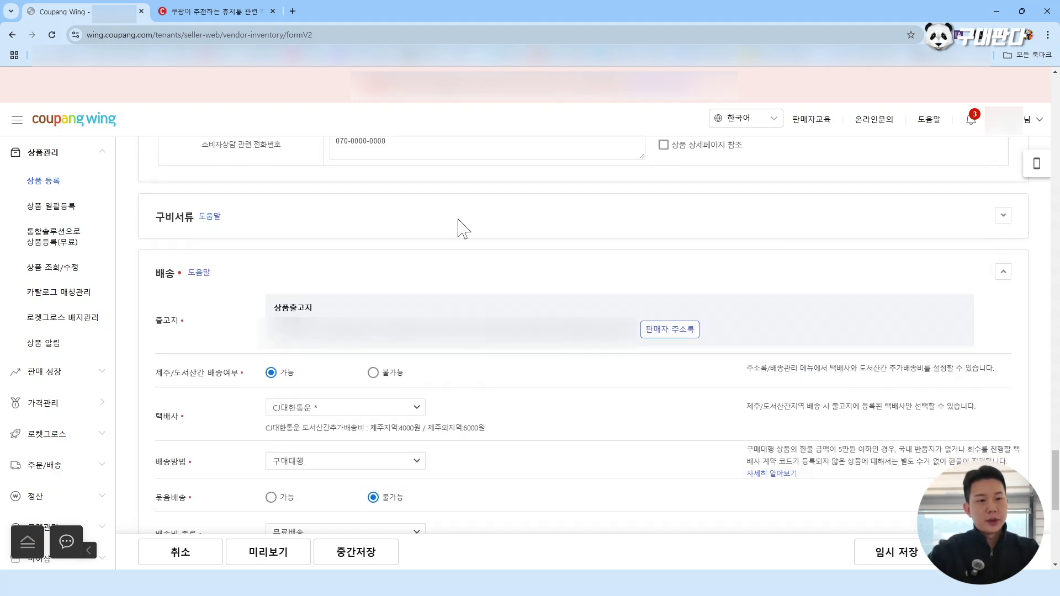
left_click(461, 227)
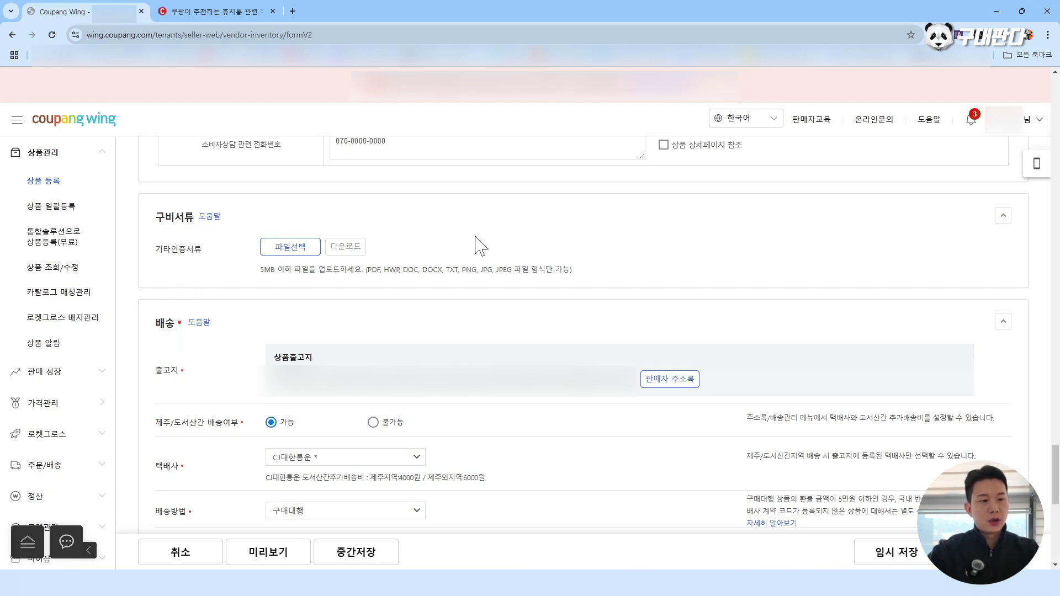
scroll(685, 233, "down", 3)
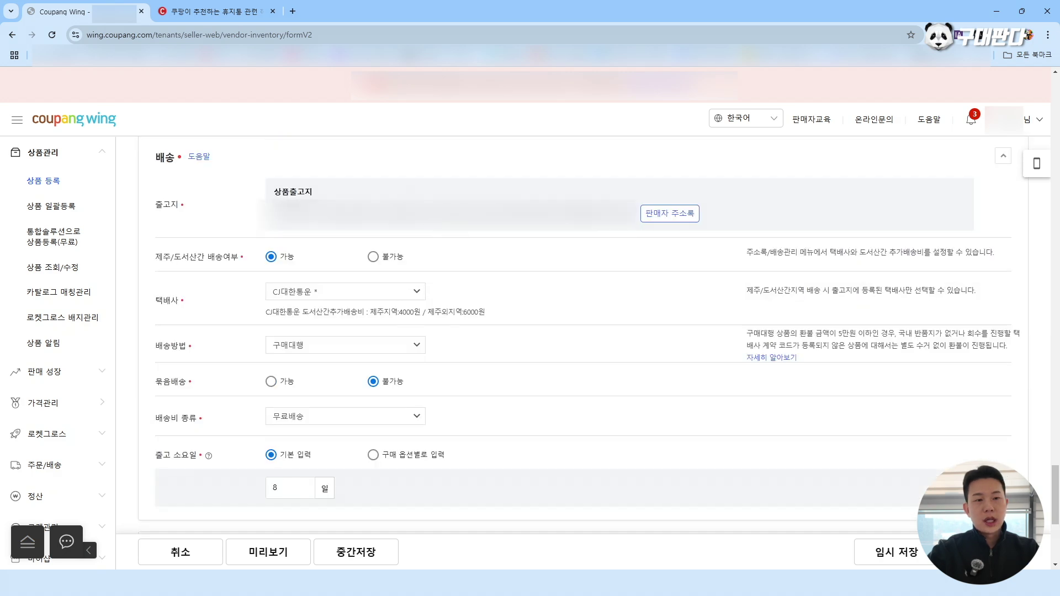
scroll(270, 235, "down", 5)
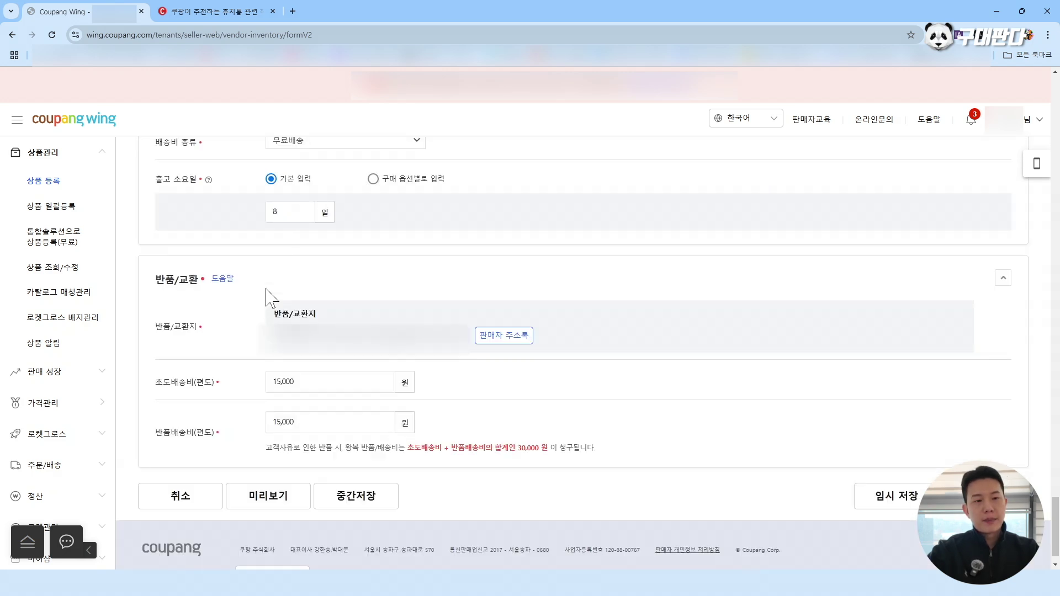
scroll(368, 328, "up", 5)
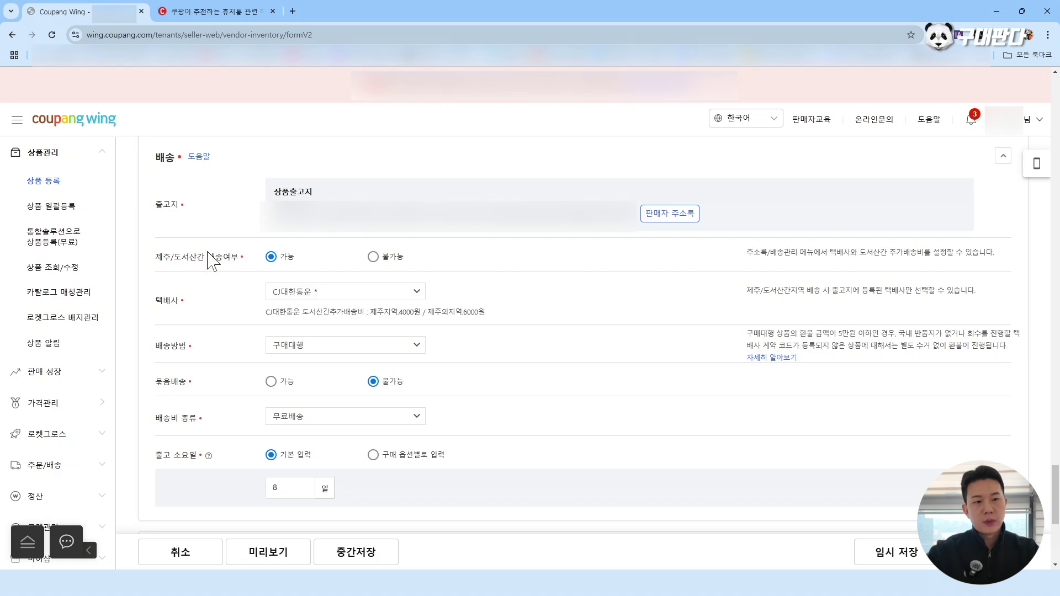
left_click_drag(163, 257, 243, 279)
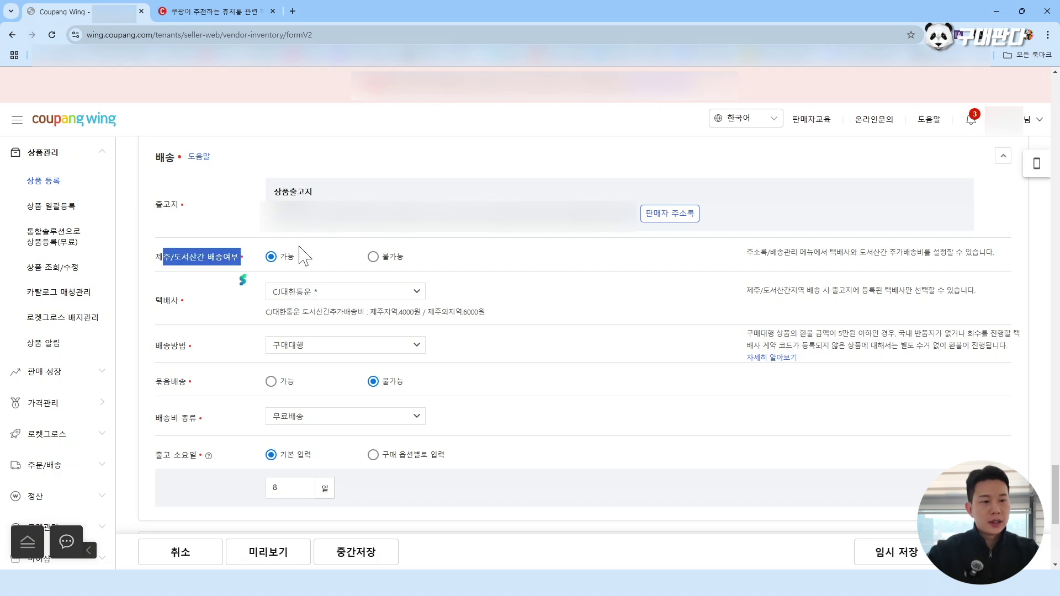
left_click(469, 284)
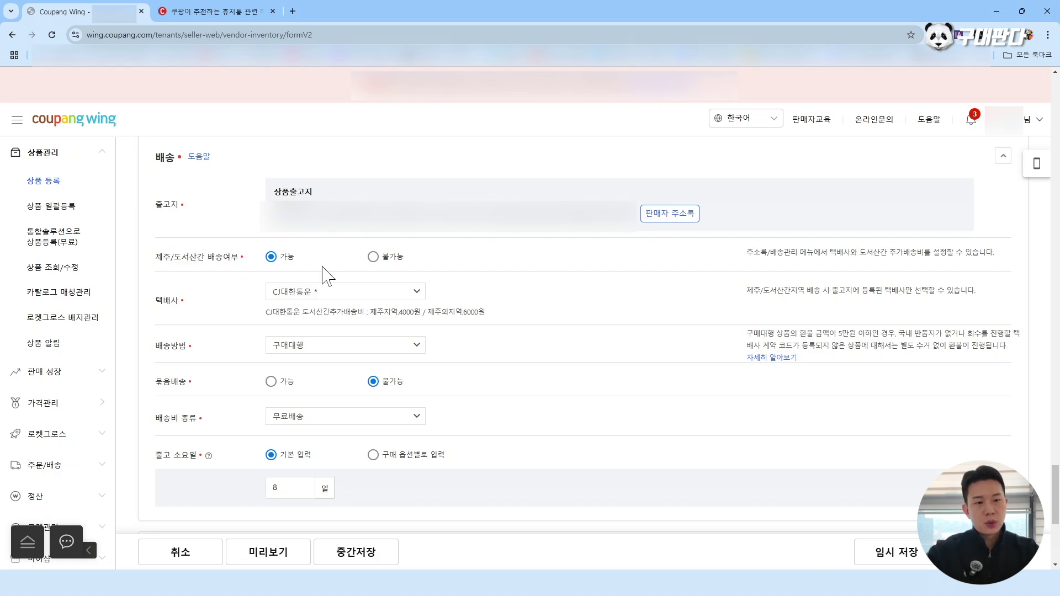
left_click(370, 296)
left_click(538, 284)
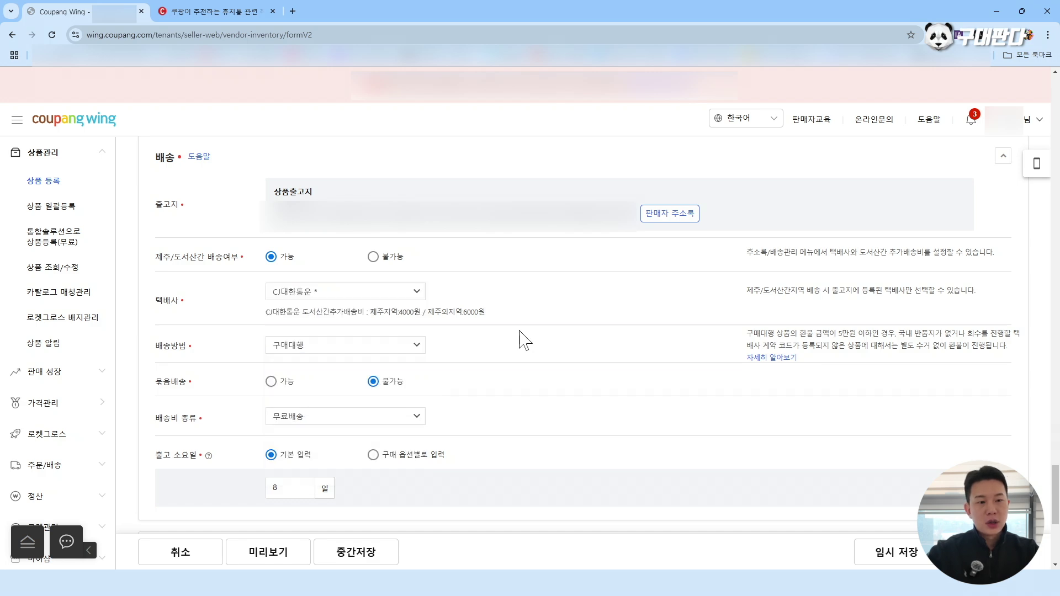
Try 일반배송 as the 배송방법 and set it back to 구매대행
left_click(387, 347)
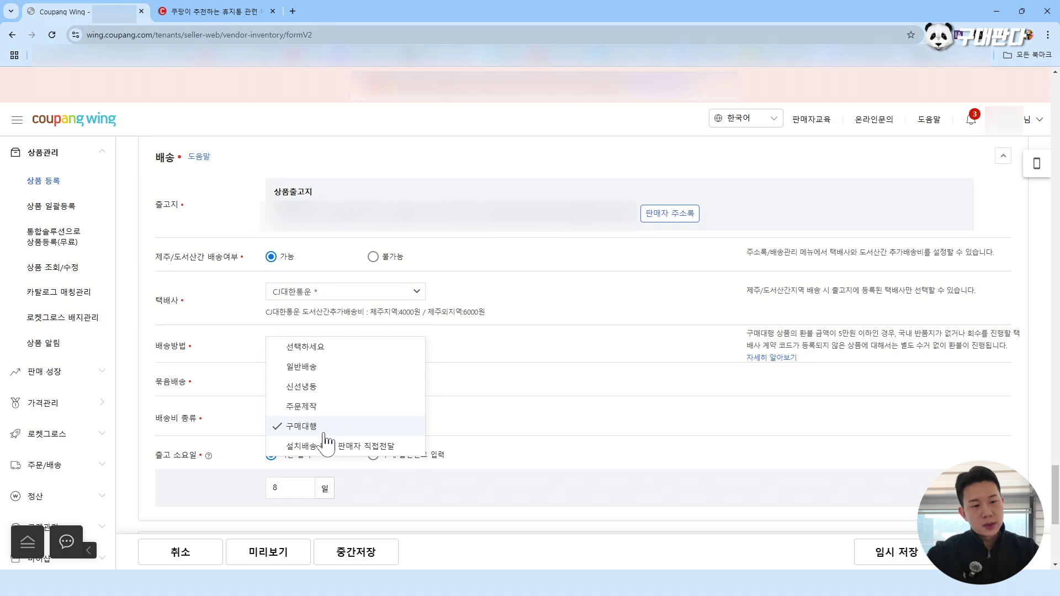
left_click(353, 368)
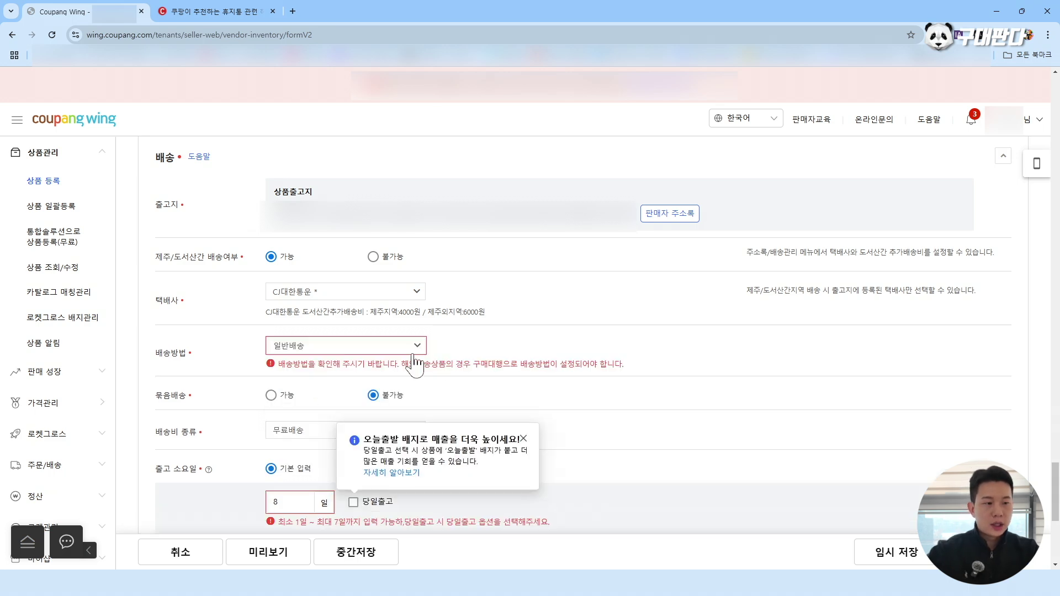
left_click(354, 348)
left_click(323, 429)
Set the 출고 소요일 to 1 day with 기본 입력
mouse_move(209, 456)
left_click_drag(291, 488, 157, 485)
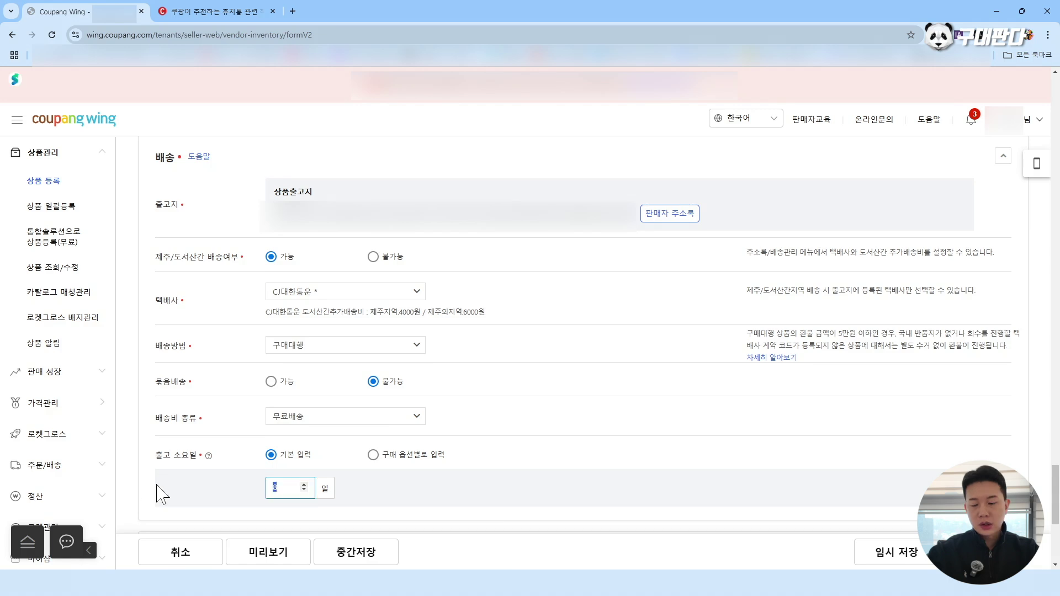
type("1")
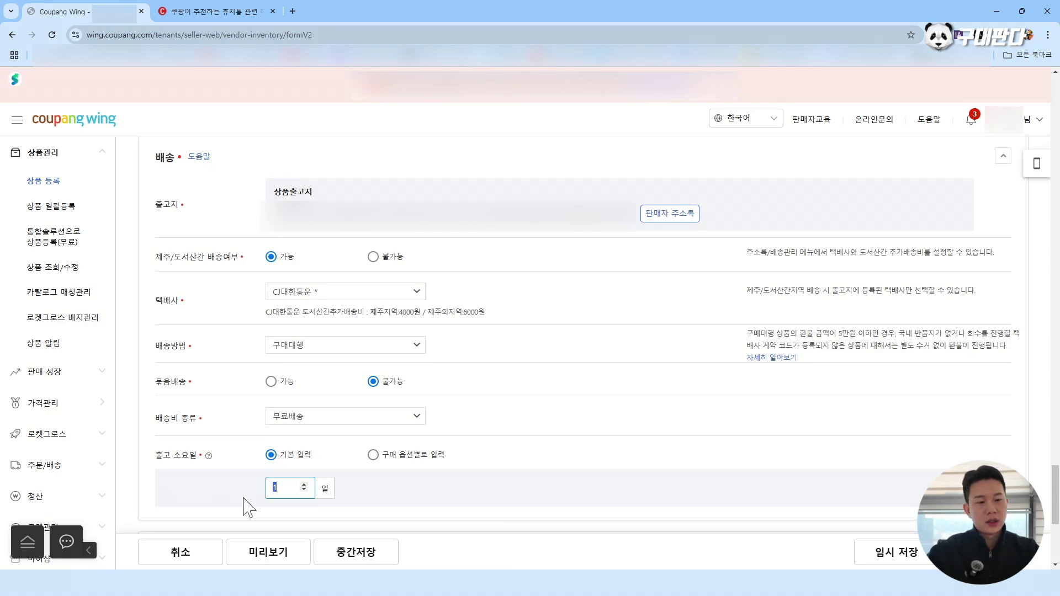
scroll(244, 504, "down", 1)
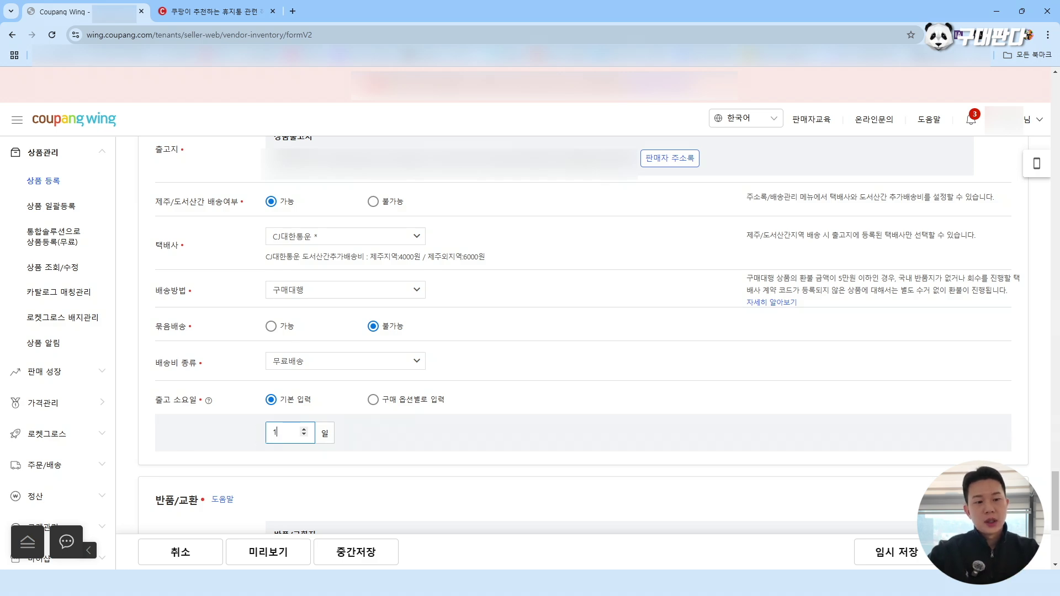
left_click_drag(283, 432, 197, 436)
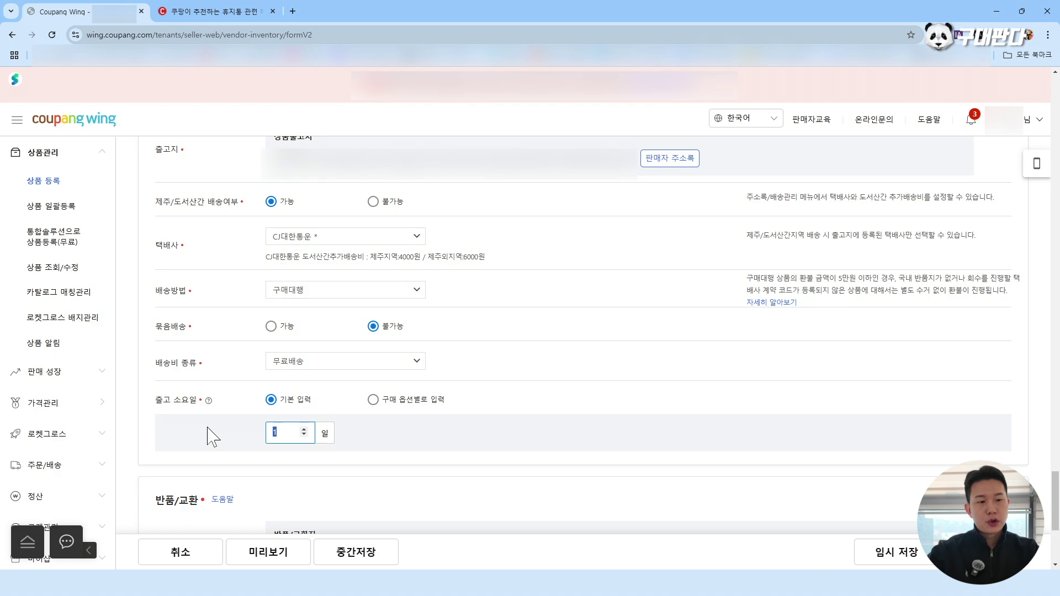
scroll(298, 383, "down", 4)
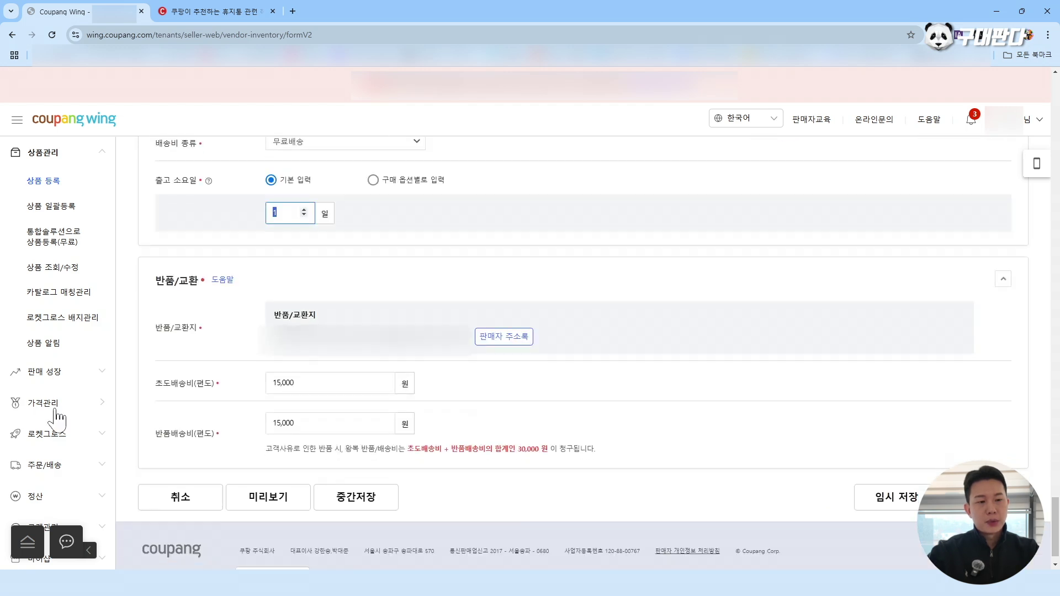
left_click(737, 495)
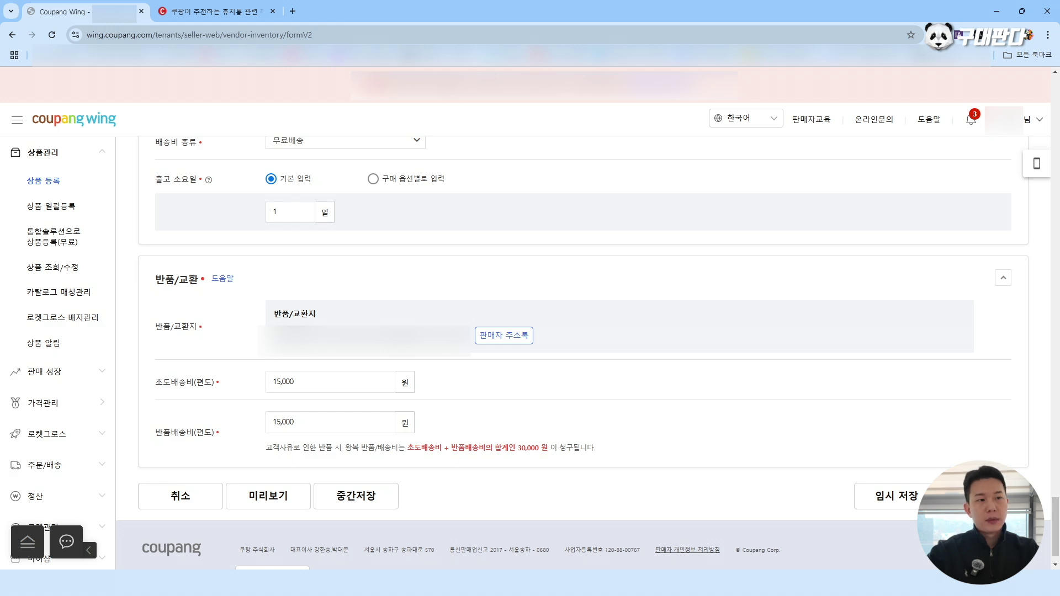
Open the 판매요청 confirmation for the product and close it without submitting
left_click(986, 497)
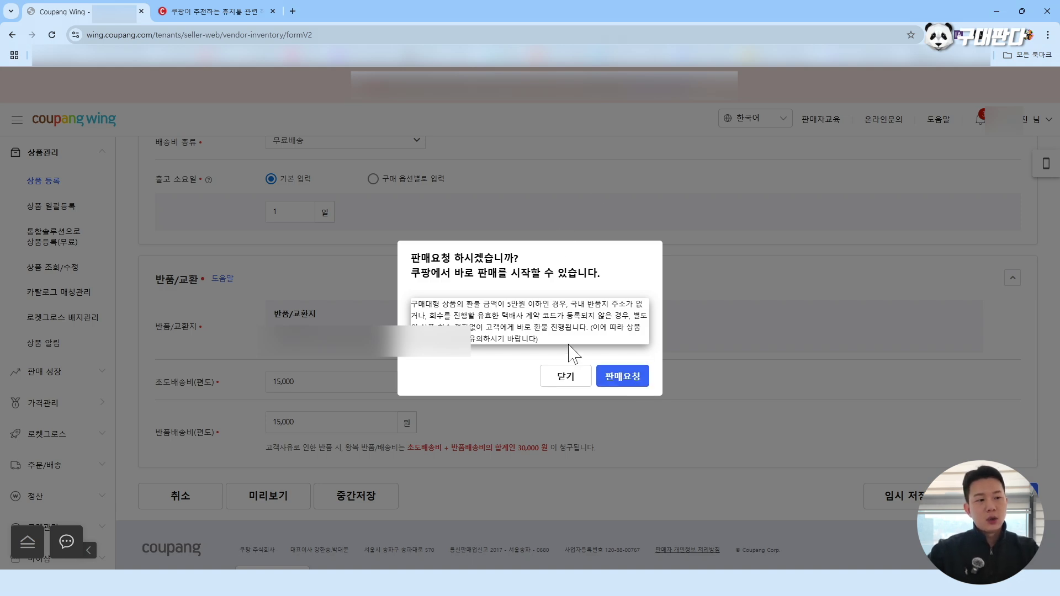
left_click(570, 377)
View the Coupang search results for 휴지통 and return to the product form's expanded 노출상품명 section
scroll(662, 387, "up", 5)
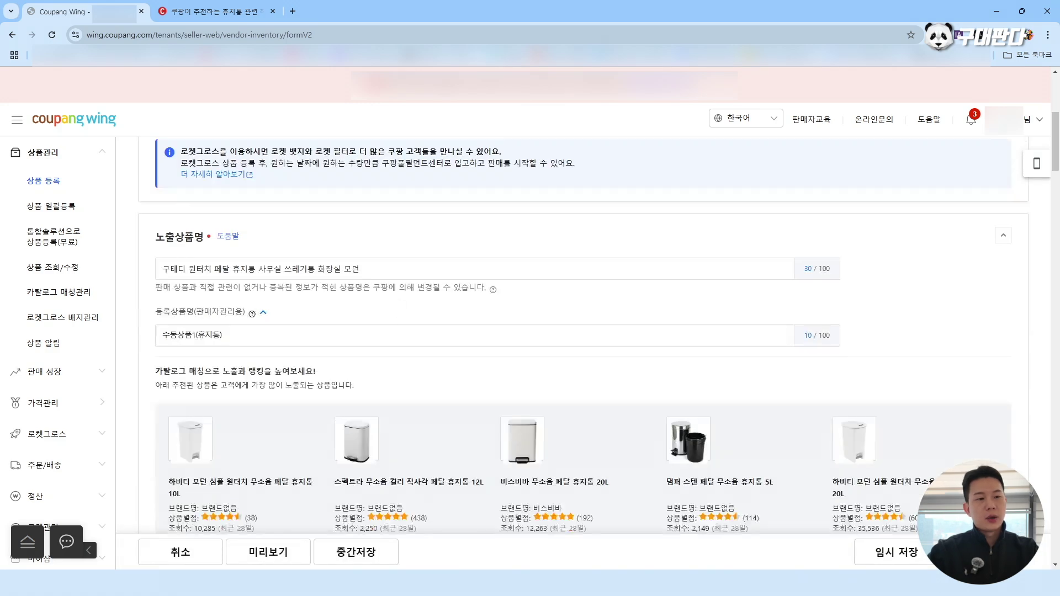
left_click(216, 12)
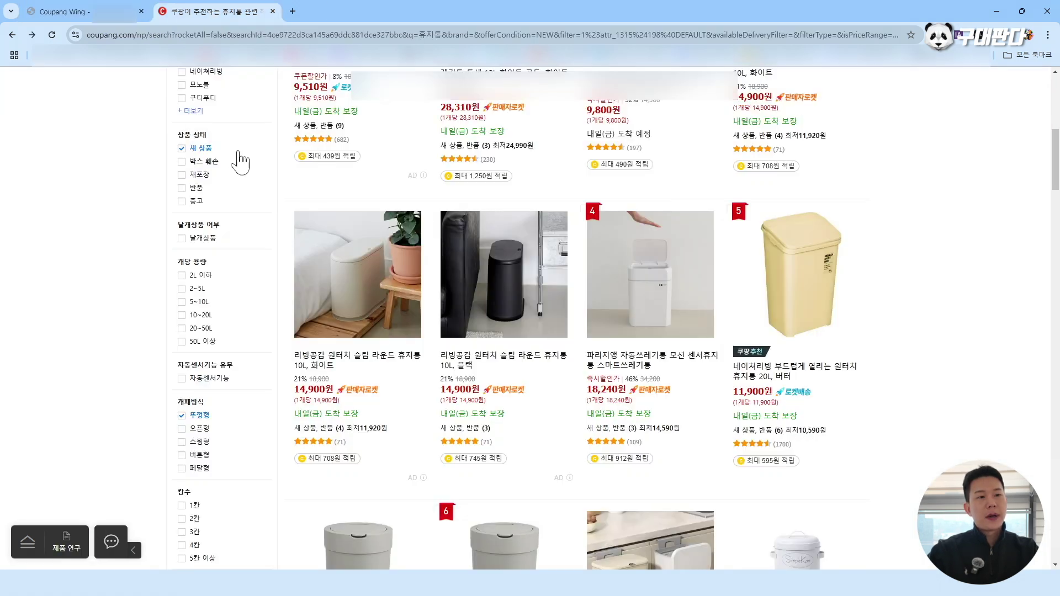
scroll(331, 188, "up", 8)
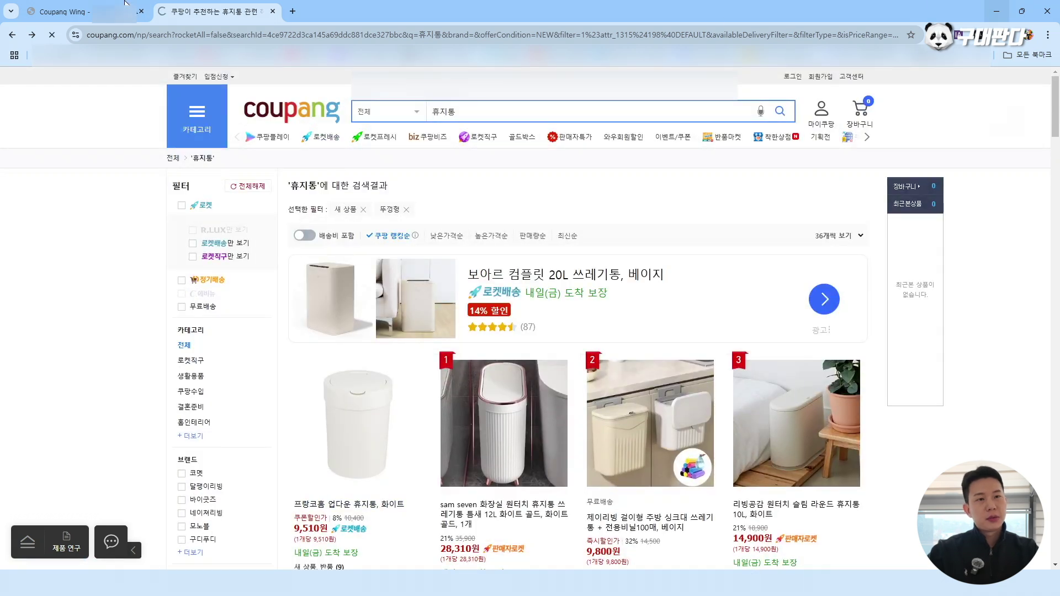
left_click(86, 12)
left_click(407, 244)
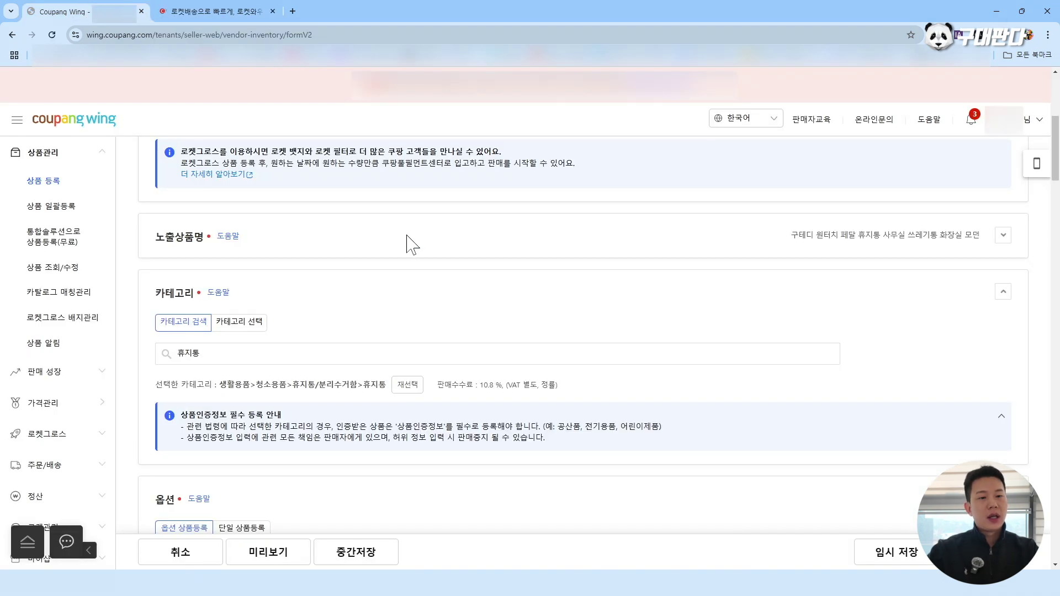
left_click(409, 244)
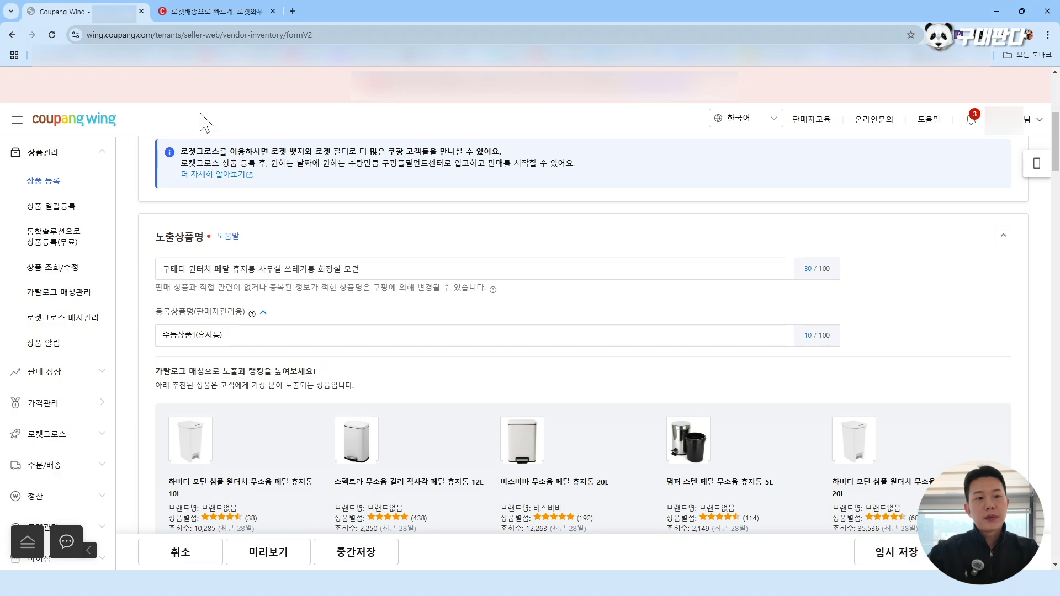
Open the 상품 조회/수정 product list and expand the first product to show its options
left_click(52, 271)
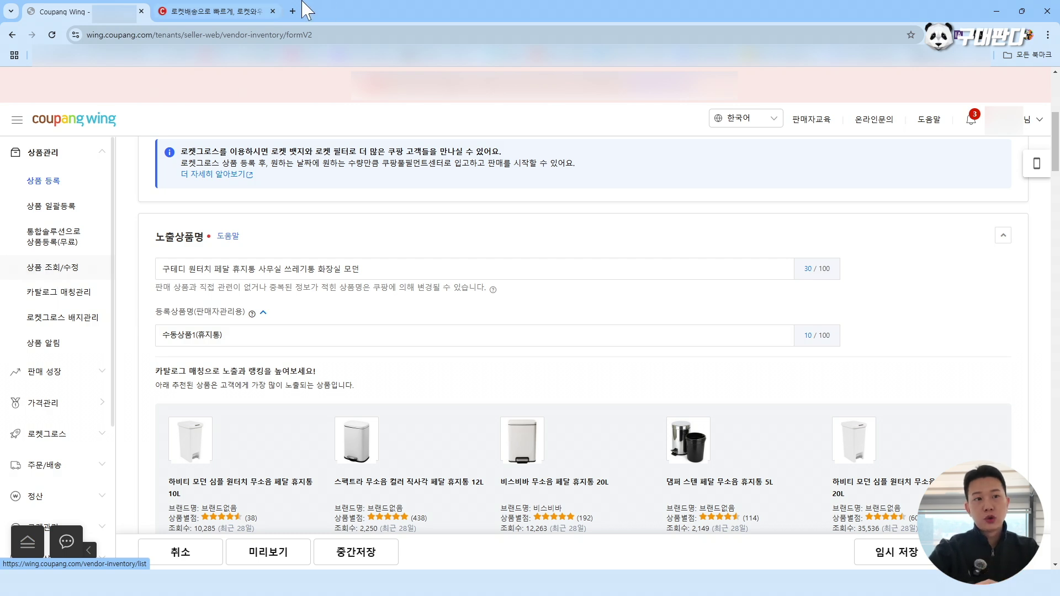
left_click(77, 272)
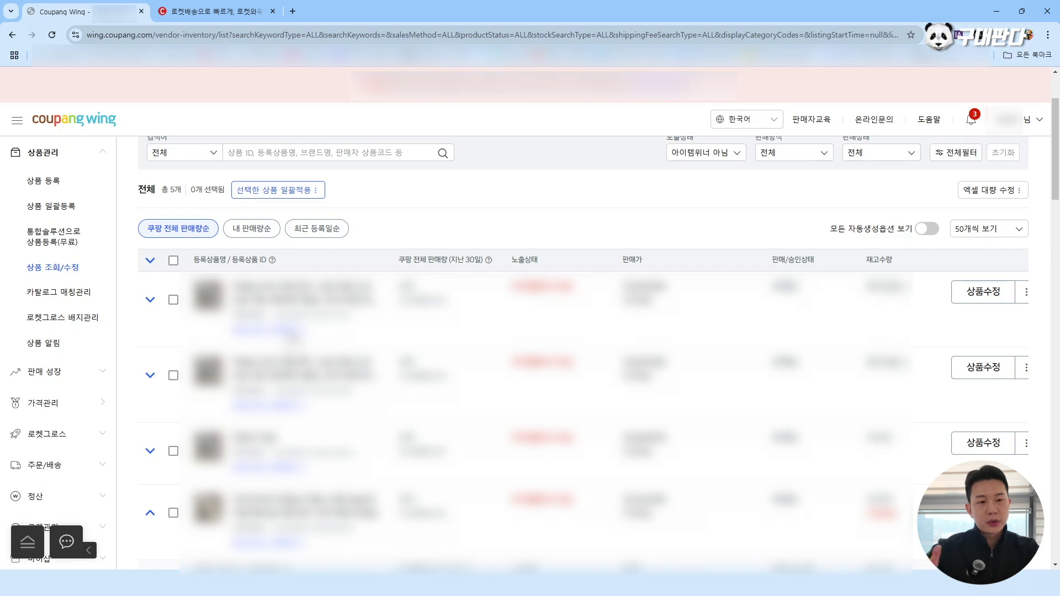
left_click(151, 301)
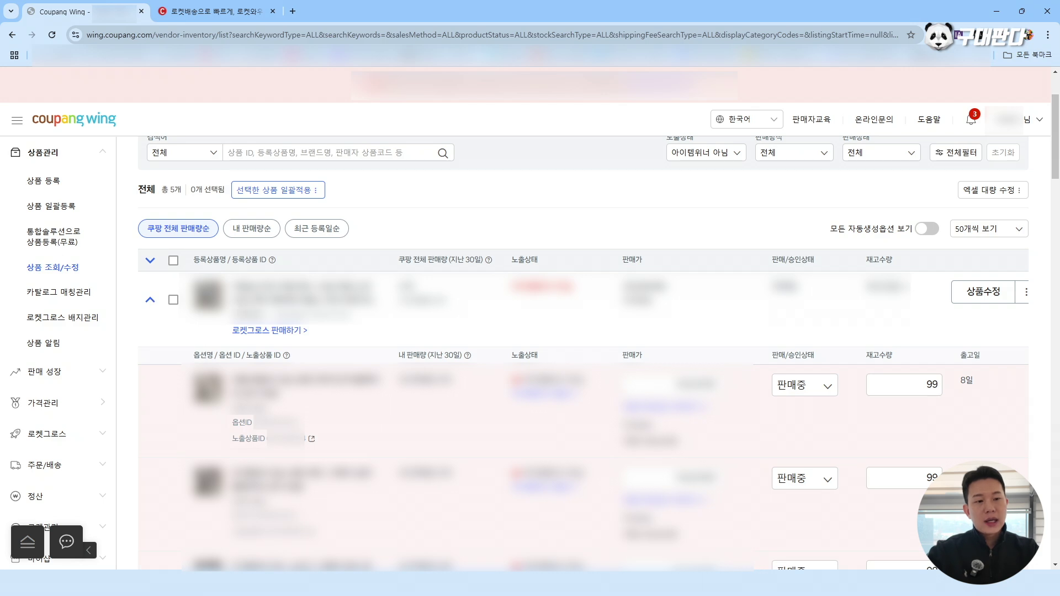